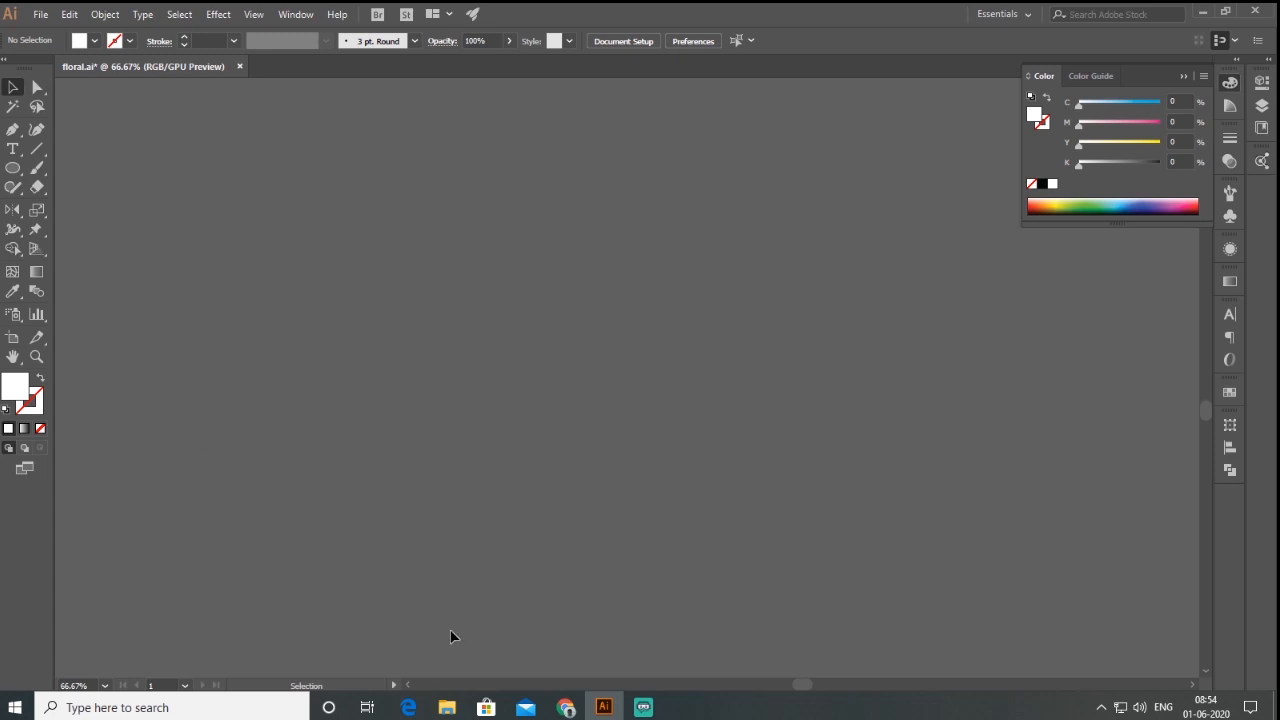
# Create a new Web document 1280 px wide and 720 px high, and collapse the Color panel.
pyautogui.click(42, 17)
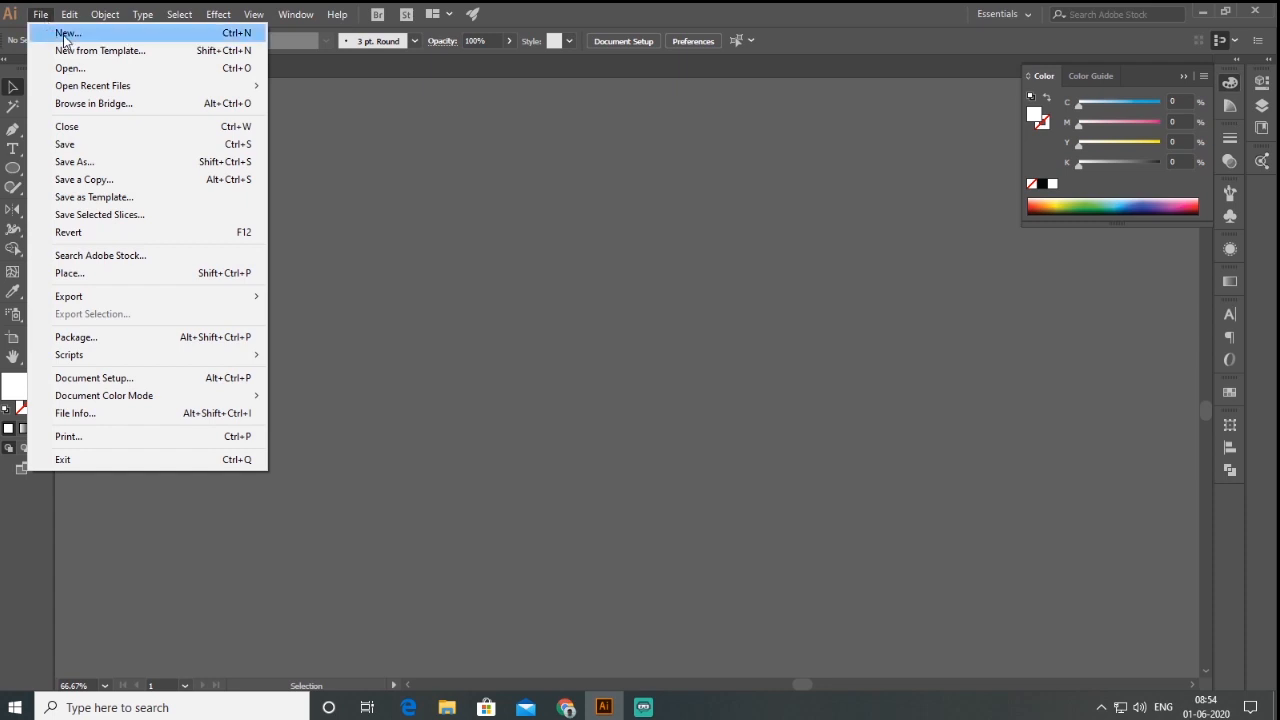
pyautogui.click(68, 34)
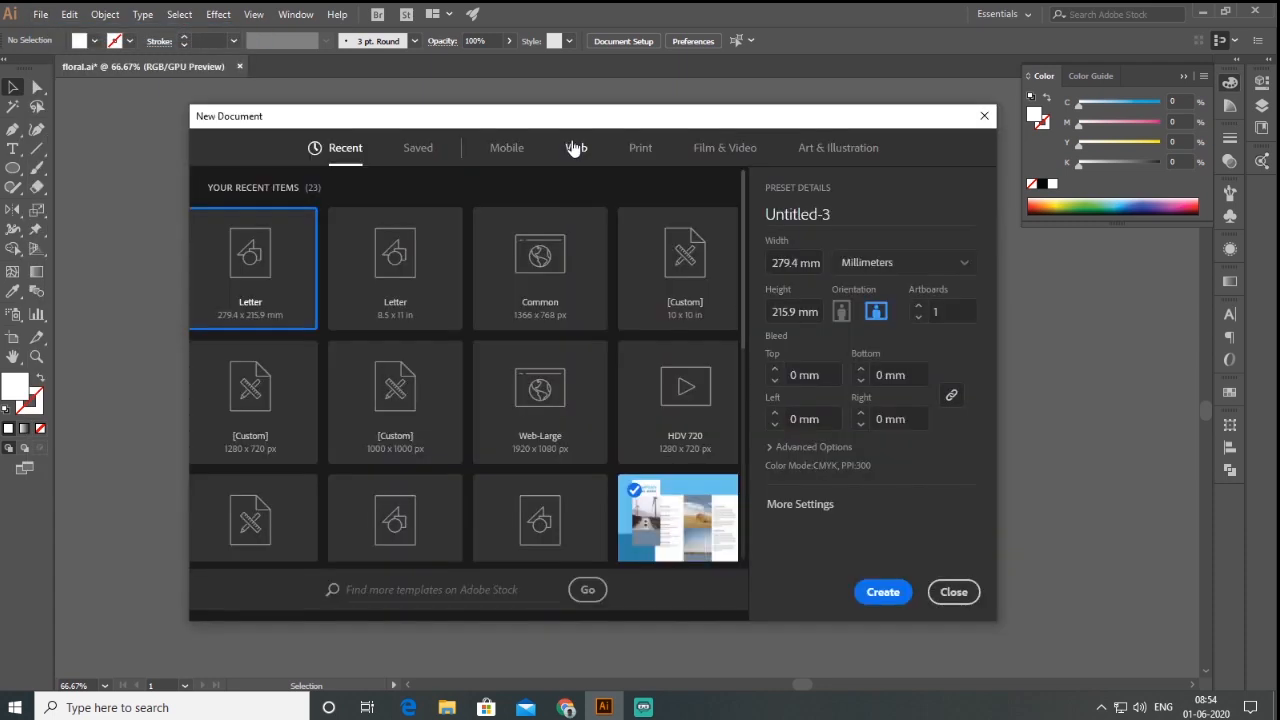
pyautogui.click(576, 147)
pyautogui.click(814, 263)
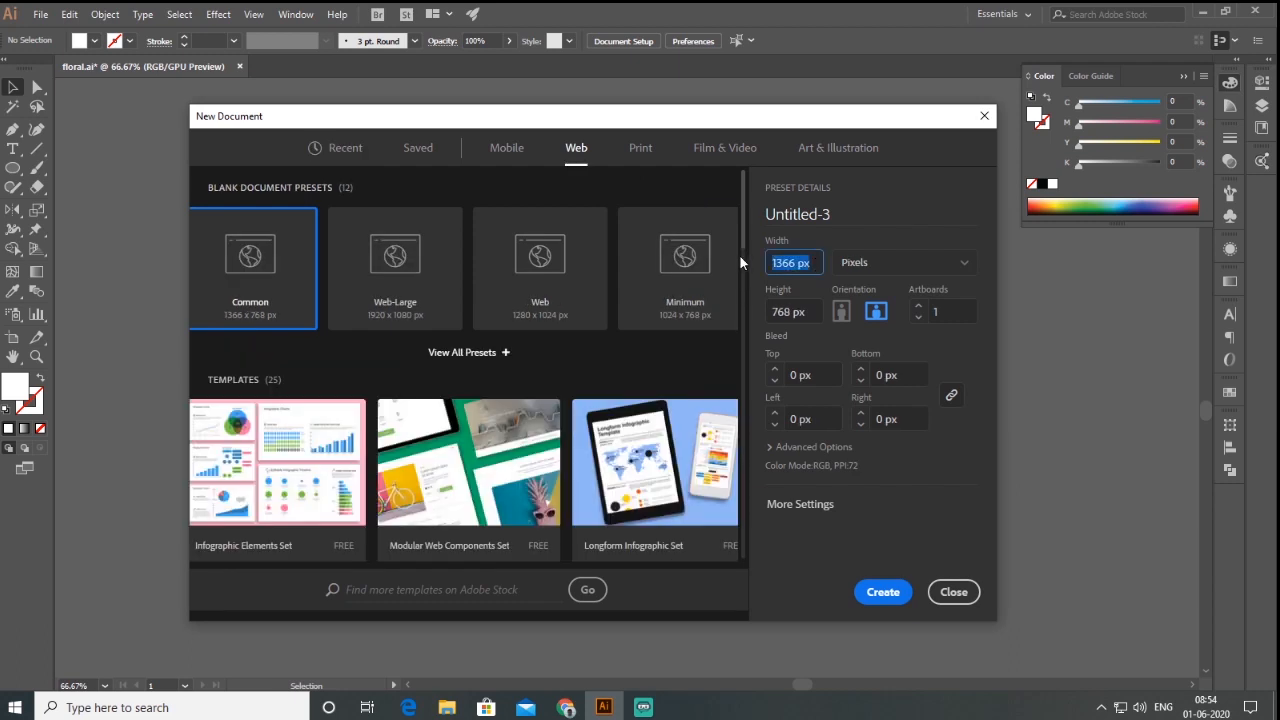
pyautogui.write('1280')
pyautogui.press('Tab')
pyautogui.write('7200')
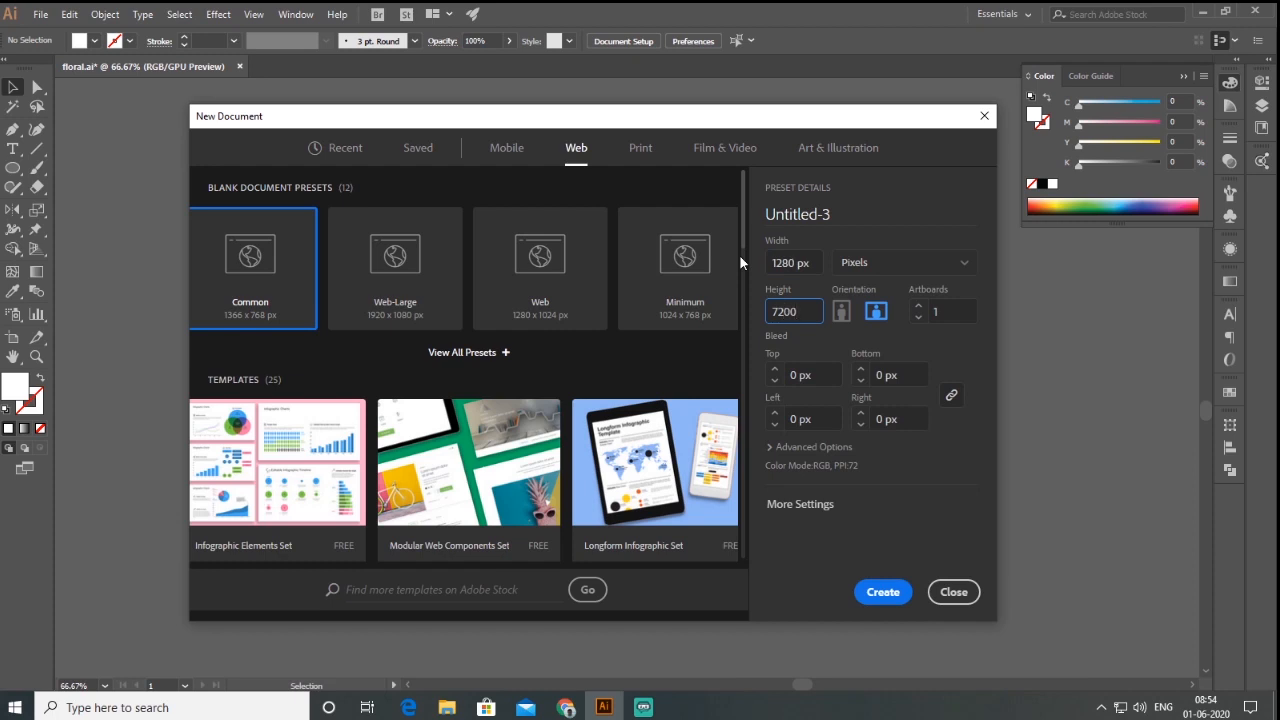
pyautogui.press('BackSpace')
pyautogui.press('Return')
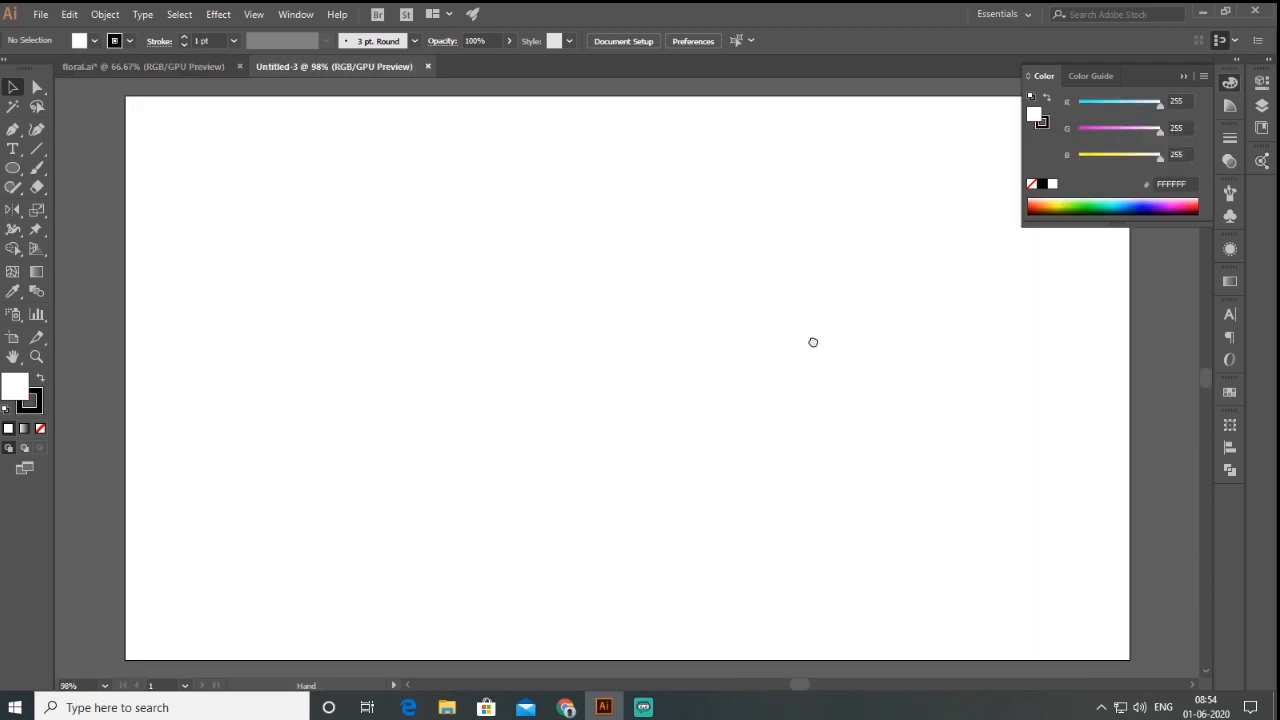
pyautogui.moveTo(811, 340); pyautogui.dragTo(785, 351)
pyautogui.click(1183, 76)
pyautogui.moveTo(525, 286); pyautogui.dragTo(552, 288)
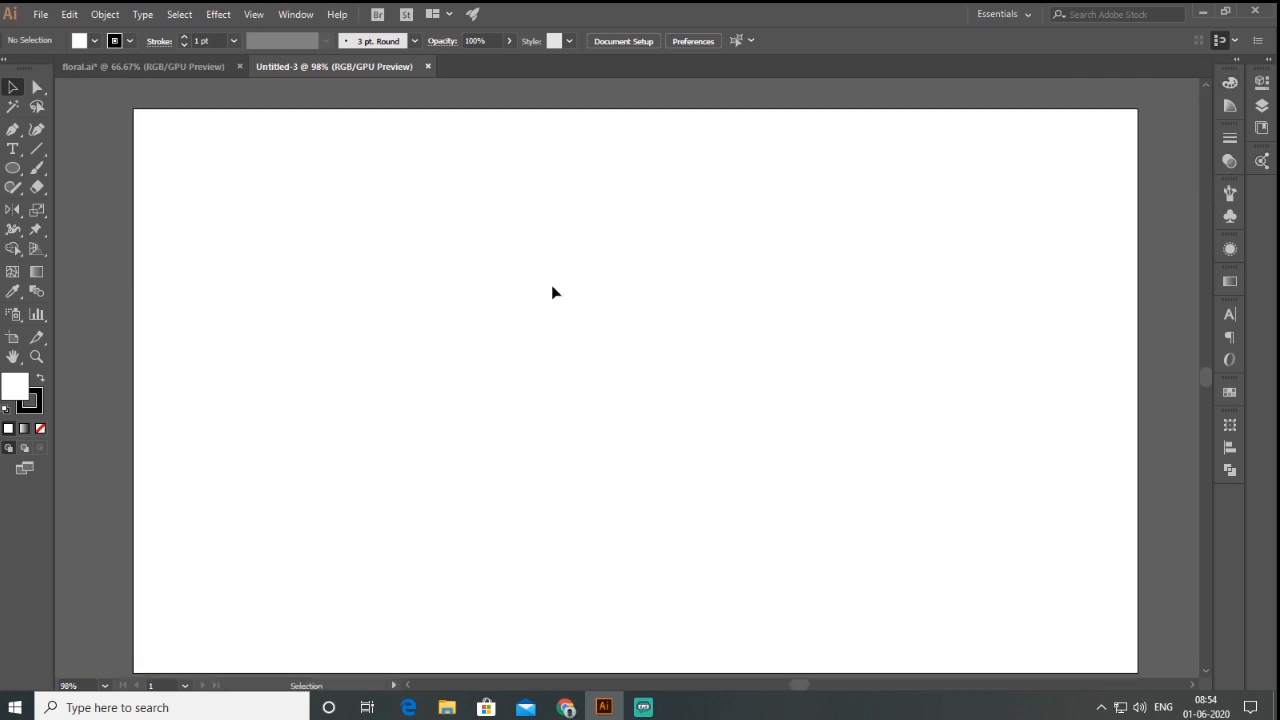
# Draw a white circle with a black outline and duplicate it sideways so the two circles partly overlap.
pyautogui.click(14, 172)
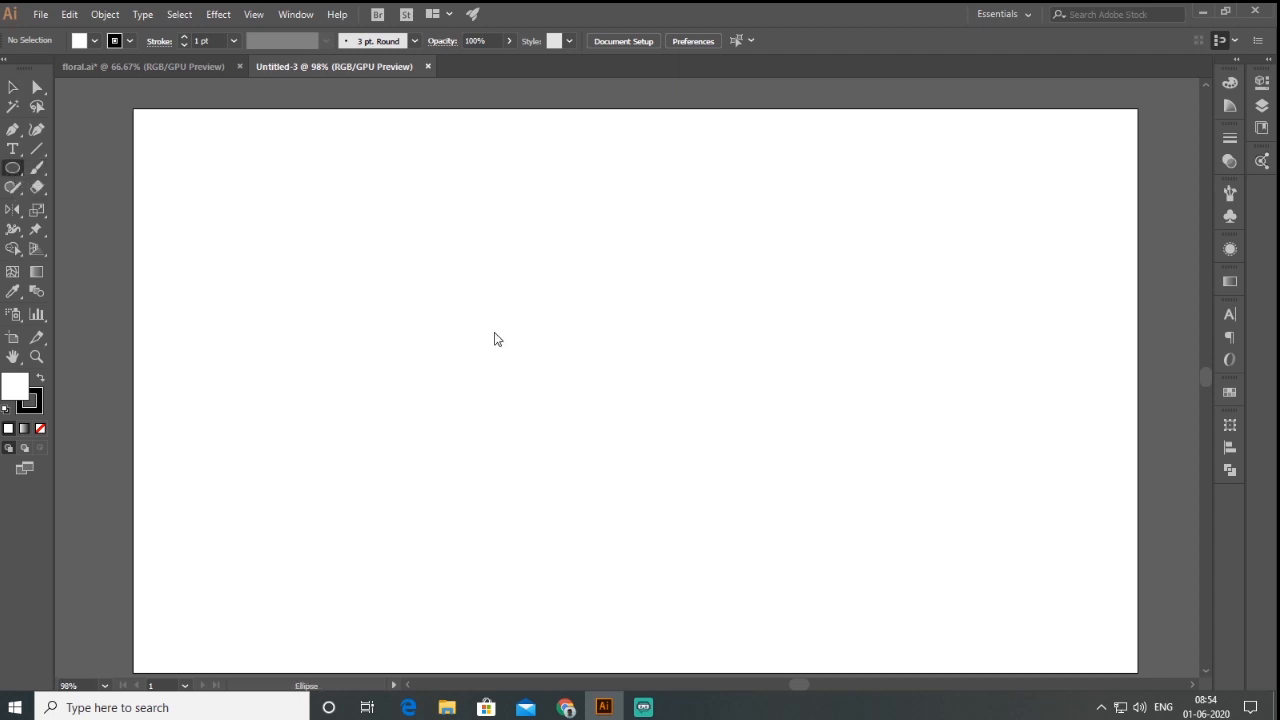
pyautogui.moveTo(431, 293); pyautogui.dragTo(565, 330)
pyautogui.press('v')
pyautogui.click(463, 409)
# Intersect the two circles into a leaf shape and rotate the leaf diagonally so it leans to the left.
pyautogui.moveTo(354, 409); pyautogui.dragTo(631, 206)
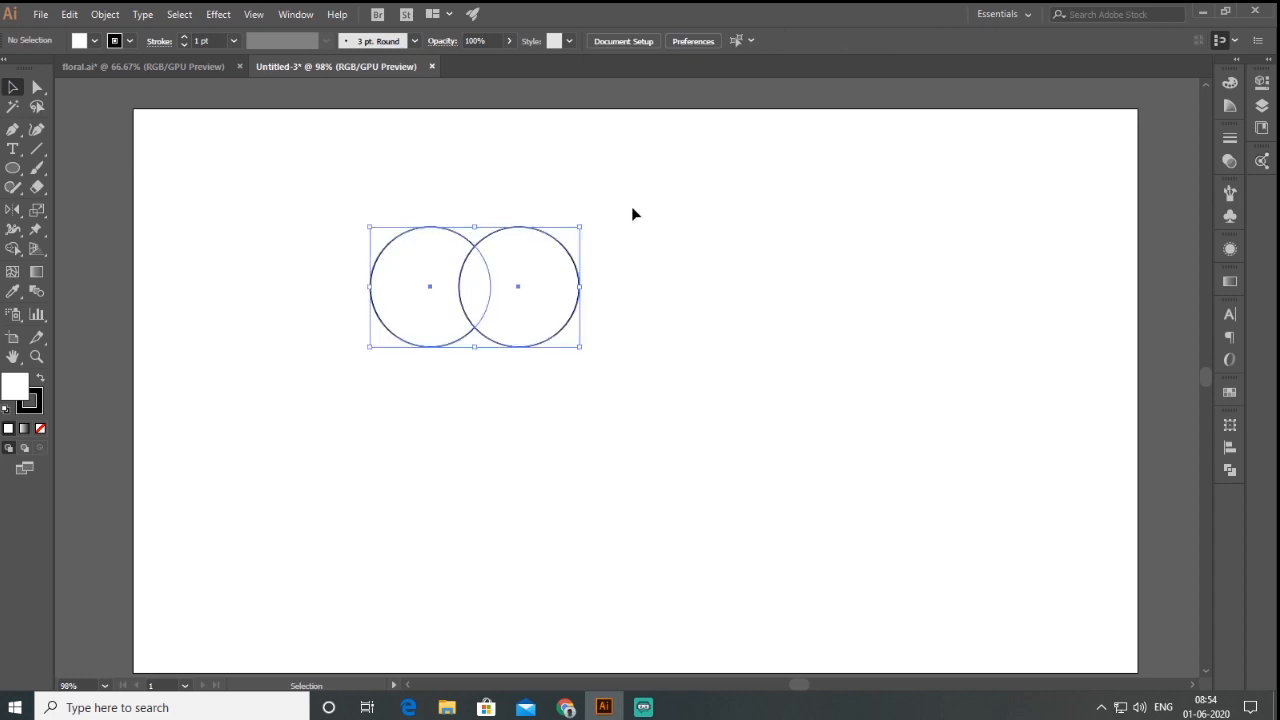
pyautogui.click(1229, 469)
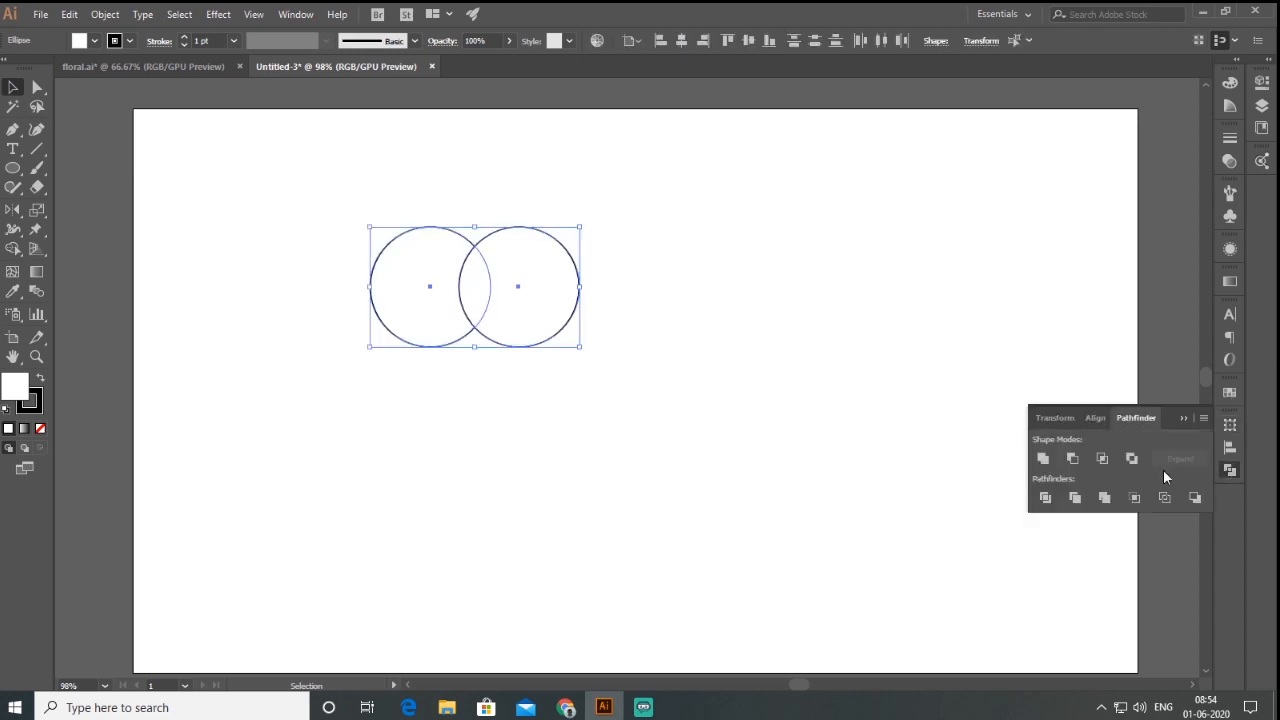
pyautogui.click(1103, 459)
pyautogui.click(523, 394)
pyautogui.moveTo(507, 238); pyautogui.dragTo(341, 397)
pyautogui.moveTo(506, 255); pyautogui.dragTo(463, 240)
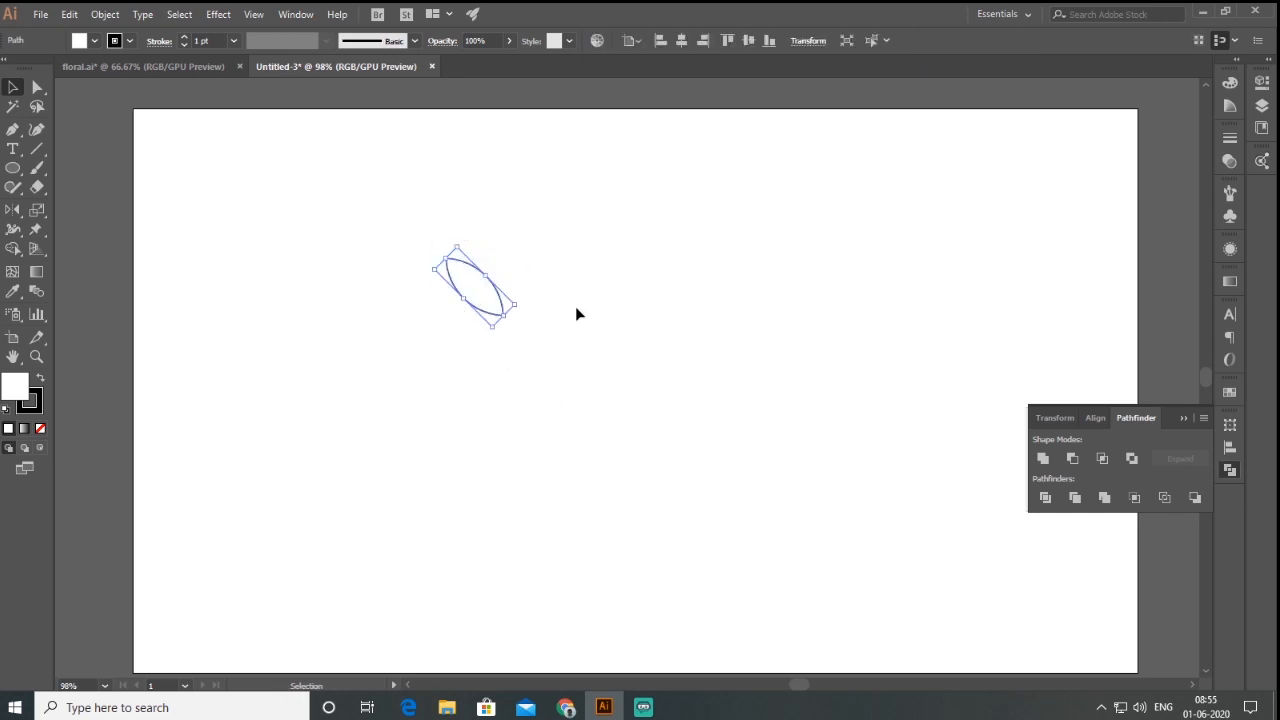
# Make a horizontally mirrored copy of the leaf and join the two leaves at their lower tips.
pyautogui.moveTo(491, 316); pyautogui.dragTo(569, 316)
pyautogui.moveTo(13, 209); pyautogui.dragTo(86, 231)
pyautogui.moveTo(508, 292); pyautogui.dragTo(848, 292)
pyautogui.press('v')
pyautogui.hotkey('ctrl', '+')
pyautogui.hotkey('ctrl', '+')
pyautogui.hotkey('ctrl', '+')
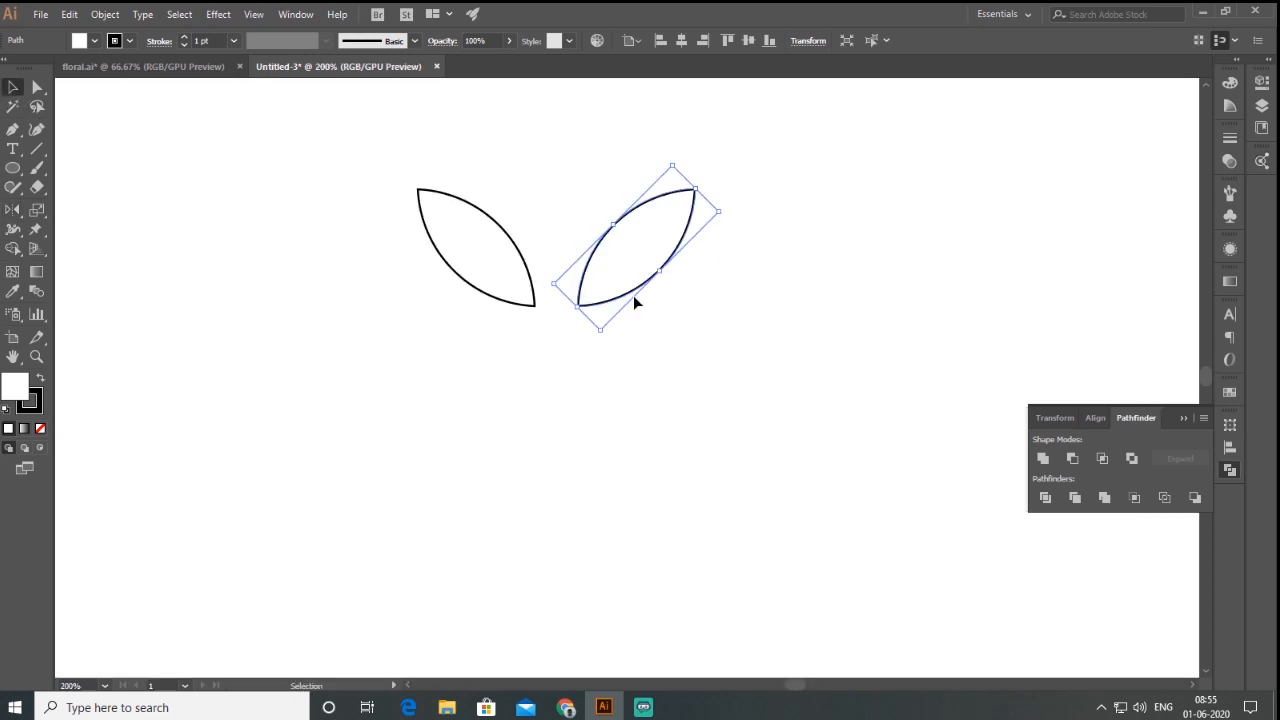
pyautogui.moveTo(626, 297); pyautogui.dragTo(535, 303)
pyautogui.click(418, 381)
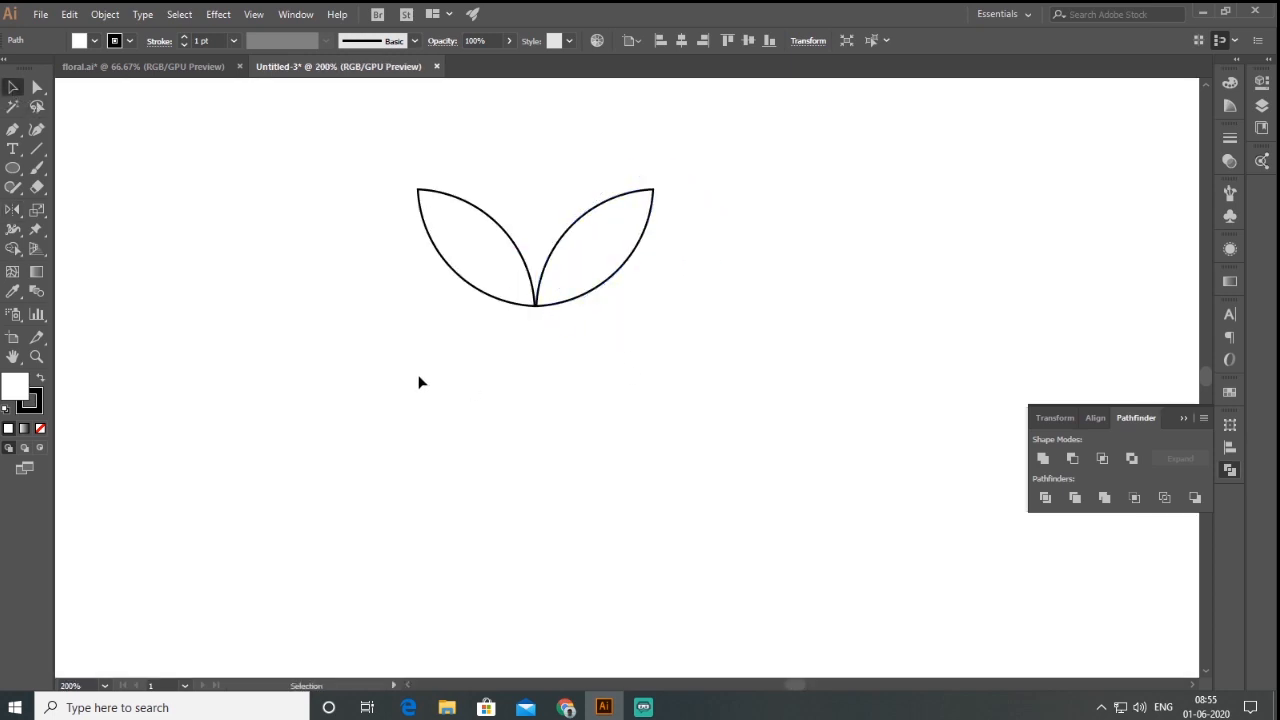
# Scale the leaf pair down slightly and place a duplicate of it beside the original.
pyautogui.hotkey('ctrl', '-')
pyautogui.hotkey('ctrl', '-')
pyautogui.moveTo(391, 238)
pyautogui.mouseDown()
pyautogui.moveTo(587, 315)
pyautogui.moveTo(555, 295)
pyautogui.moveTo(525, 304)
pyautogui.moveTo(223, 211)
pyautogui.moveTo(380, 229)
pyautogui.mouseUp()
pyautogui.hotkey('ctrl', '+')
pyautogui.hotkey('ctrl', '+')
pyautogui.hotkey('ctrl', '+')
pyautogui.hotkey('ctrl', '+')
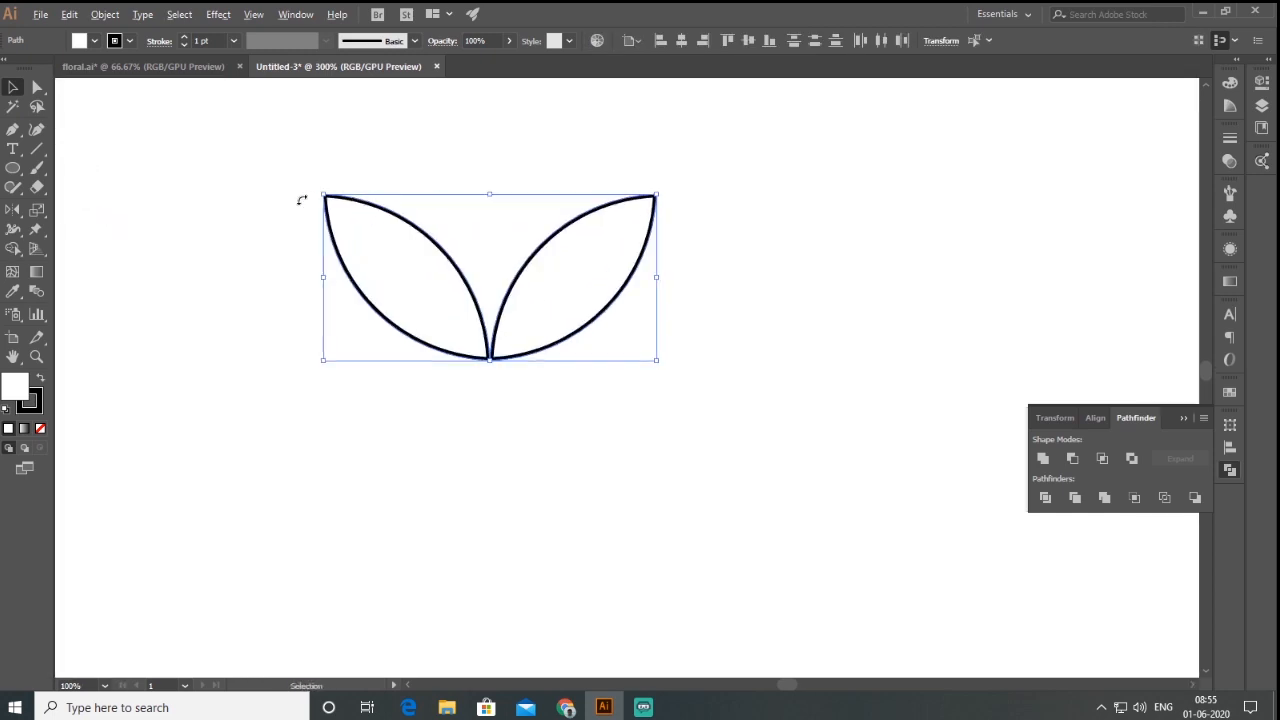
pyautogui.click(236, 438)
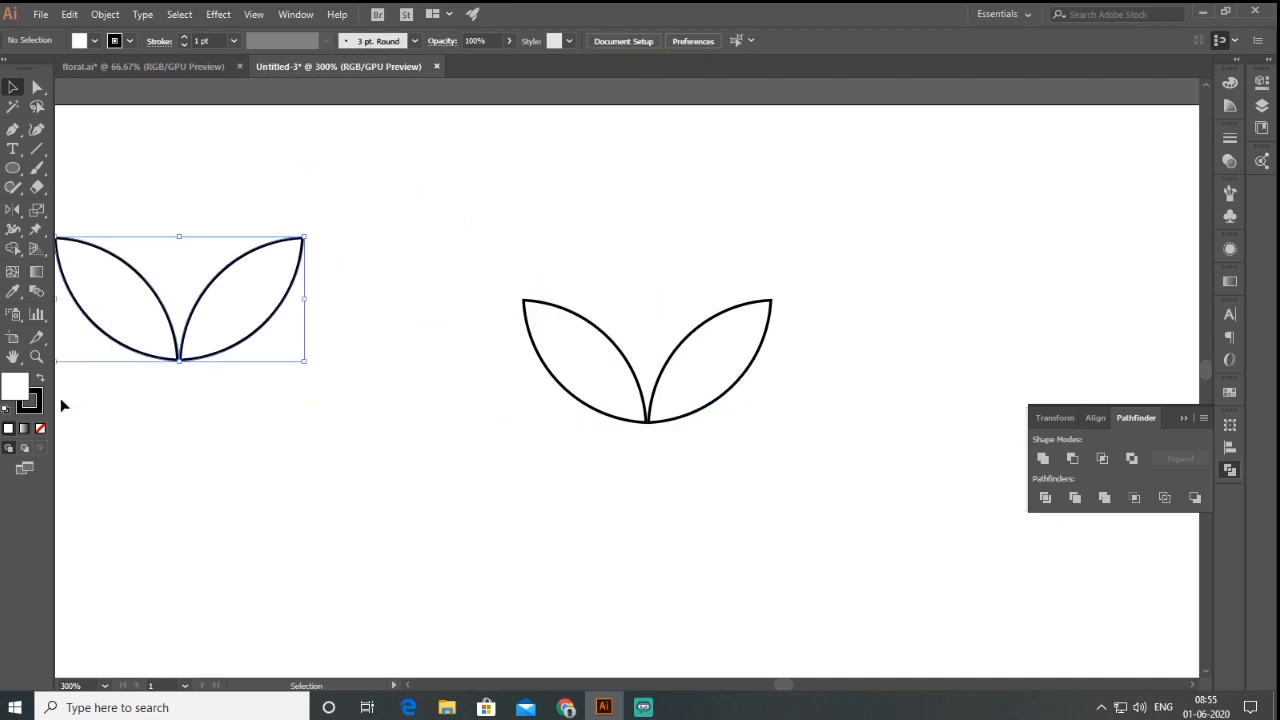
# Remove the fill from both leaf pairs and delete the right leaf of the right-hand pair.
pyautogui.click(41, 428)
pyautogui.click(617, 360)
pyautogui.click(41, 428)
pyautogui.click(740, 314)
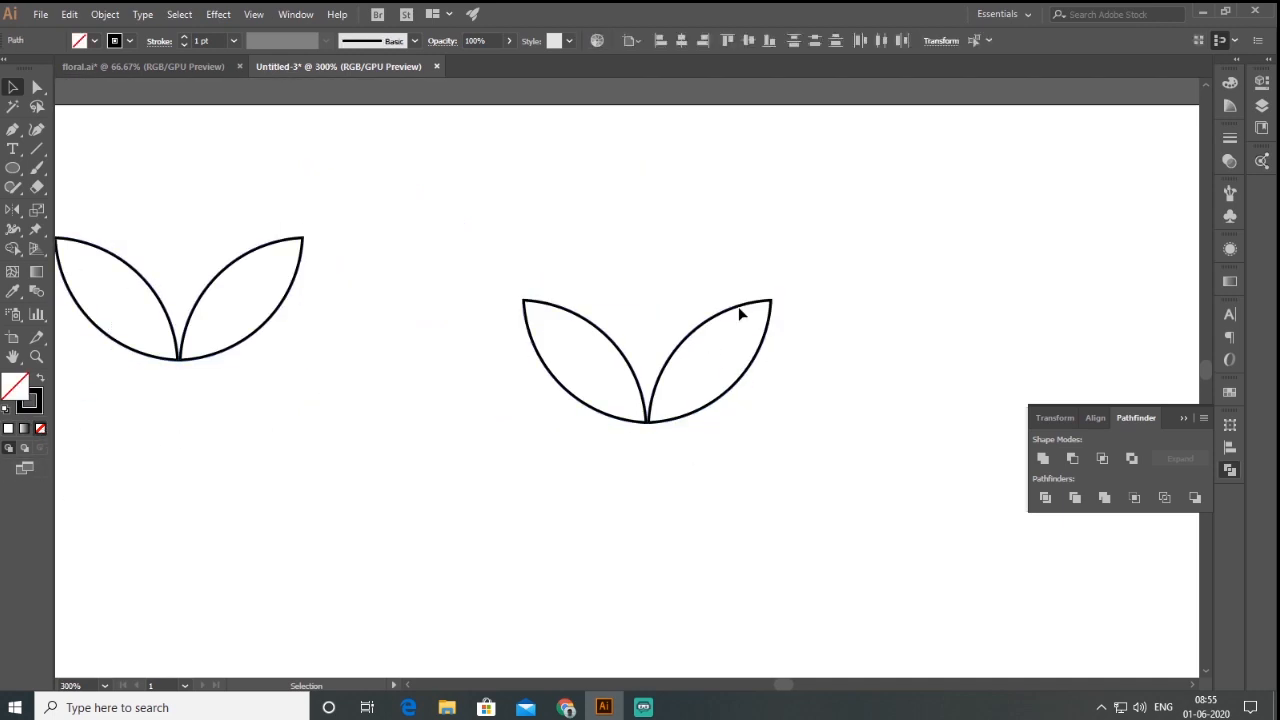
pyautogui.moveTo(740, 314); pyautogui.dragTo(853, 428)
pyautogui.press('Delete')
# Paste a copy in front of the remaining single leaf, scale it down and give it a solid black fill without stroke.
pyautogui.click(608, 411)
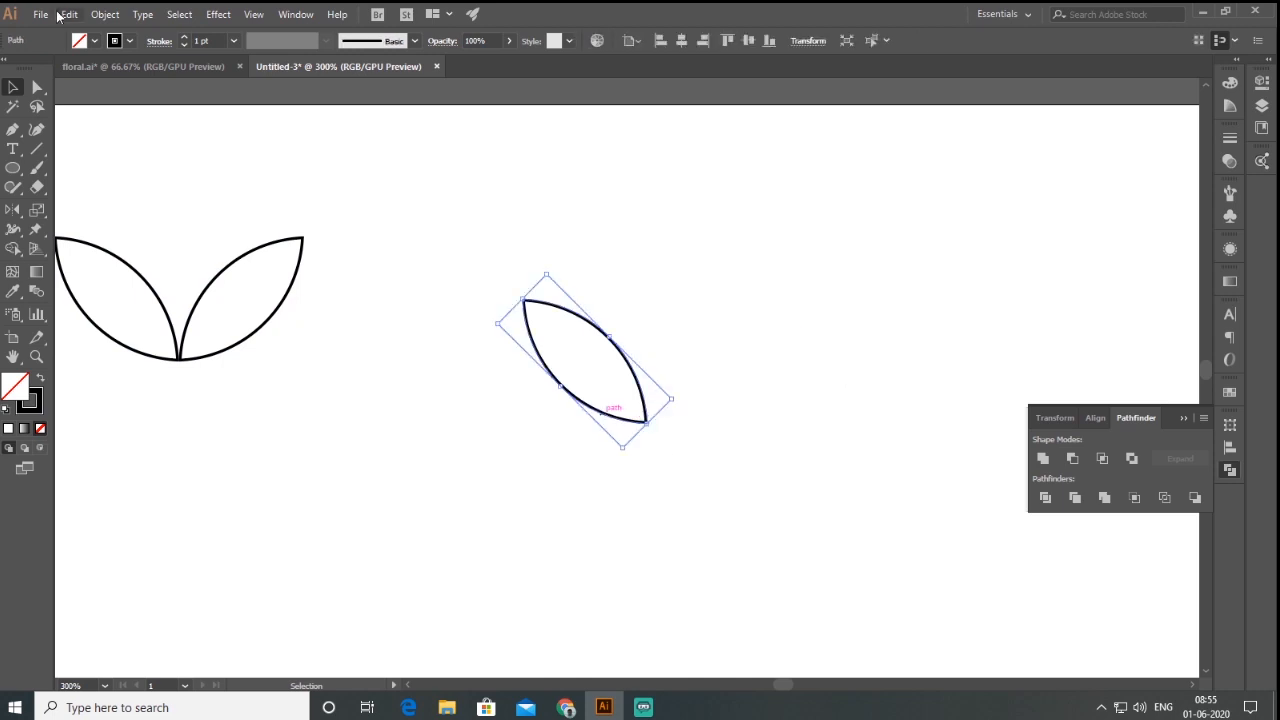
pyautogui.click(69, 14)
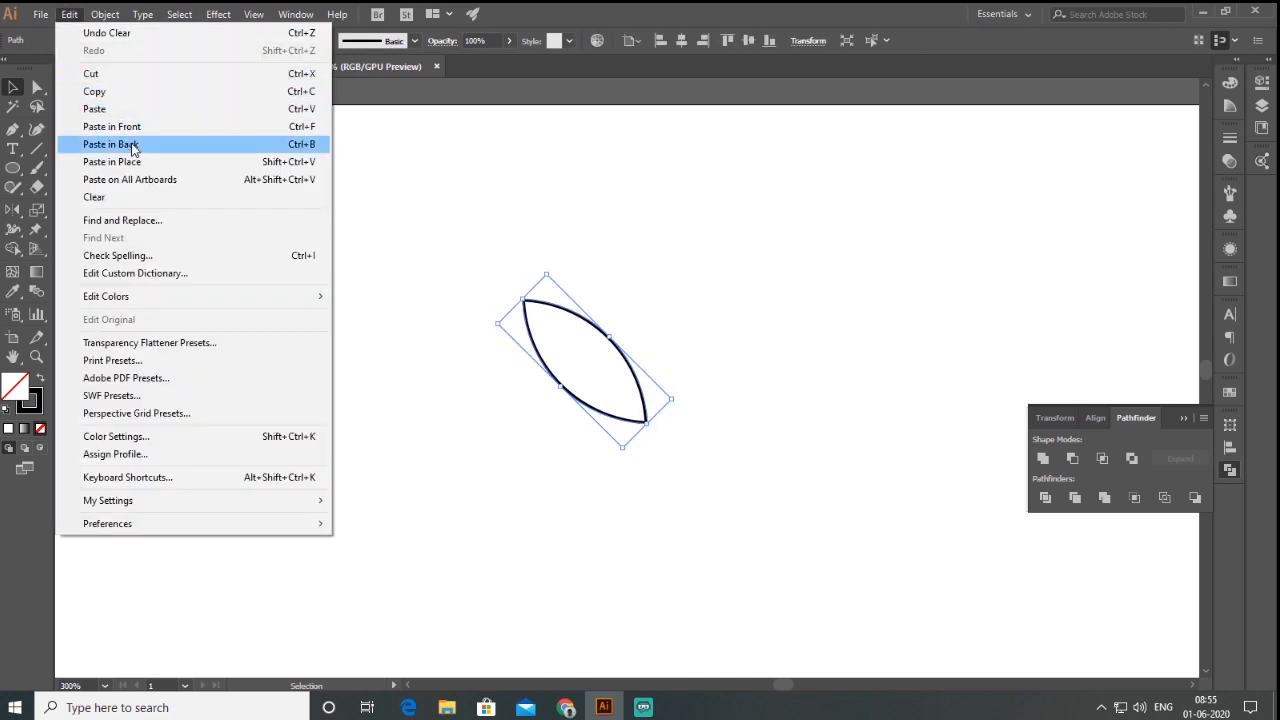
pyautogui.click(143, 130)
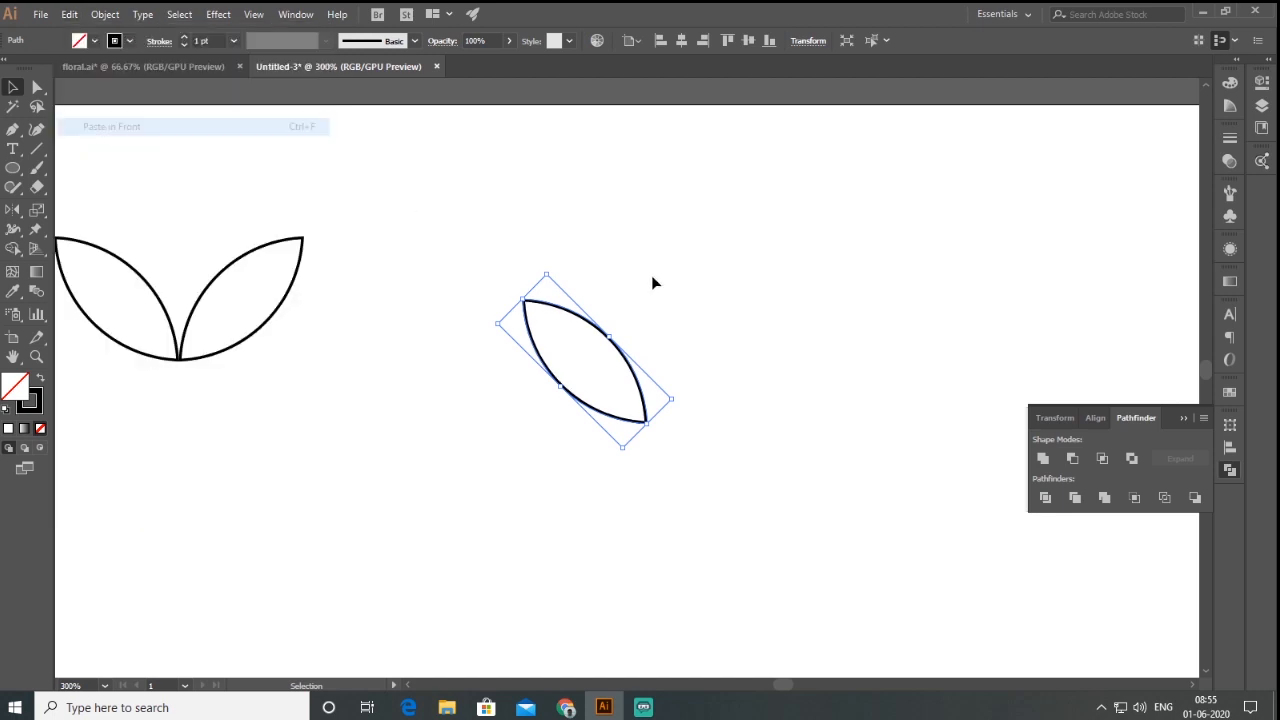
pyautogui.moveTo(547, 274); pyautogui.dragTo(597, 390)
pyautogui.click(40, 379)
pyautogui.click(538, 474)
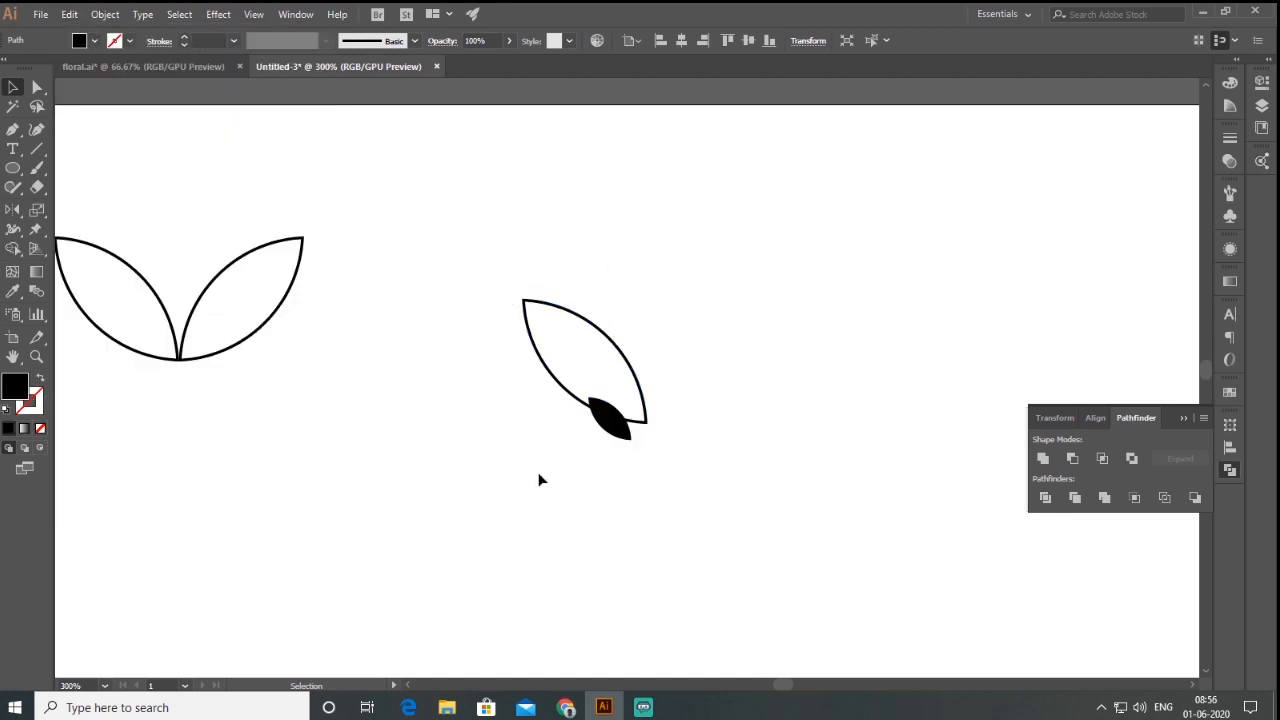
# Move the small black leaf inside the large outlined leaf so that their lower tips coincide.
pyautogui.scroll(1, 583, 462)
pyautogui.moveTo(625, 423); pyautogui.dragTo(651, 391)
pyautogui.scroll(4, 653, 420)
pyautogui.scroll(1, 672, 412)
pyautogui.moveTo(677, 303); pyautogui.dragTo(679, 302)
pyautogui.scroll(-5, 514, 424)
# Duplicate the outlined leaf with its black inner leaf, and mirror the copy horizontally so both halves meet at the lower tips.
pyautogui.moveTo(448, 450); pyautogui.dragTo(628, 357)
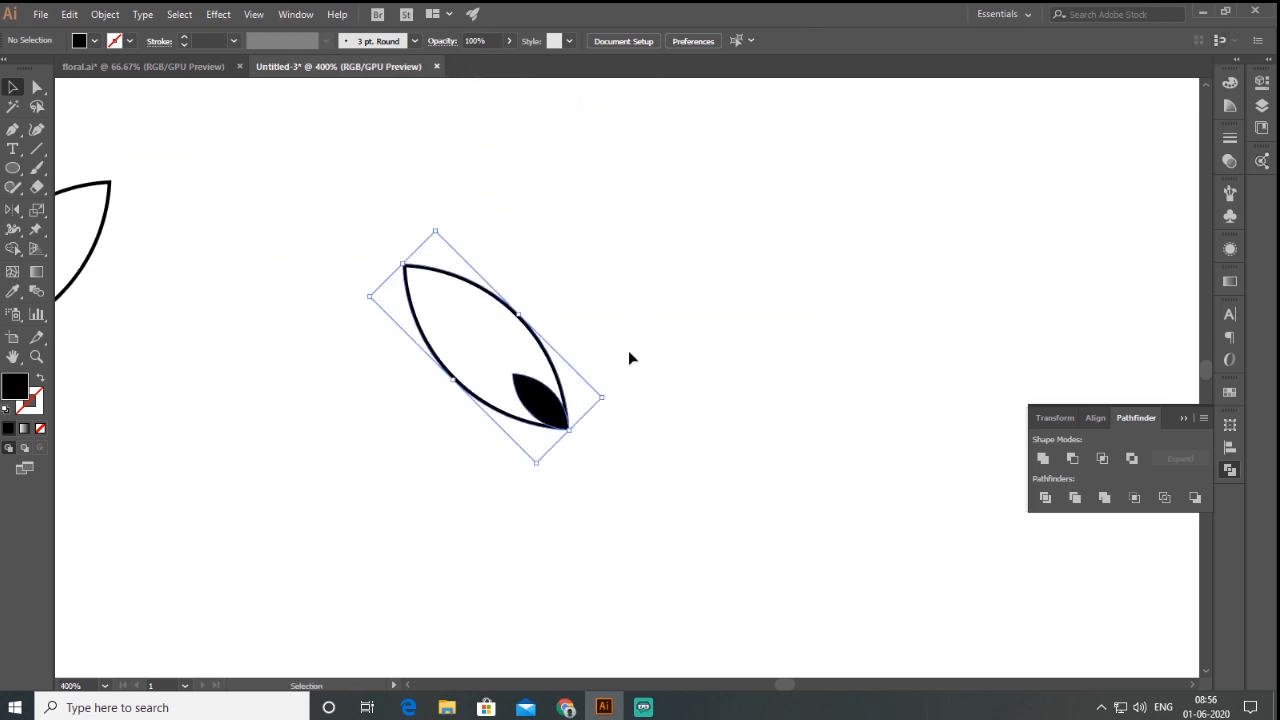
pyautogui.hotkey('ctrl', 'c')
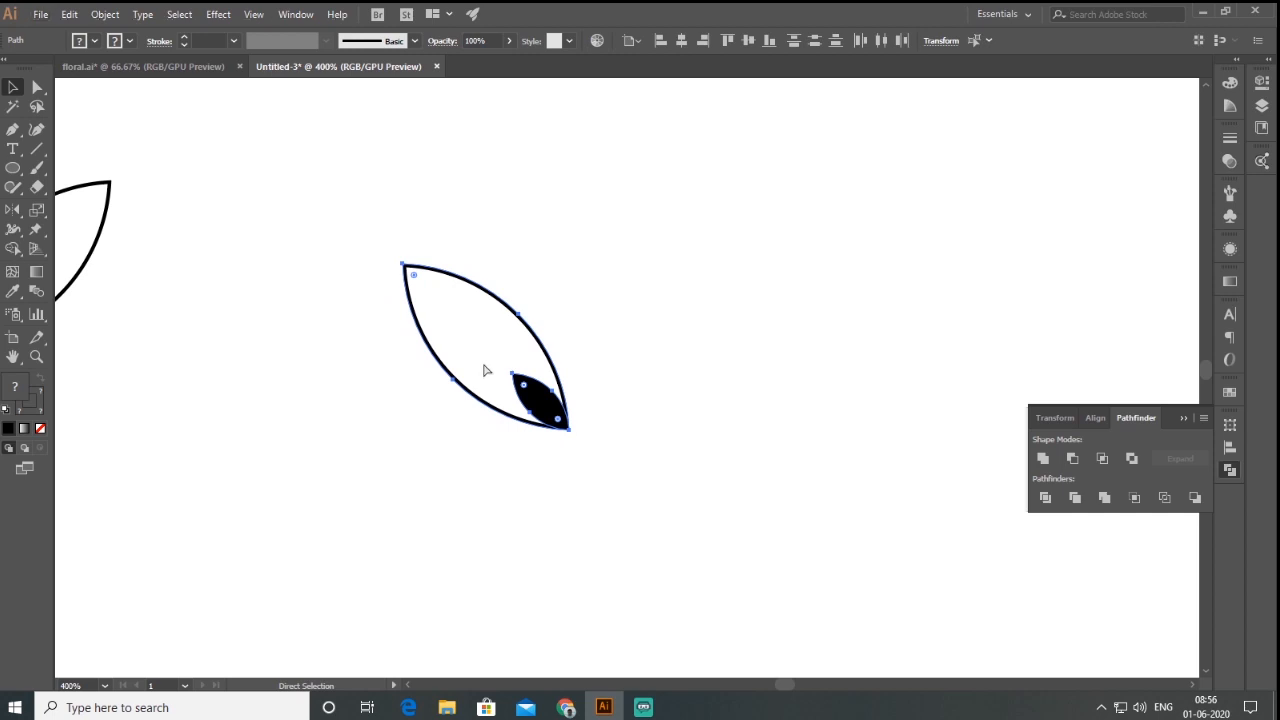
pyautogui.hotkey('ctrl', 'v')
pyautogui.click(12, 215)
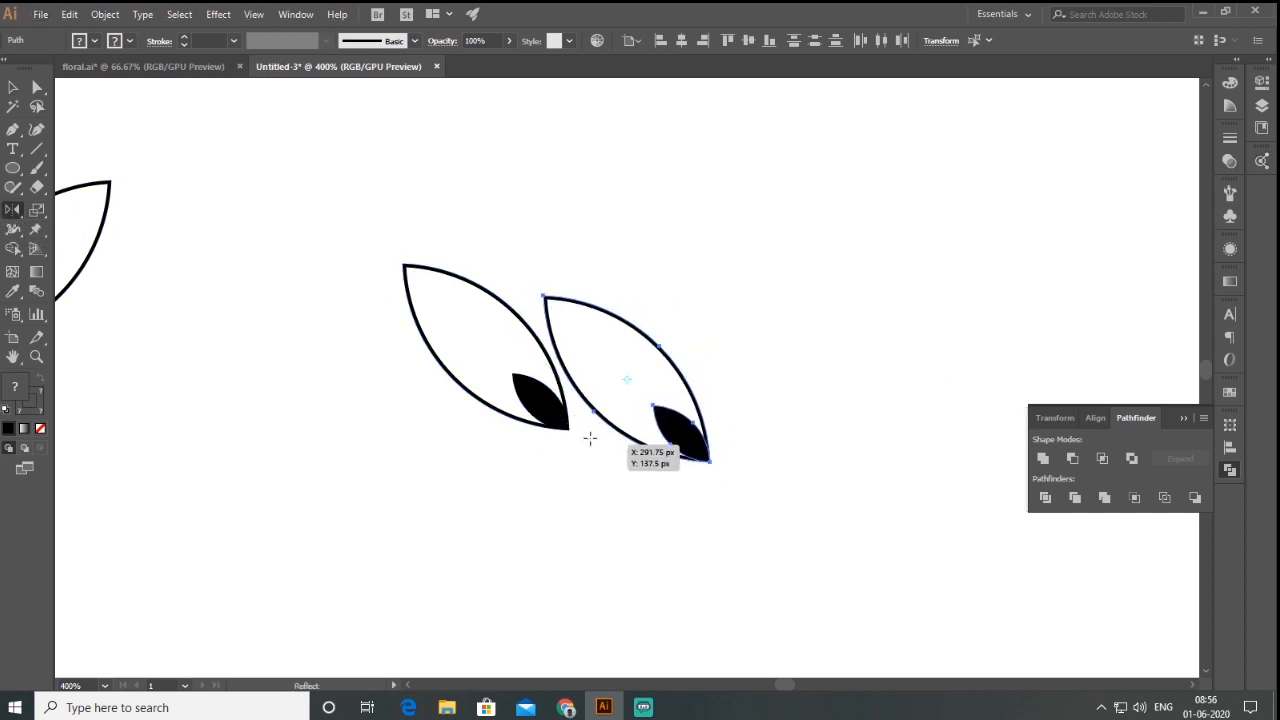
pyautogui.moveTo(646, 420); pyautogui.dragTo(590, 420)
pyautogui.press('v')
pyautogui.click(691, 516)
# Expand the decorated leaf pair into filled shapes and scale it down next to the plain leaf pair.
pyautogui.moveTo(366, 199); pyautogui.dragTo(913, 479)
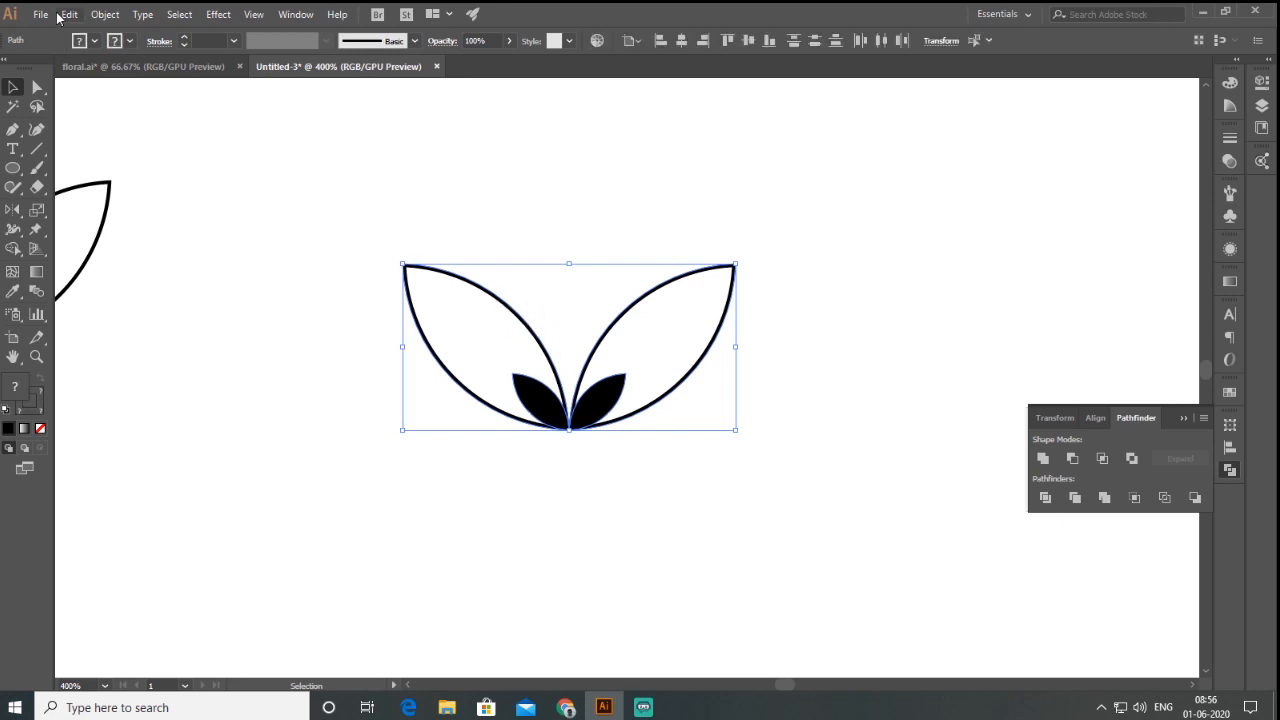
pyautogui.click(112, 16)
pyautogui.click(152, 203)
pyautogui.scroll(4, 562, 445)
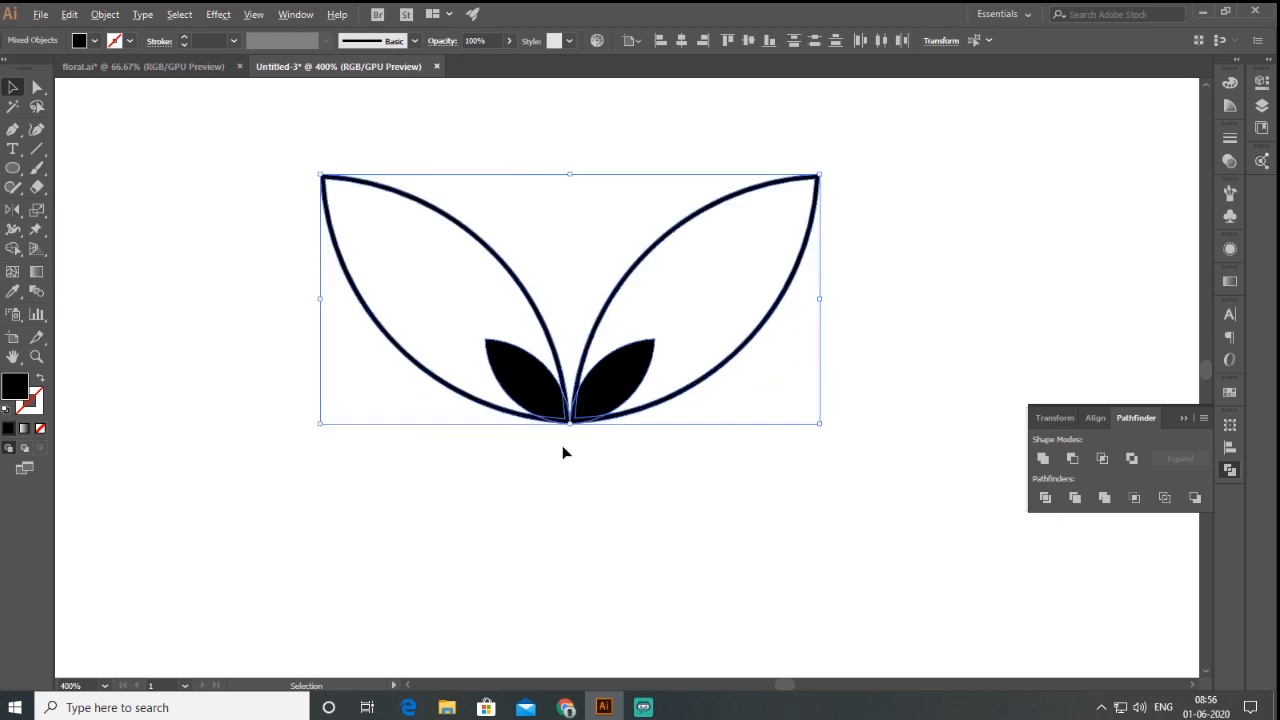
pyautogui.scroll(-5, 548, 409)
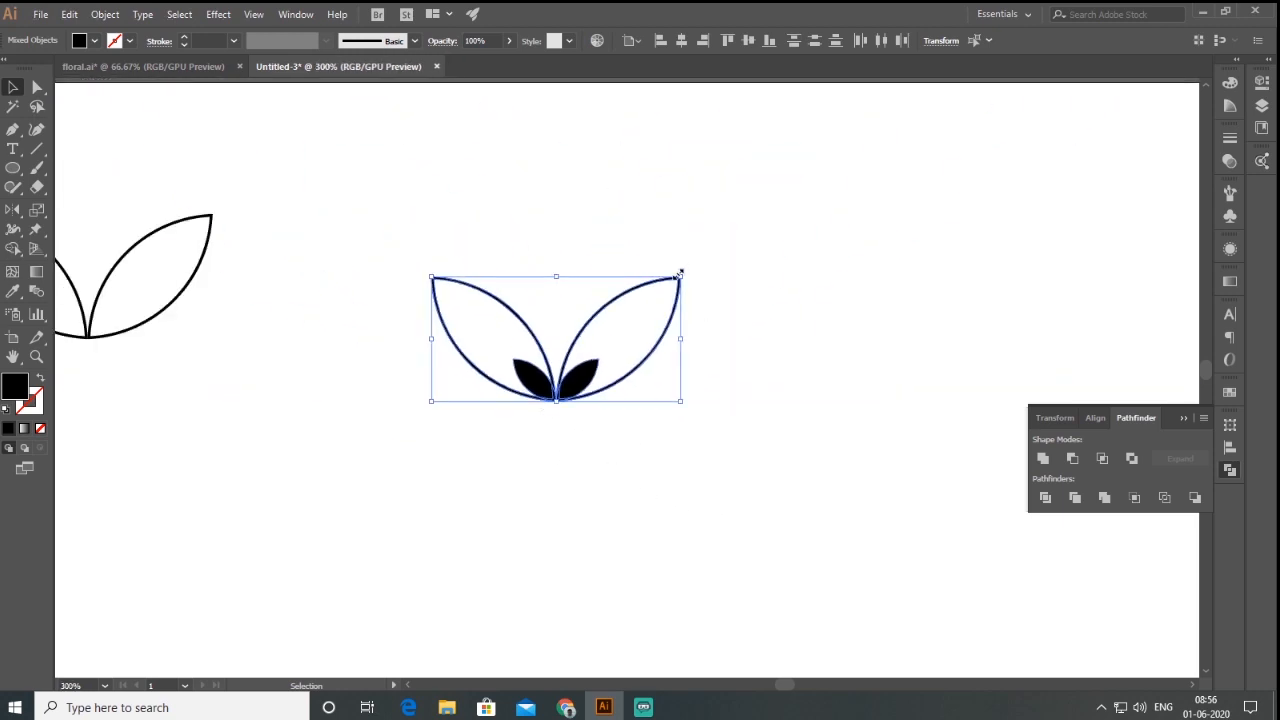
pyautogui.moveTo(681, 277); pyautogui.dragTo(599, 312)
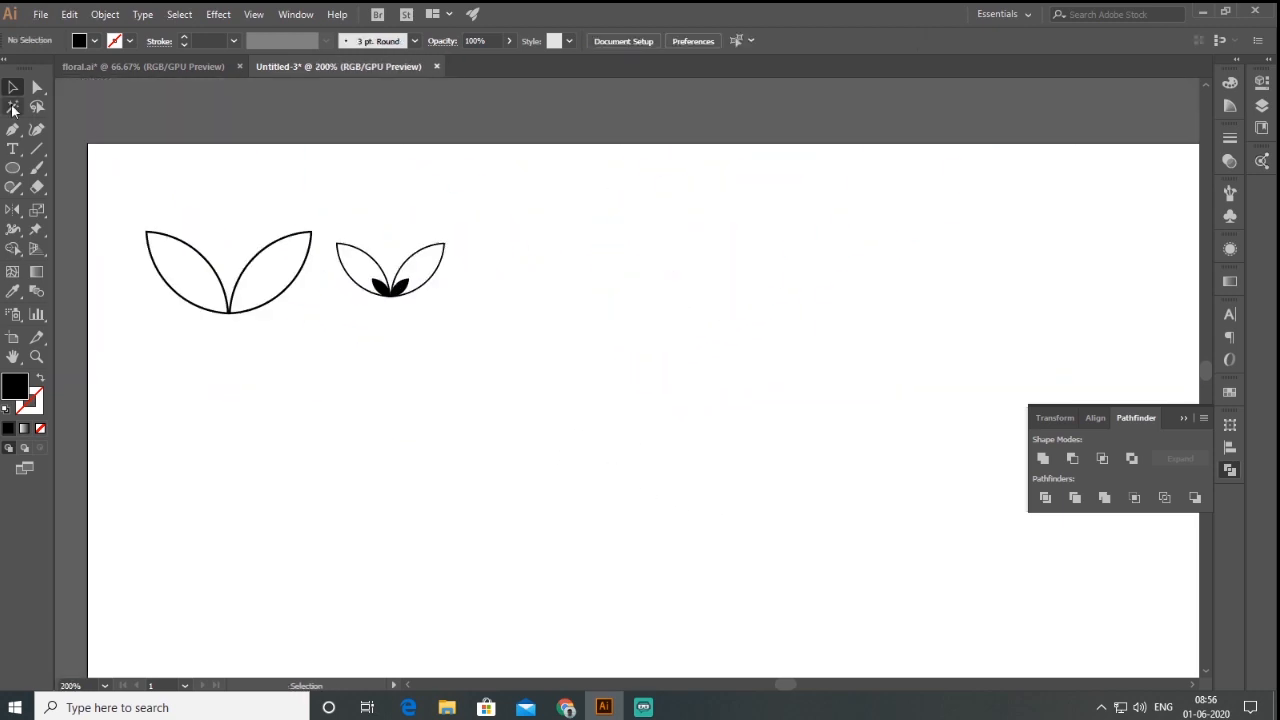
# Draw a small black circle and pull its bottom anchor point down, converting it to a corner to form a teardrop.
pyautogui.click(13, 168)
pyautogui.moveTo(531, 249); pyautogui.dragTo(536, 265)
pyautogui.click(36, 88)
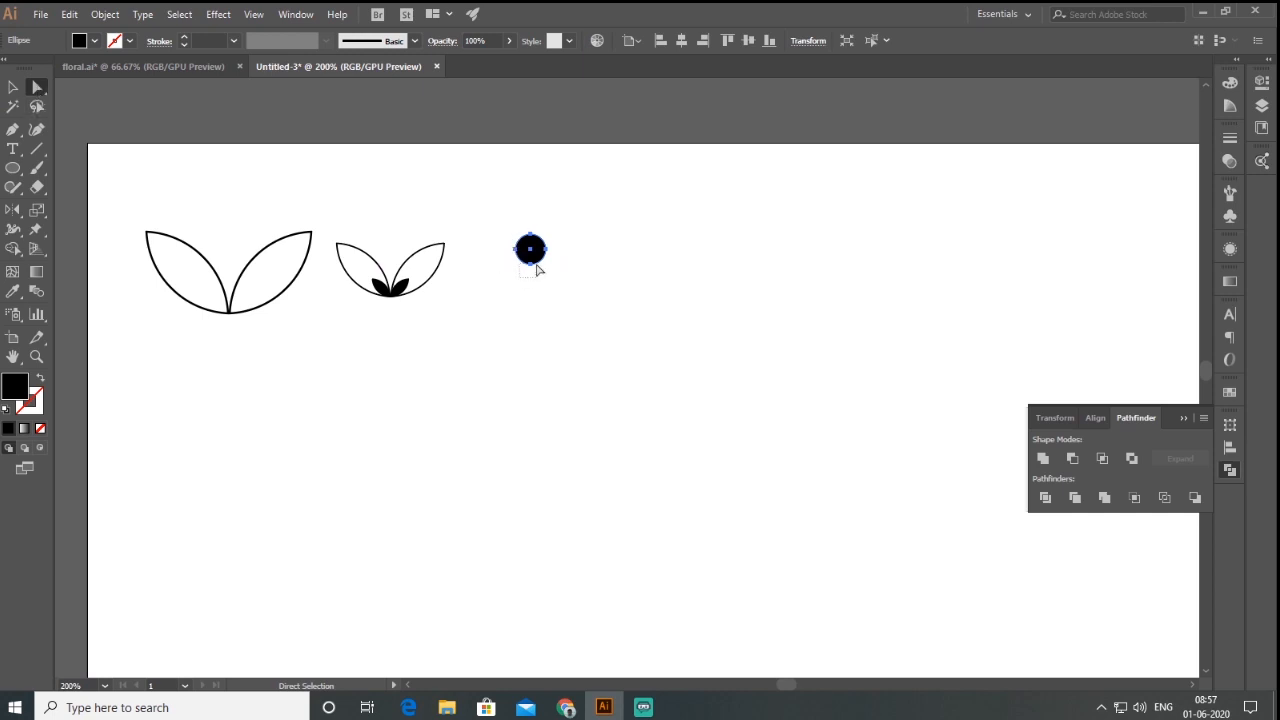
pyautogui.moveTo(531, 264); pyautogui.dragTo(531, 314)
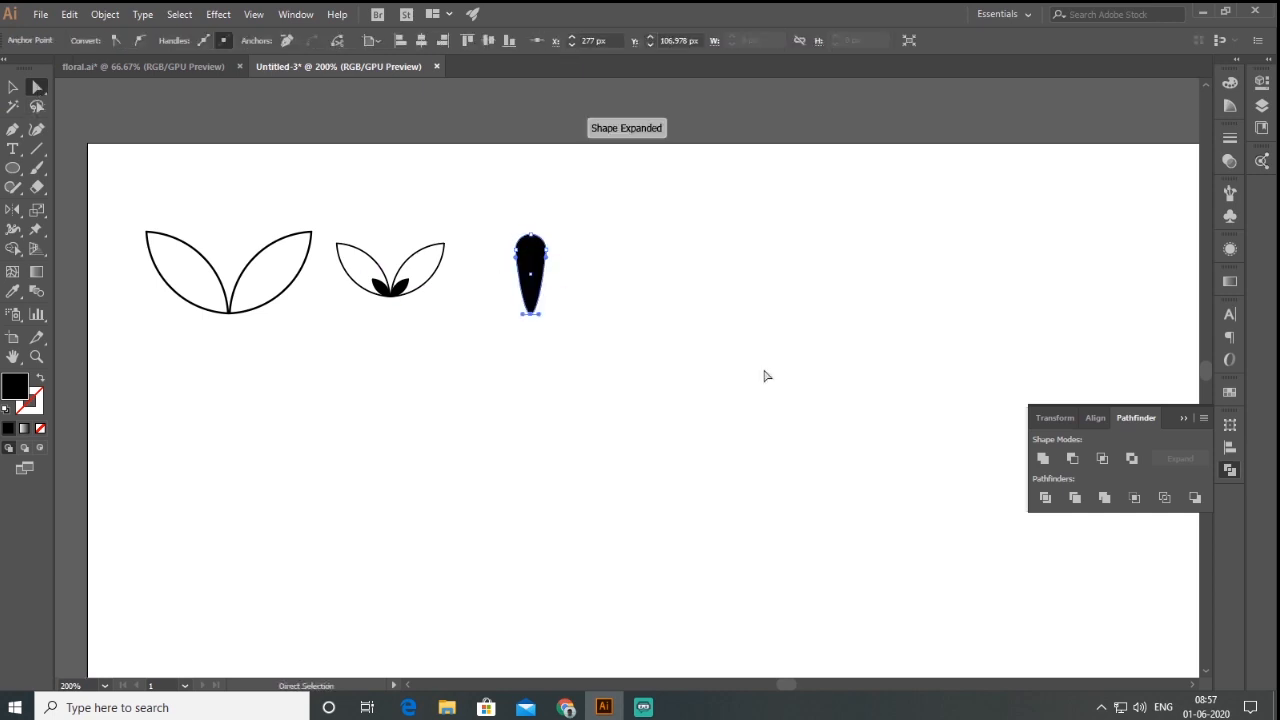
pyautogui.click(117, 41)
# Place the teardrop beside the decorated leaf pair and shift all three motifs toward the artboard's upper-left corner.
pyautogui.click(13, 87)
pyautogui.moveTo(537, 262); pyautogui.dragTo(489, 256)
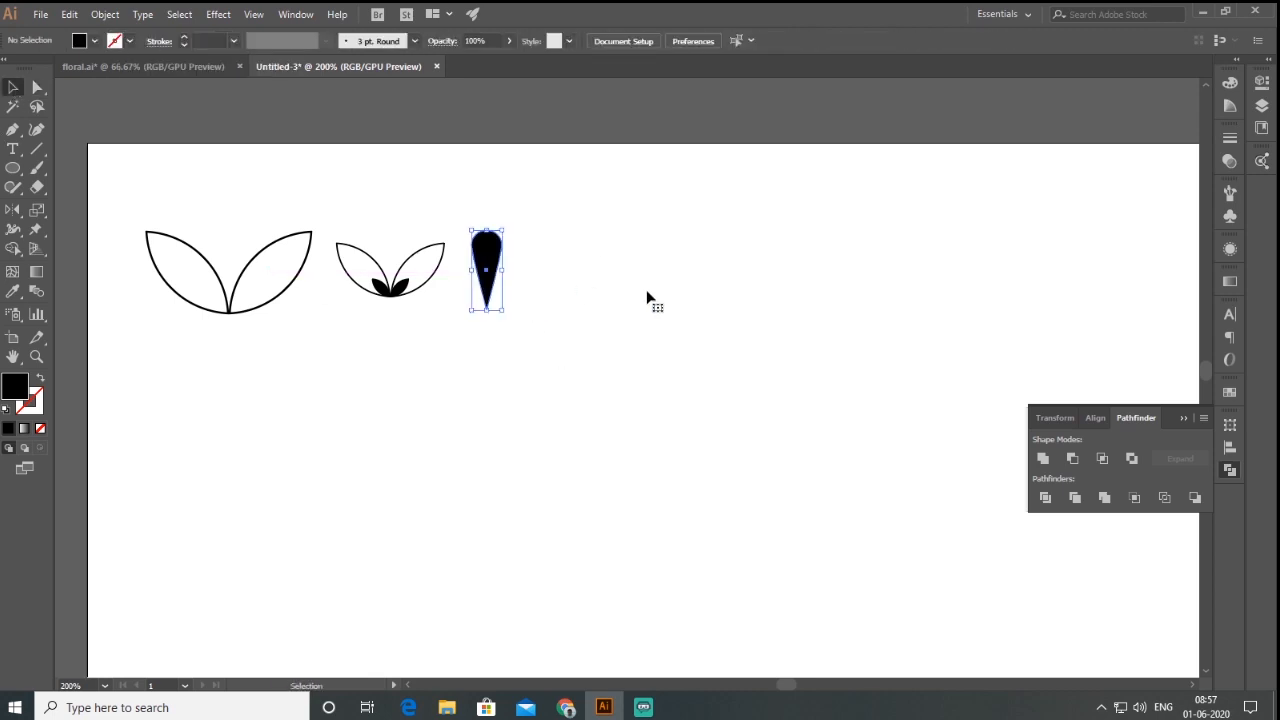
pyautogui.moveTo(152, 279); pyautogui.dragTo(466, 249)
pyautogui.click(296, 314)
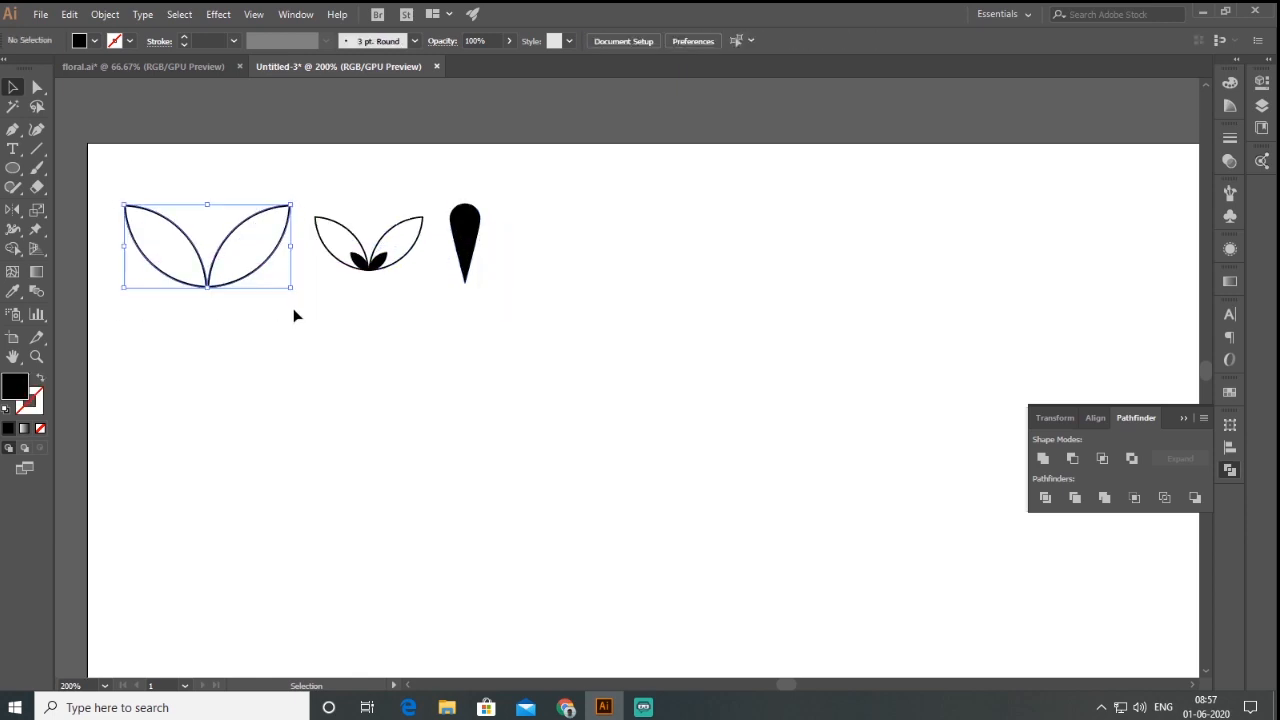
# Scale down the plain leaf pair, bring the three motifs close together in a row and collapse the Pathfinder panel.
pyautogui.moveTo(291, 289); pyautogui.dragTo(243, 264)
pyautogui.moveTo(304, 206); pyautogui.dragTo(317, 251)
pyautogui.moveTo(467, 246); pyautogui.dragTo(388, 235)
pyautogui.click(384, 371)
pyautogui.scroll(-1, 384, 371)
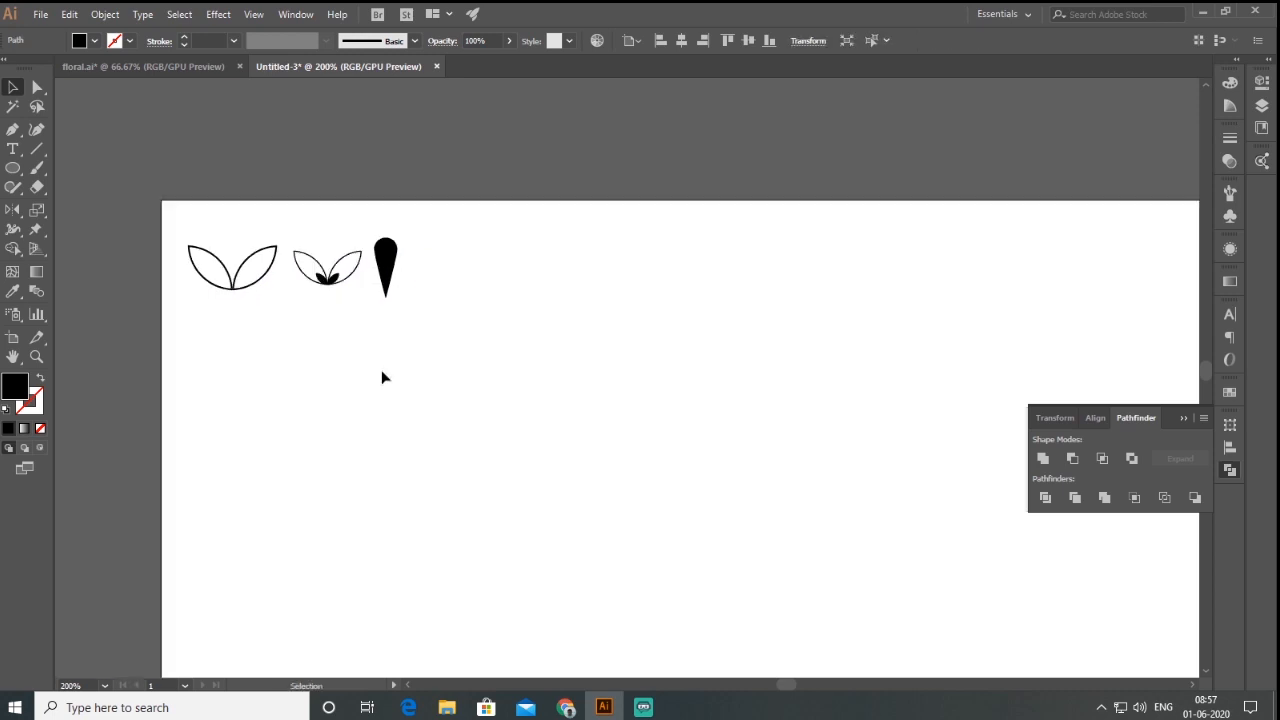
pyautogui.moveTo(511, 443); pyautogui.dragTo(463, 390)
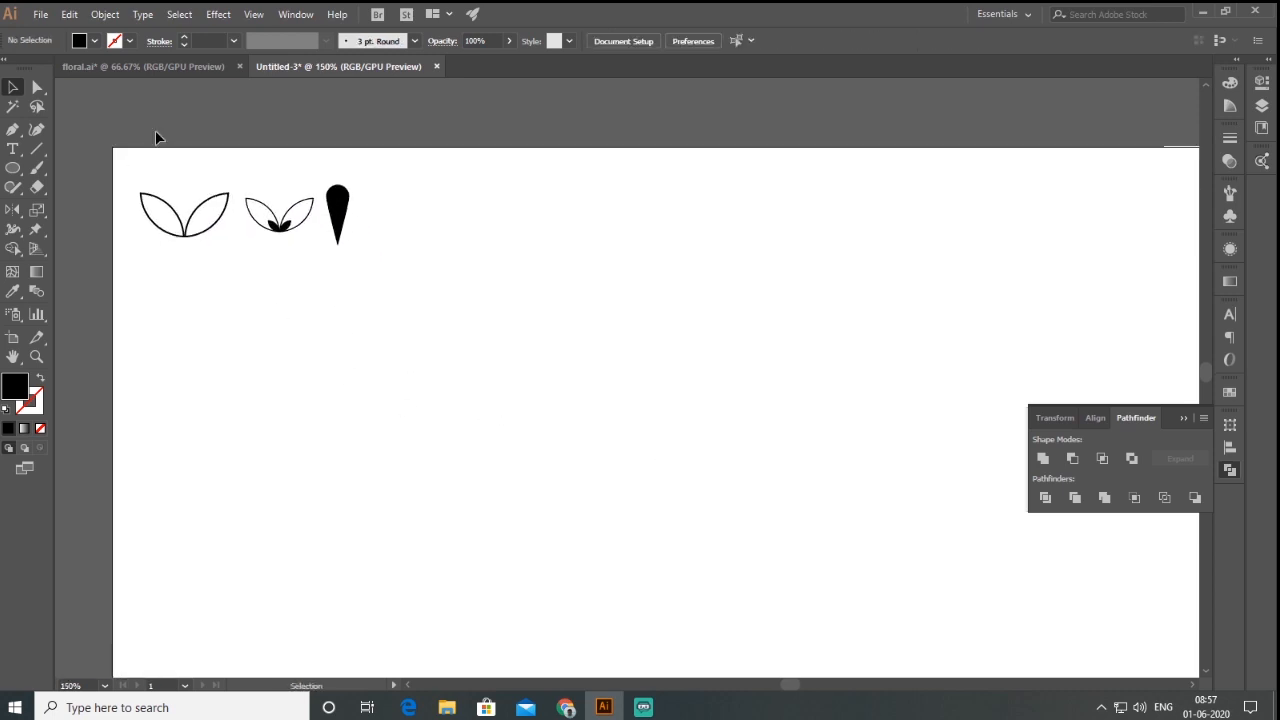
pyautogui.scroll(-1, 444, 413)
pyautogui.moveTo(674, 464); pyautogui.dragTo(560, 320)
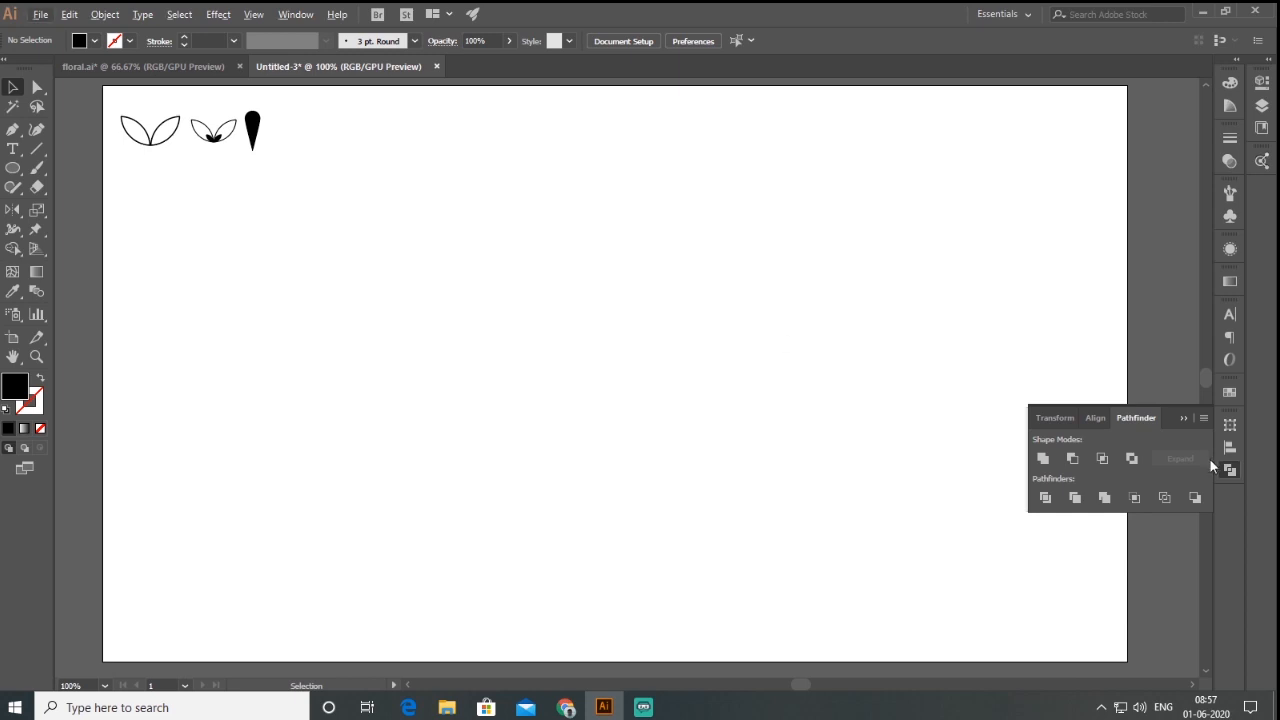
pyautogui.click(1185, 418)
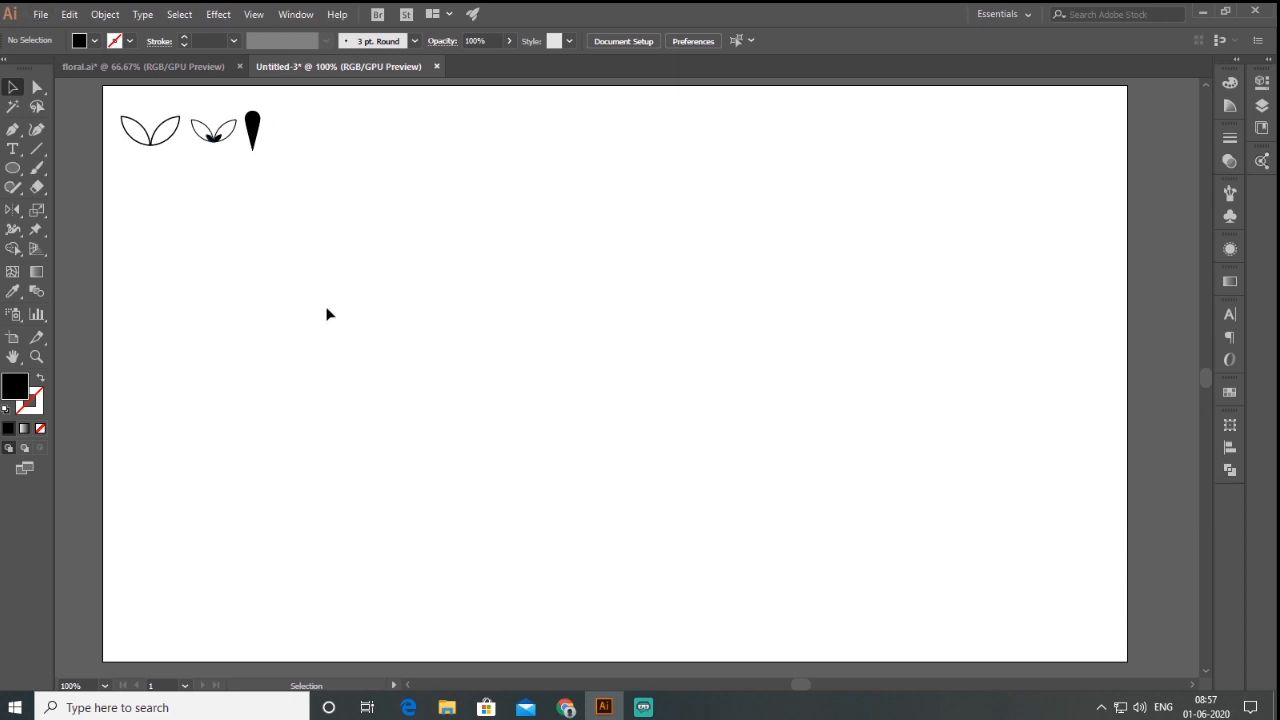
# Copy the teardrop to the artboard's upper middle and draw a 465 px unfilled circle with a 1 pt black stroke around it.
pyautogui.moveTo(253, 131); pyautogui.dragTo(617, 276)
pyautogui.click(540, 262)
pyautogui.click(15, 173)
pyautogui.moveTo(614, 373); pyautogui.dragTo(802, 604)
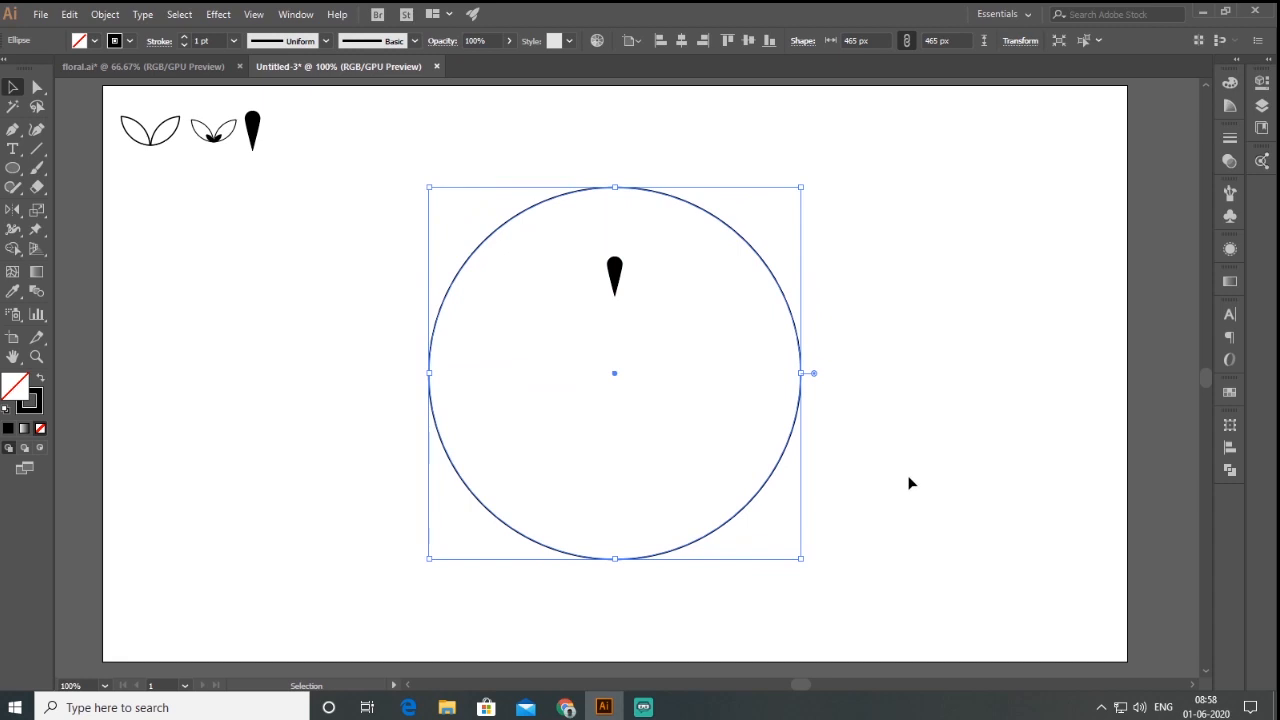
# Move the teardrop straight down, closer to the large circle's centre.
pyautogui.click(908, 480)
pyautogui.click(614, 272)
pyautogui.moveTo(615, 272); pyautogui.dragTo(617, 312)
pyautogui.click(882, 300)
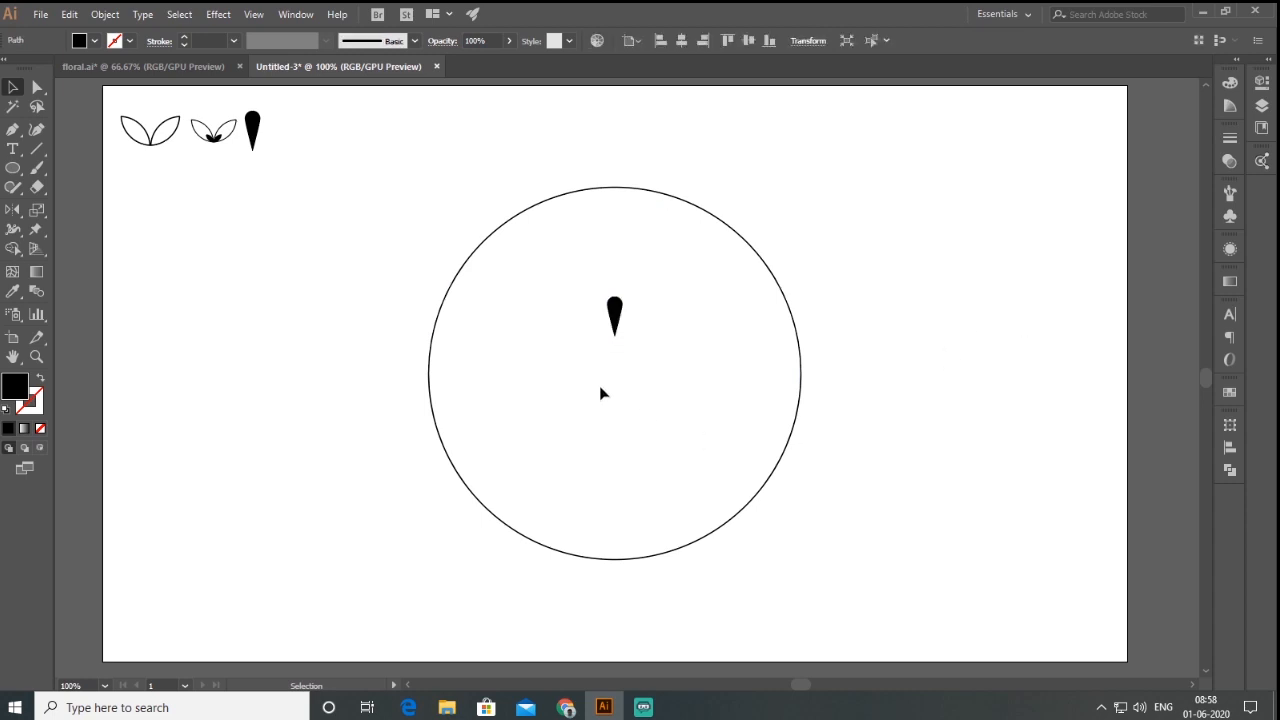
# Create a copy of the teardrop rotated 20° about the large circle's centre.
pyautogui.scroll(2, 601, 390)
pyautogui.click(621, 236)
pyautogui.scroll(-1, 614, 236)
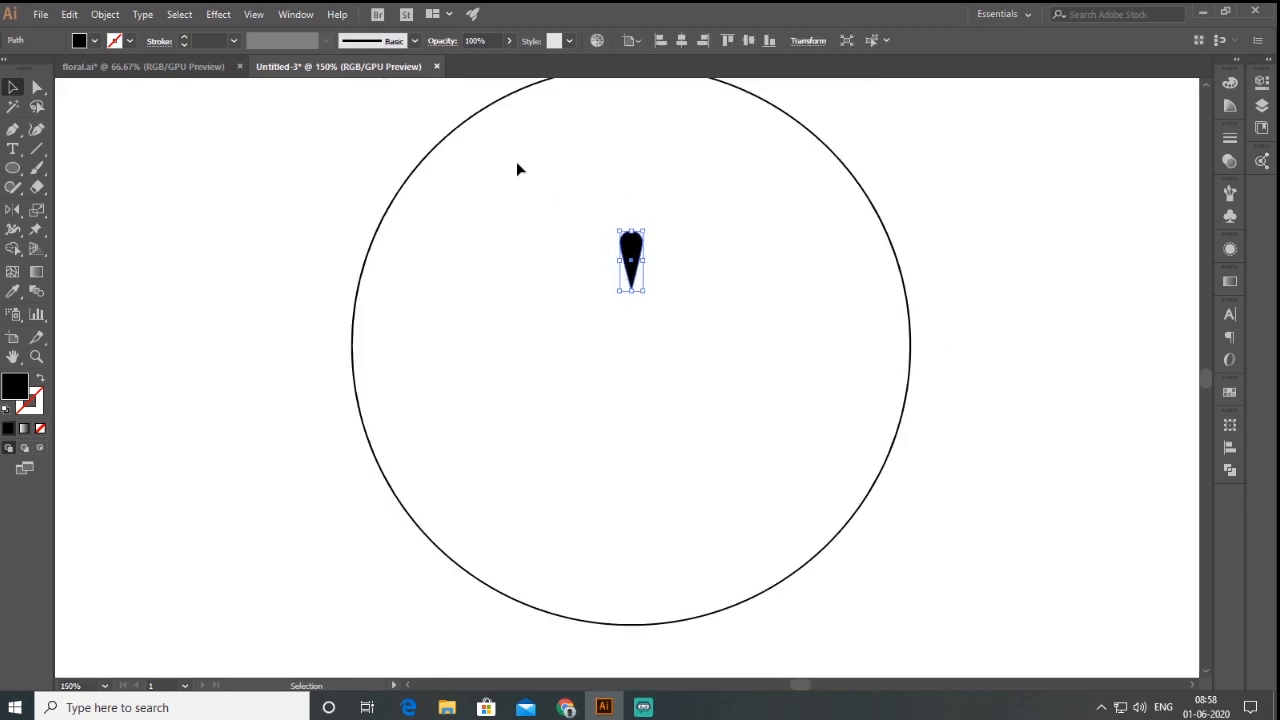
pyautogui.click(24, 211)
pyautogui.click(85, 210)
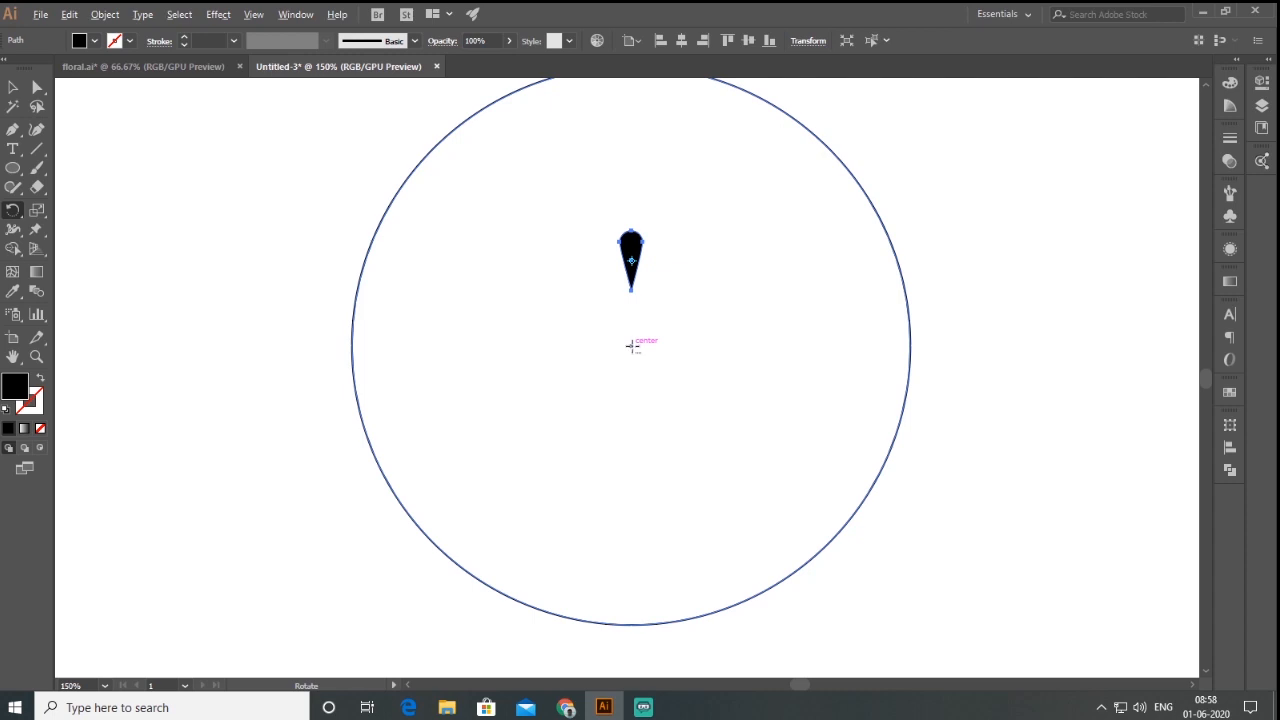
pyautogui.keyDown('alt'); pyautogui.click(631, 347); pyautogui.keyUp('alt')
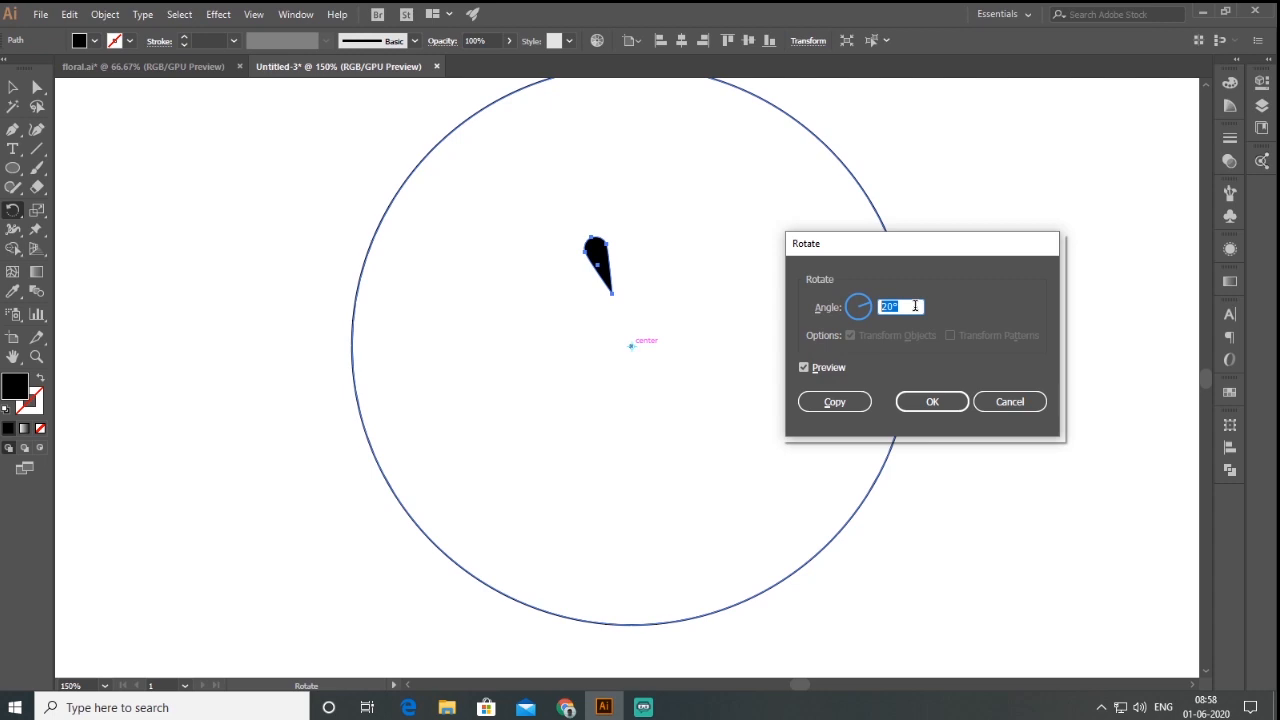
pyautogui.click(838, 404)
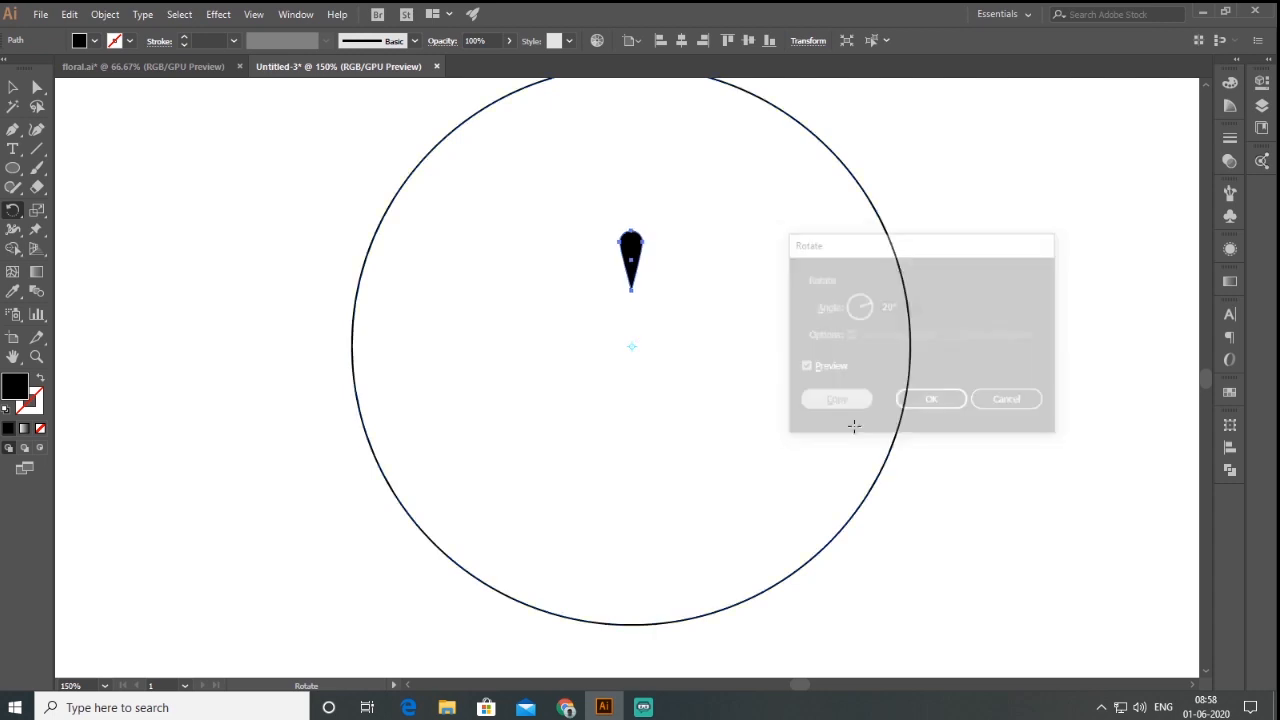
# Repeat the rotated copy until the teardrops form a complete ring around the circle's centre.
pyautogui.click(104, 12)
pyautogui.moveTo(250, 33)
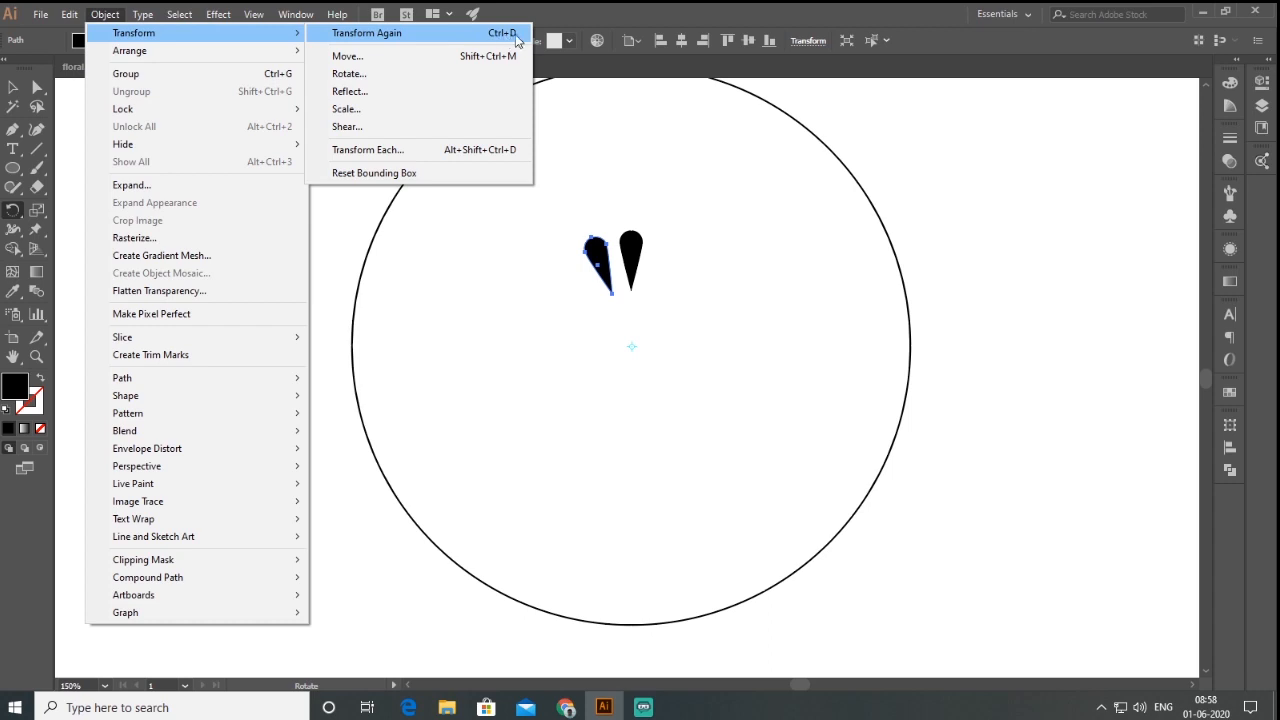
pyautogui.click(366, 33)
pyautogui.hotkey('ctrl', 'd')
pyautogui.hotkey('ctrl', 'd')
pyautogui.hotkey('ctrl', 'd')
pyautogui.hotkey('ctrl', 'd')
pyautogui.hotkey('ctrl', 'd')
pyautogui.hotkey('ctrl', 'd')
pyautogui.hotkey('ctrl', 'd')
pyautogui.hotkey('ctrl', 'd')
pyautogui.hotkey('ctrl', 'd')
pyautogui.hotkey('ctrl', 'd')
pyautogui.hotkey('ctrl', 'd')
pyautogui.hotkey('ctrl', 'd')
pyautogui.hotkey('ctrl', 'd')
pyautogui.hotkey('ctrl', 'd')
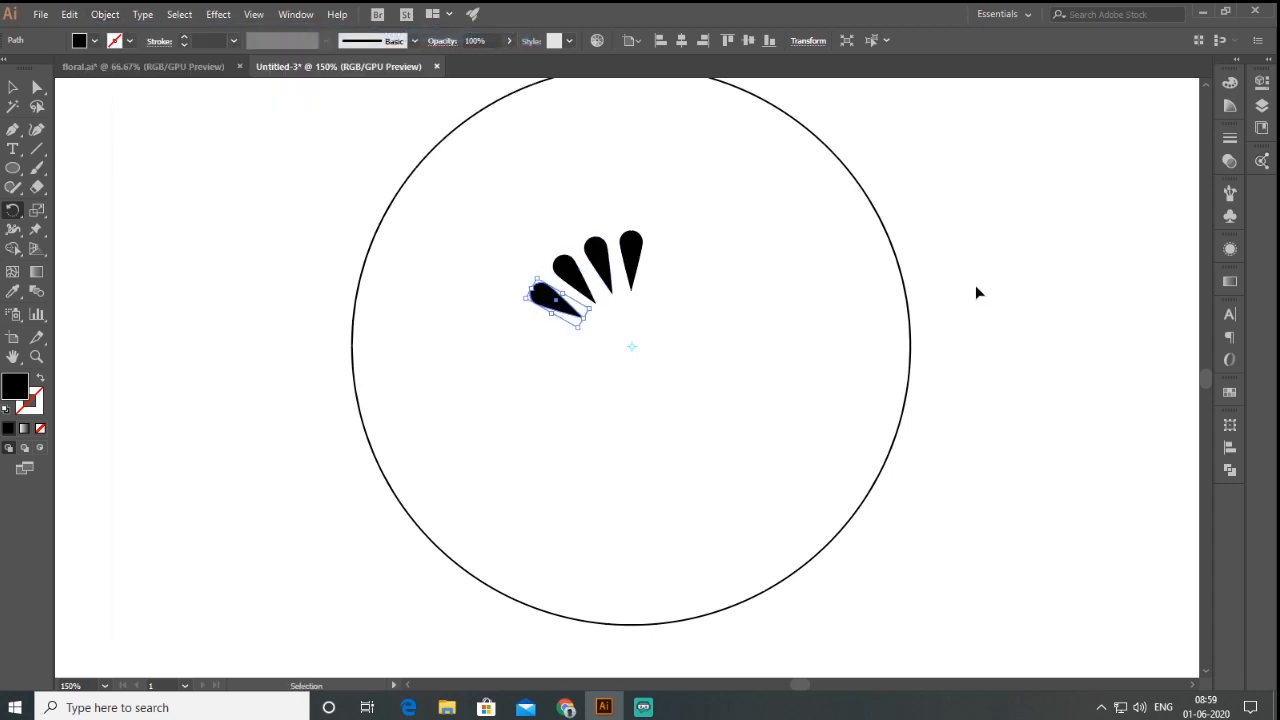
pyautogui.hotkey('ctrl', 'd')
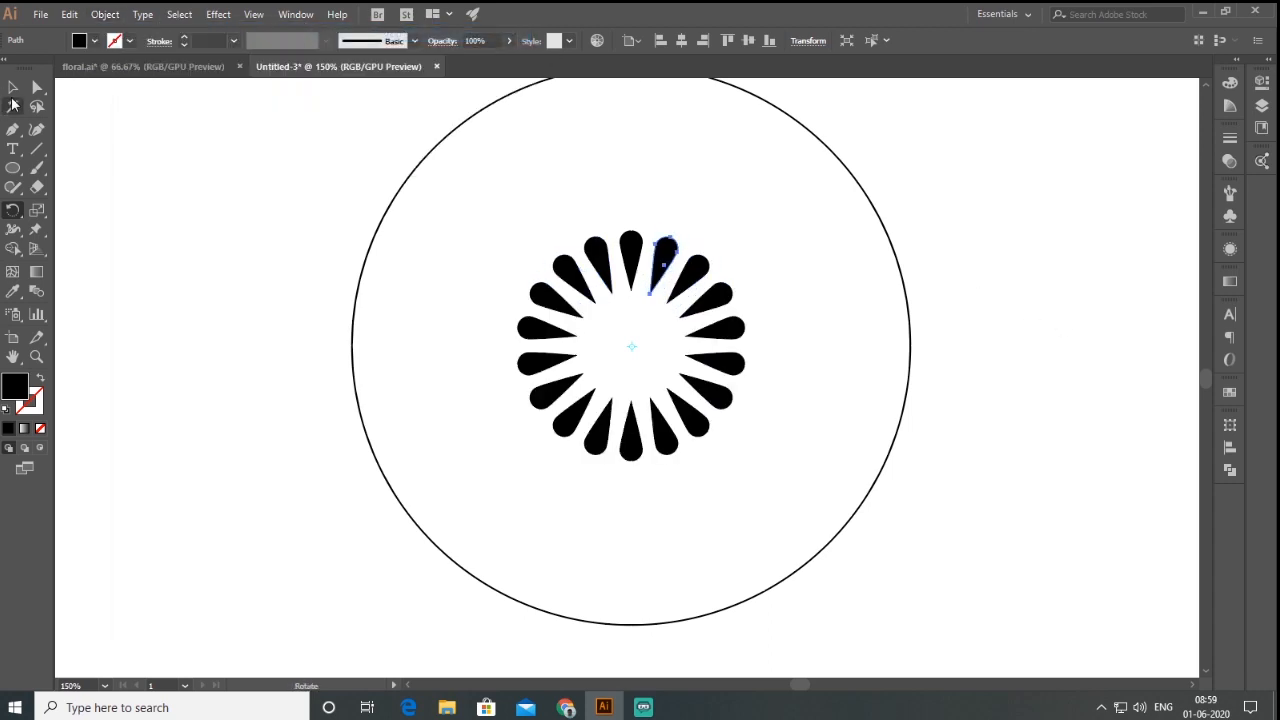
pyautogui.click(13, 88)
pyautogui.click(101, 229)
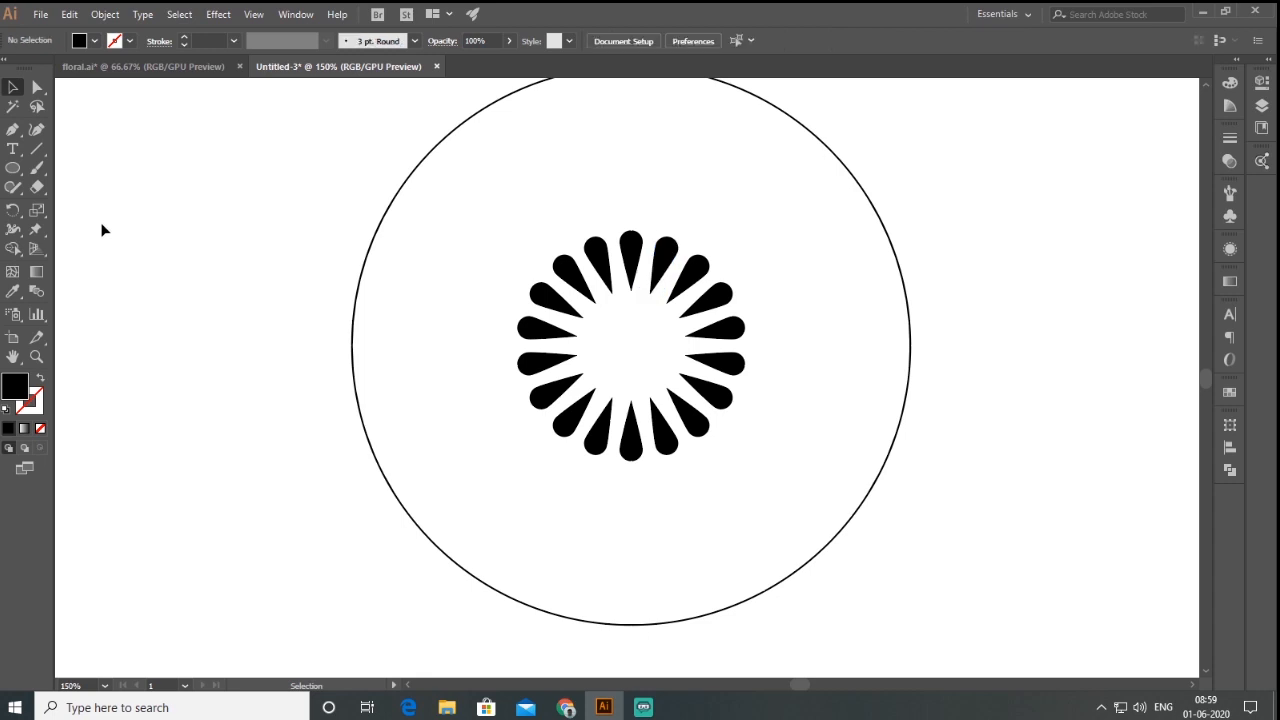
# Group the decorated leaf pair and place it, turned 90° with its leaves pointing left, inside the circle above the teardrop ring.
pyautogui.scroll(-1, 679, 423)
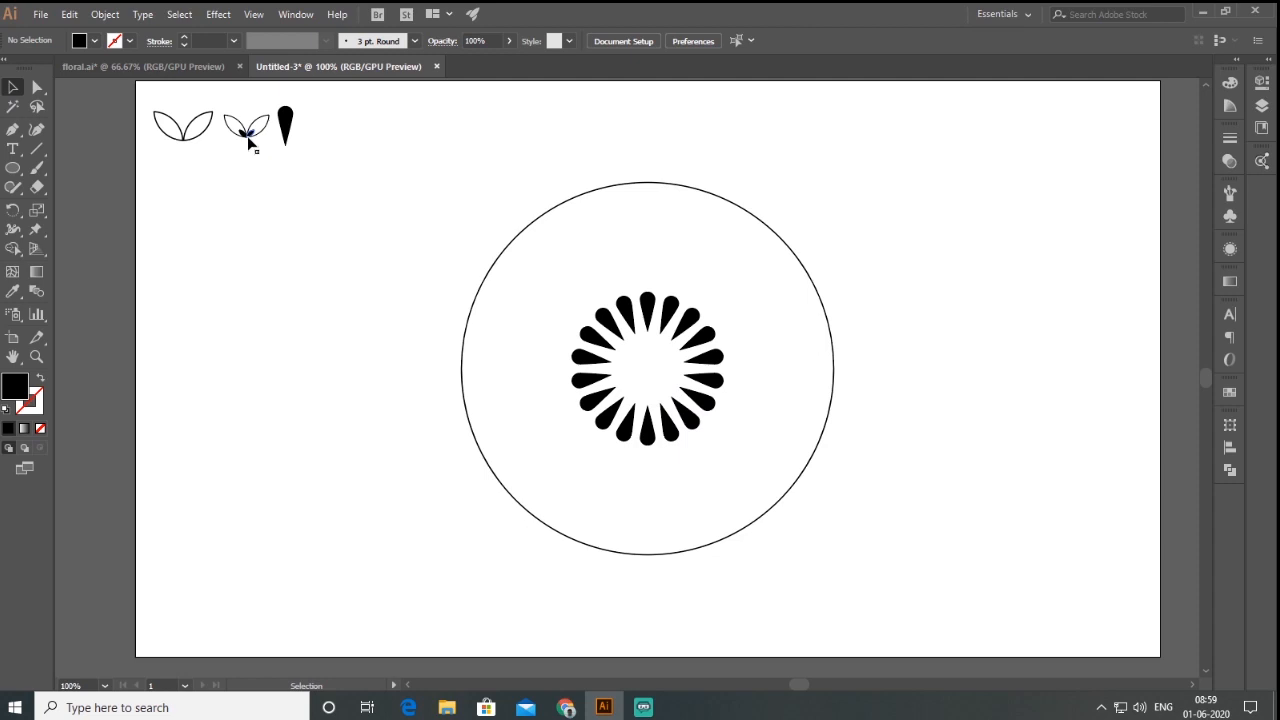
pyautogui.click(250, 136)
pyautogui.moveTo(222, 97); pyautogui.dragTo(268, 184)
pyautogui.rightClick(253, 136)
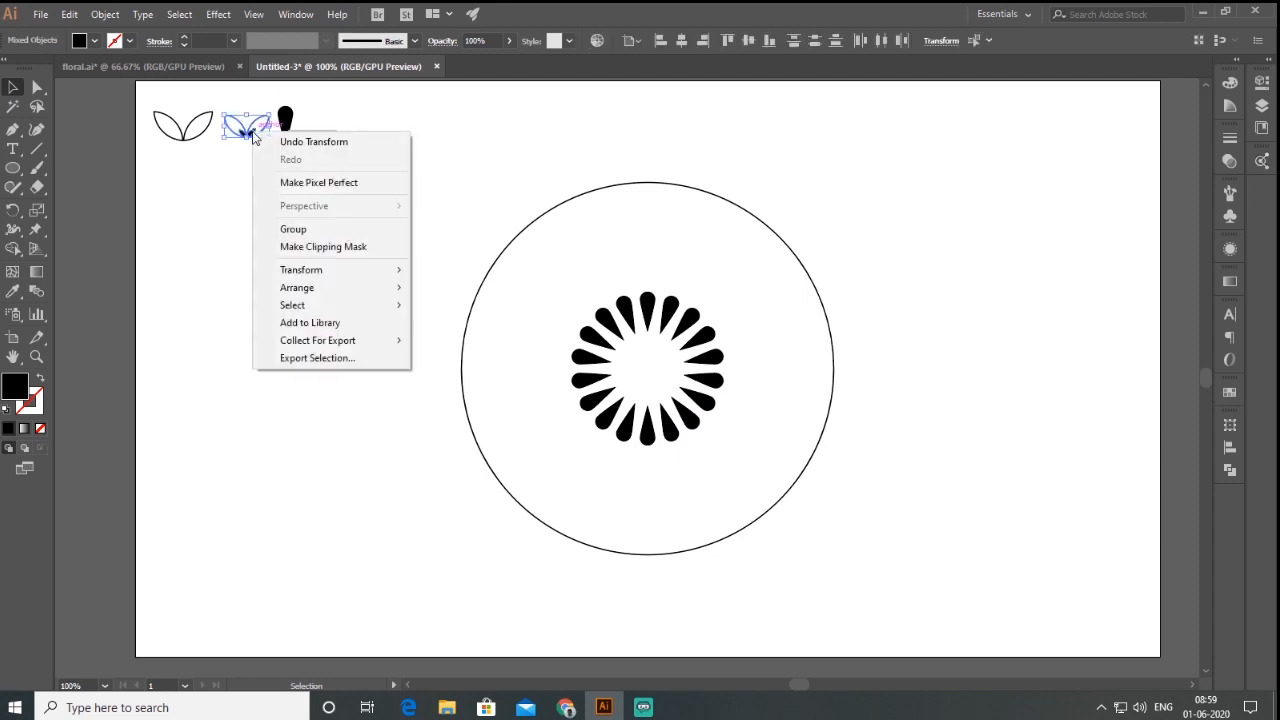
pyautogui.click(296, 229)
pyautogui.moveTo(255, 136); pyautogui.dragTo(656, 201)
pyautogui.scroll(2, 630, 296)
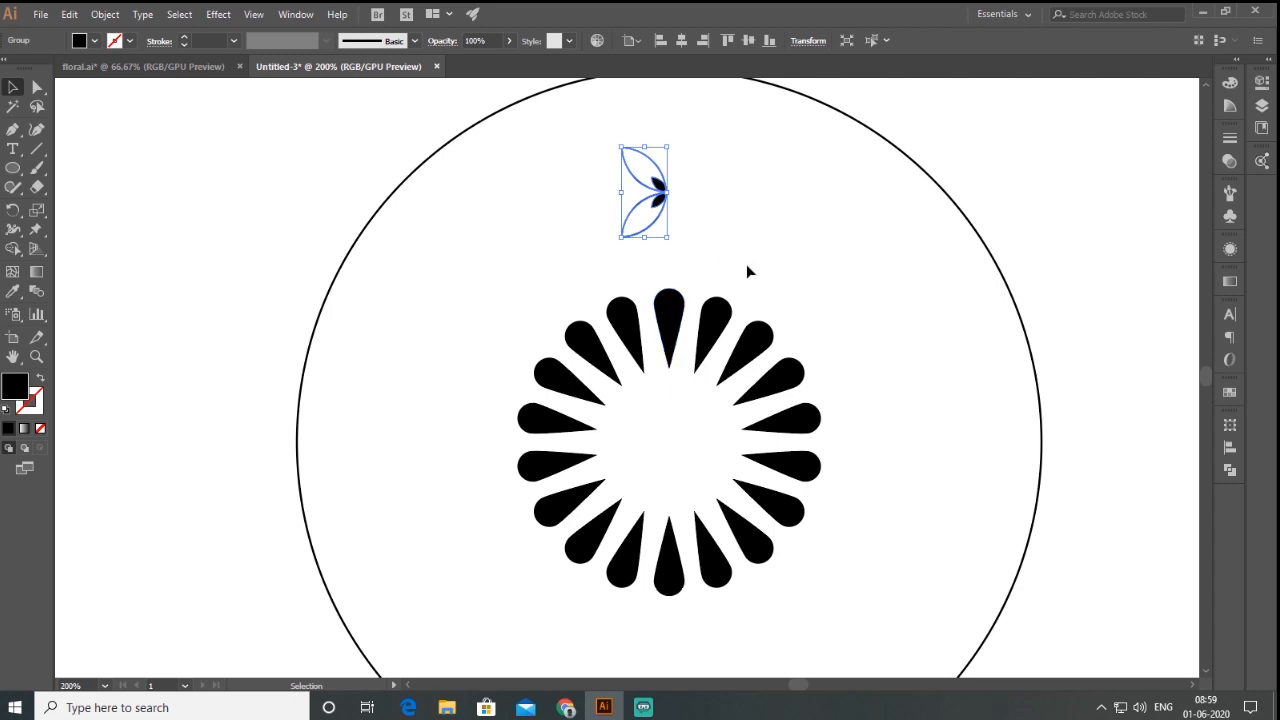
# Copy the decorated leaf pair straight down to the space below the teardrop ring.
pyautogui.scroll(-2, 746, 271)
pyautogui.moveTo(660, 125); pyautogui.dragTo(698, 647)
pyautogui.hotkey('ctrl', '-')
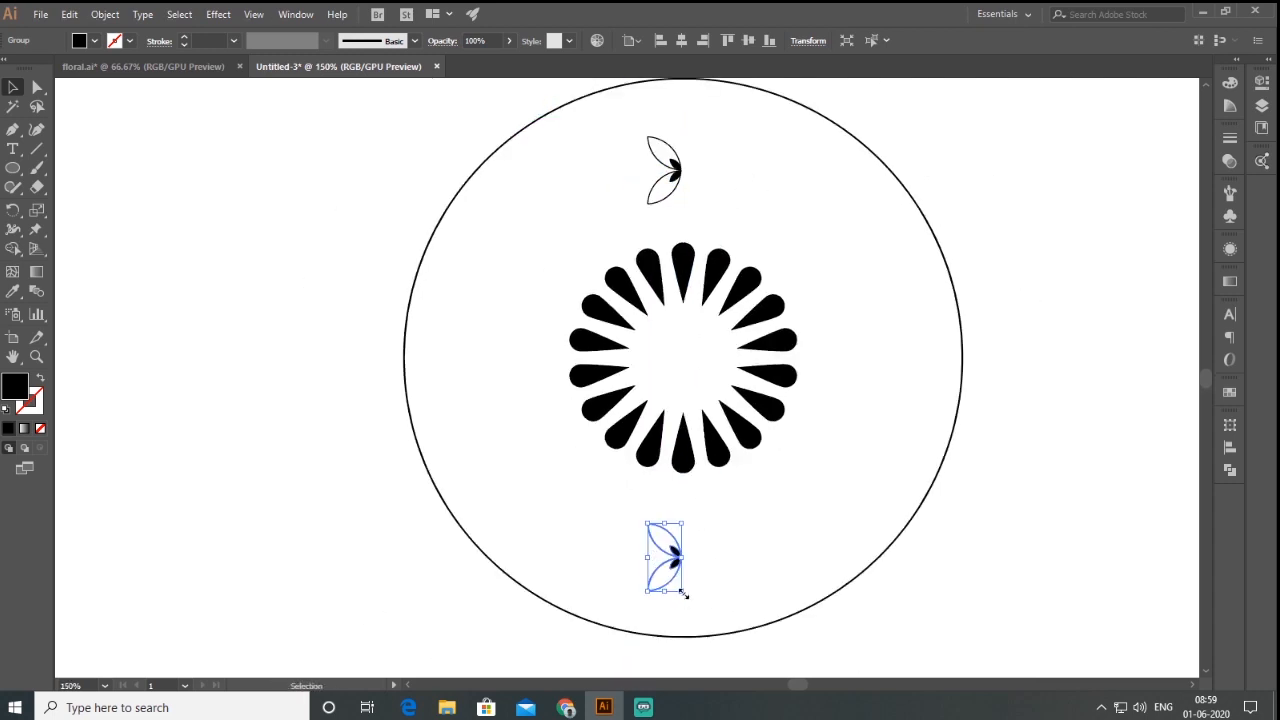
# Reflect the lower leaf pair to point right and shift it so its tip sits near the circle's vertical centre.
pyautogui.moveTo(12, 210); pyautogui.dragTo(80, 229)
pyautogui.moveTo(648, 556); pyautogui.dragTo(956, 515)
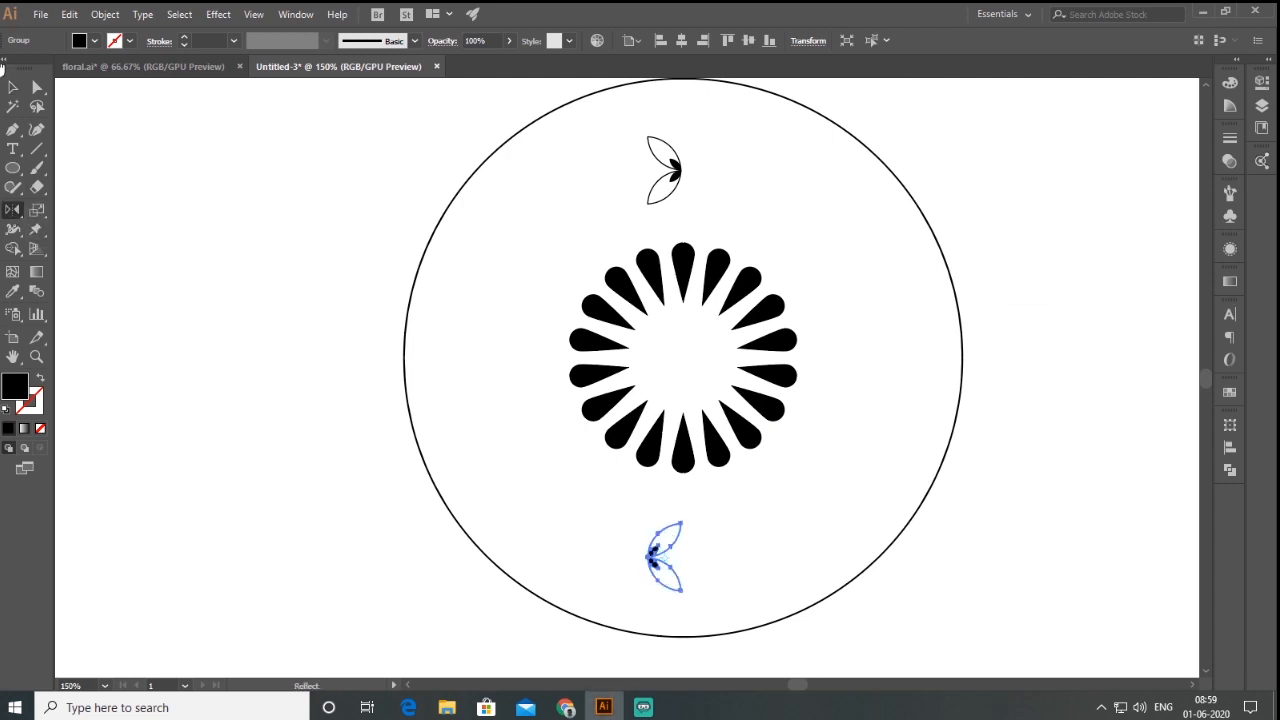
pyautogui.click(13, 88)
pyautogui.moveTo(676, 580); pyautogui.dragTo(707, 574)
# Draw a vertical line through the middle of the large circle, extending past its top and bottom.
pyautogui.click(37, 148)
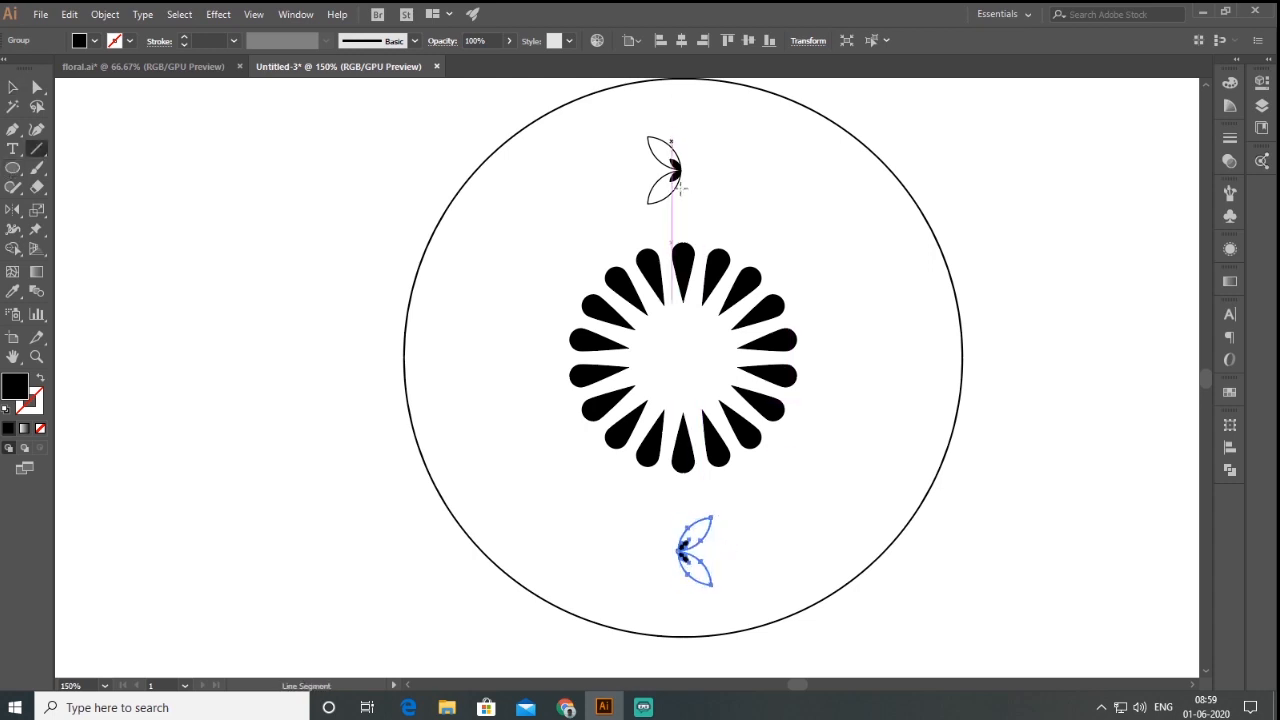
pyautogui.moveTo(688, 137); pyautogui.dragTo(689, 662)
pyautogui.press('a')
pyautogui.scroll(2, 123, 190)
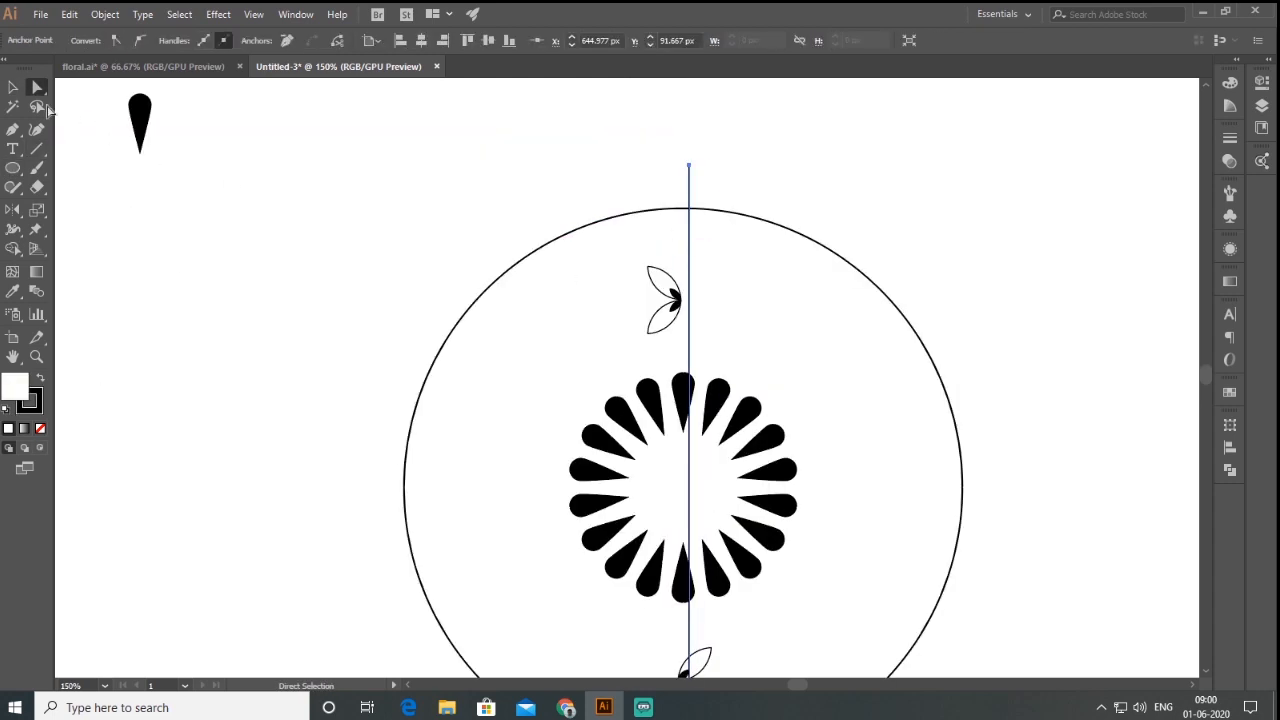
# Align the joined tips of the upper and lower leaf pairs with the vertical centre line.
pyautogui.press('v')
pyautogui.scroll(6, 711, 625)
pyautogui.moveTo(744, 452); pyautogui.dragTo(770, 442)
pyautogui.scroll(-6, 740, 552)
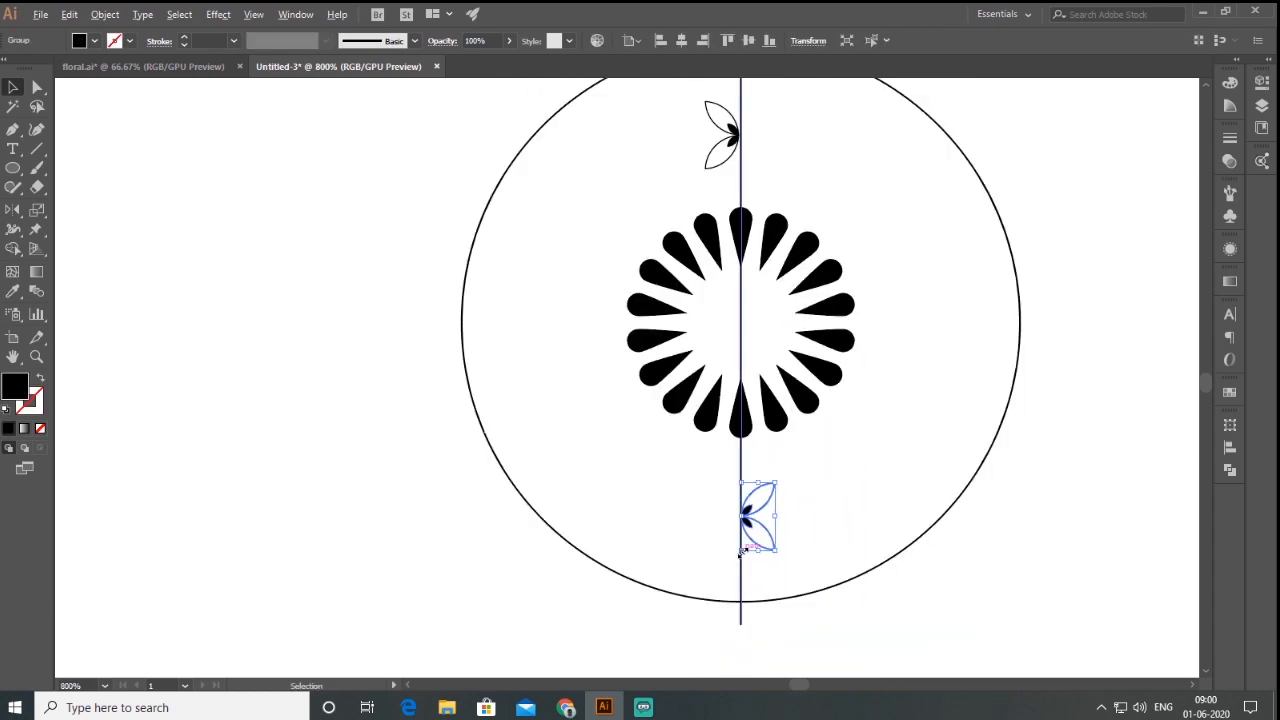
pyautogui.scroll(3, 732, 110)
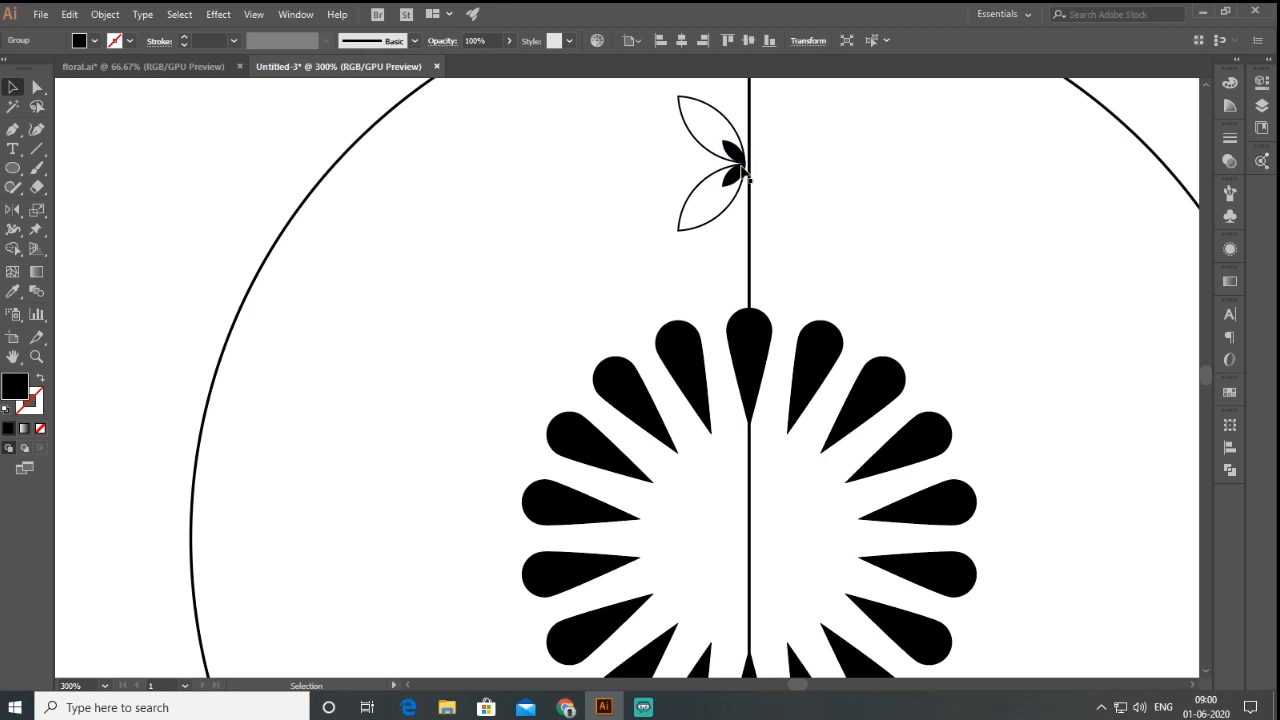
pyautogui.moveTo(748, 172); pyautogui.dragTo(750, 170)
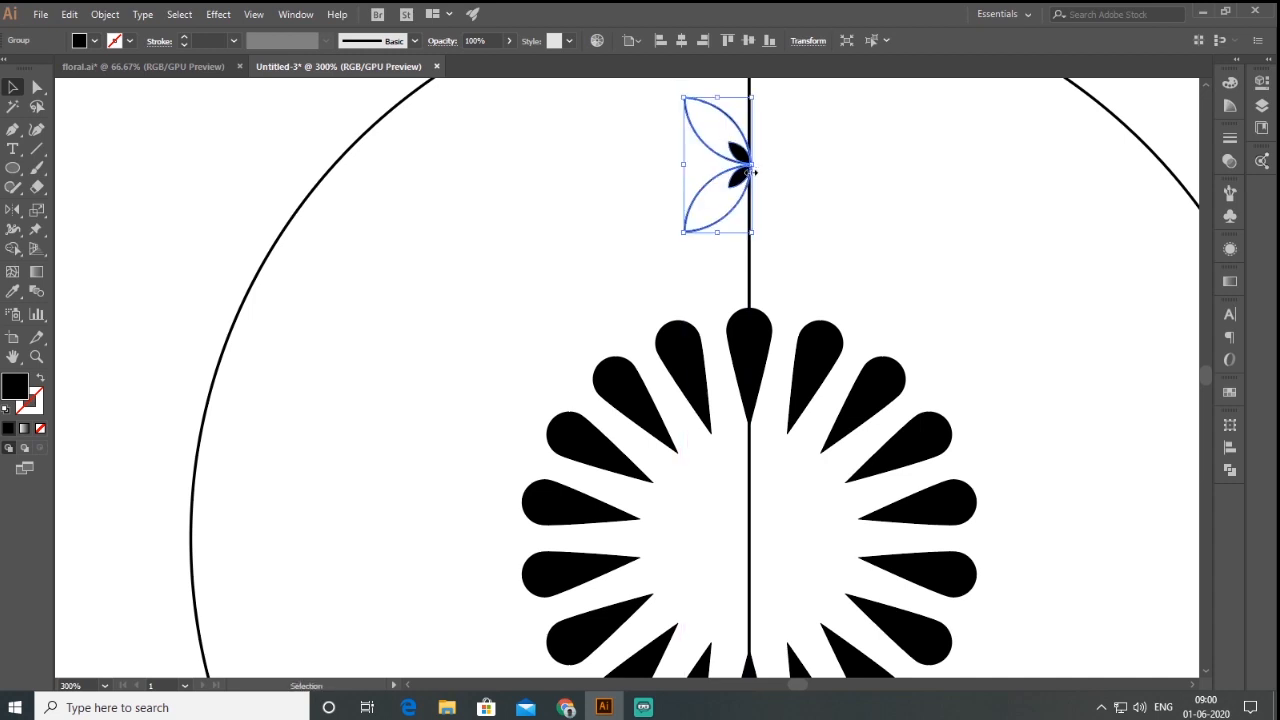
pyautogui.scroll(-3, 750, 170)
# Group the upper and lower decorated leaf pairs together.
pyautogui.click(749, 462)
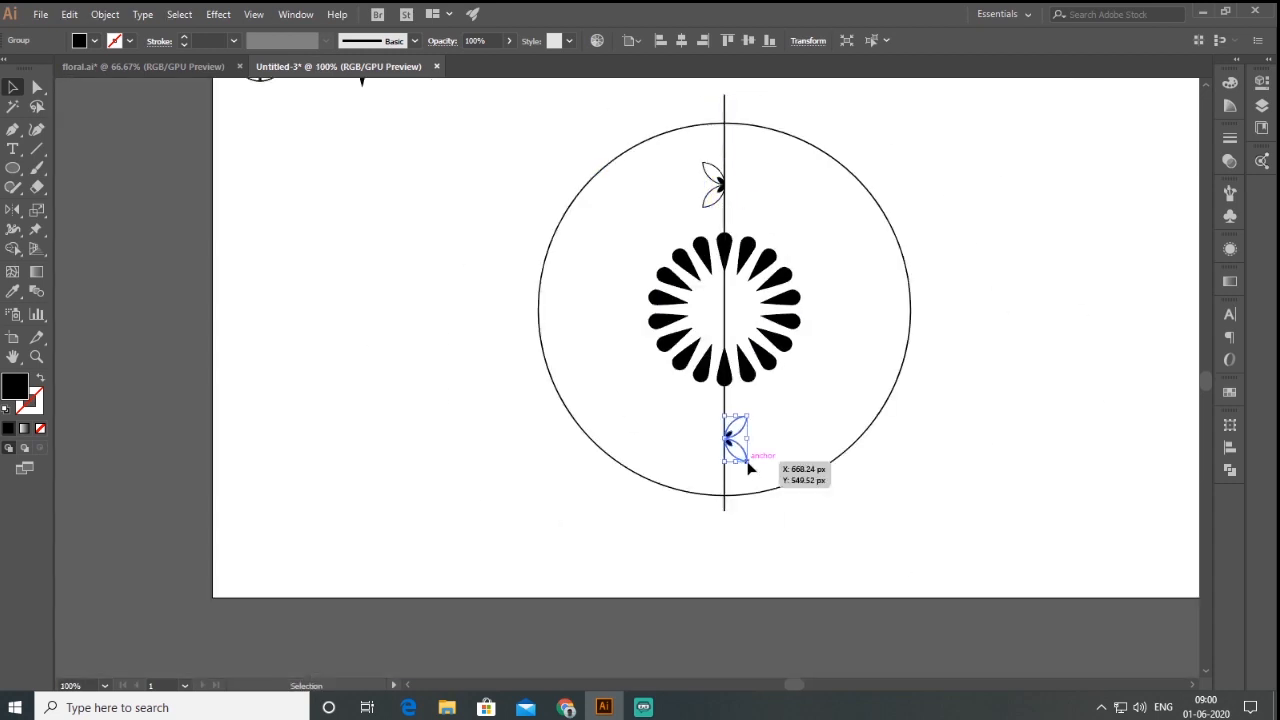
pyautogui.keyDown('shift'); pyautogui.click(720, 185); pyautogui.keyUp('shift')
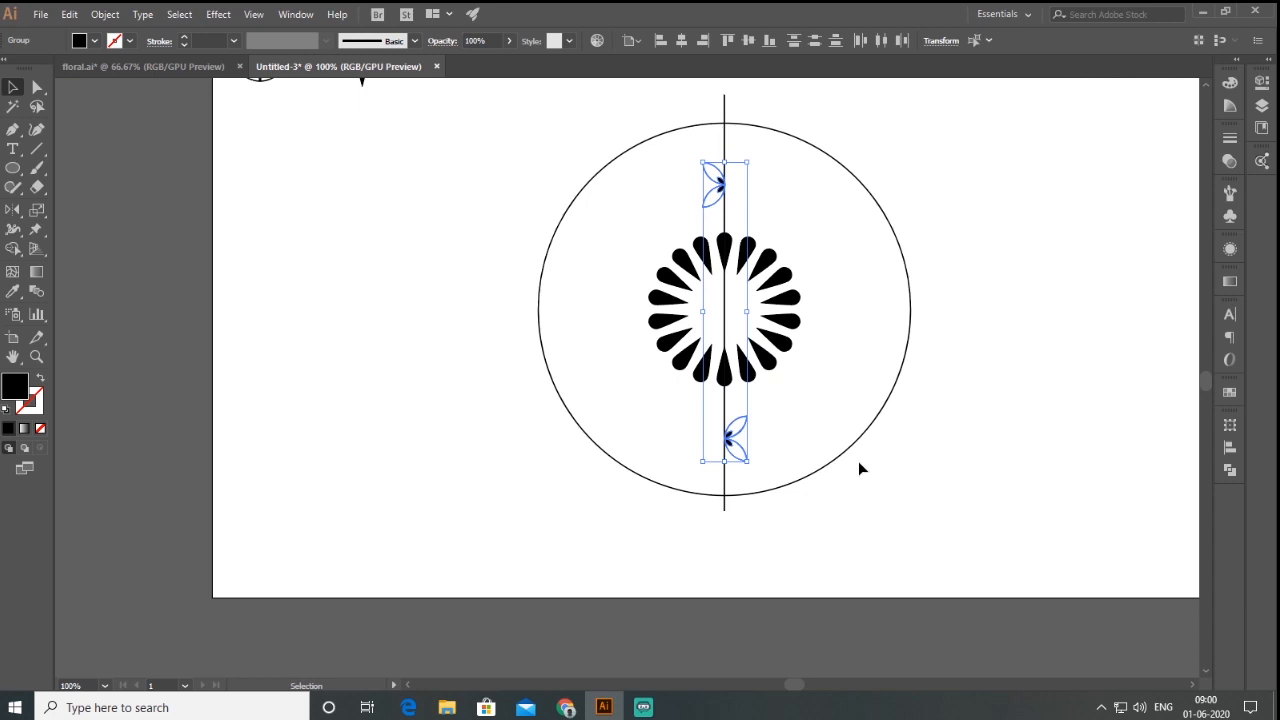
pyautogui.click(106, 14)
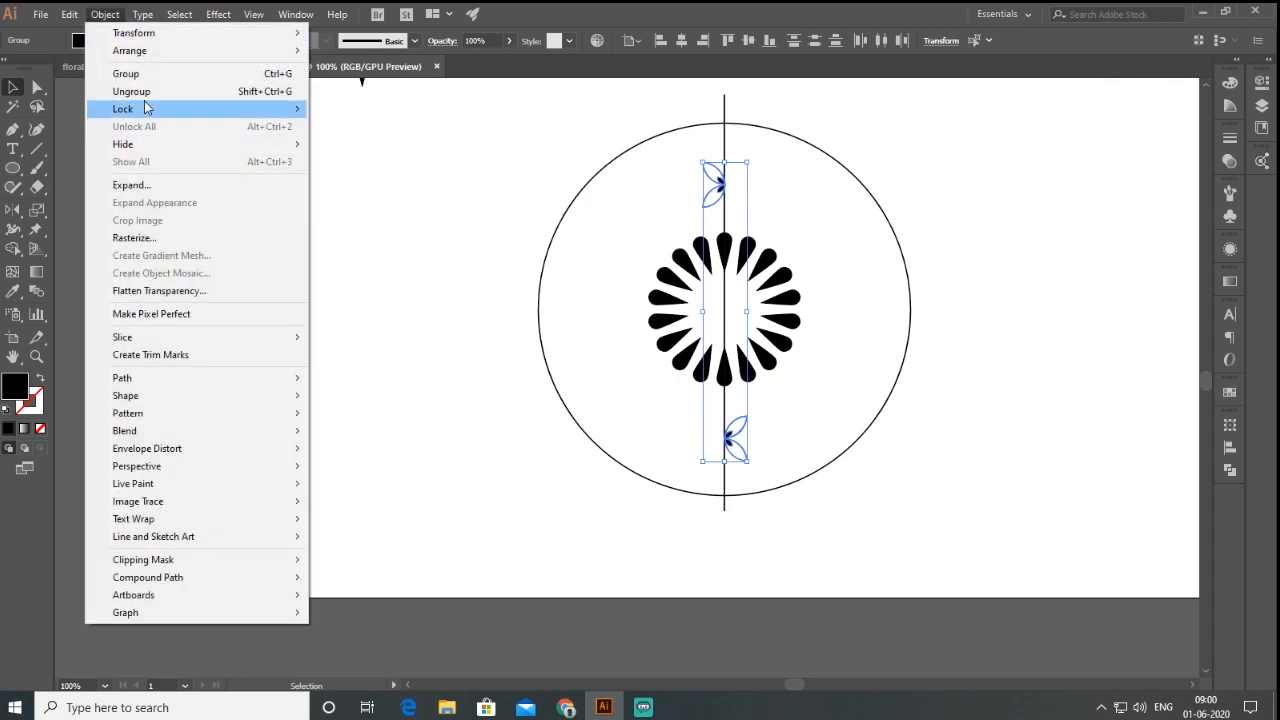
pyautogui.click(126, 74)
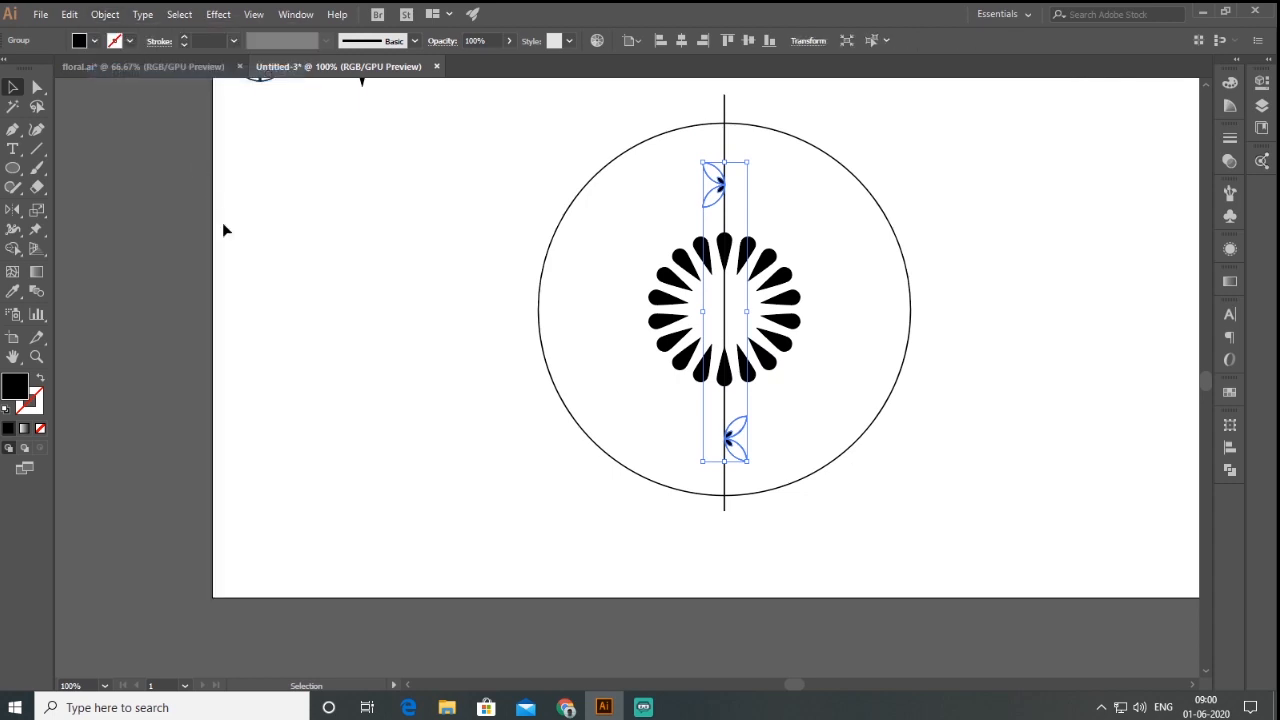
# Create a copy of the grouped leaf pairs rotated by 15°.
pyautogui.click(105, 14)
pyautogui.moveTo(116, 36)
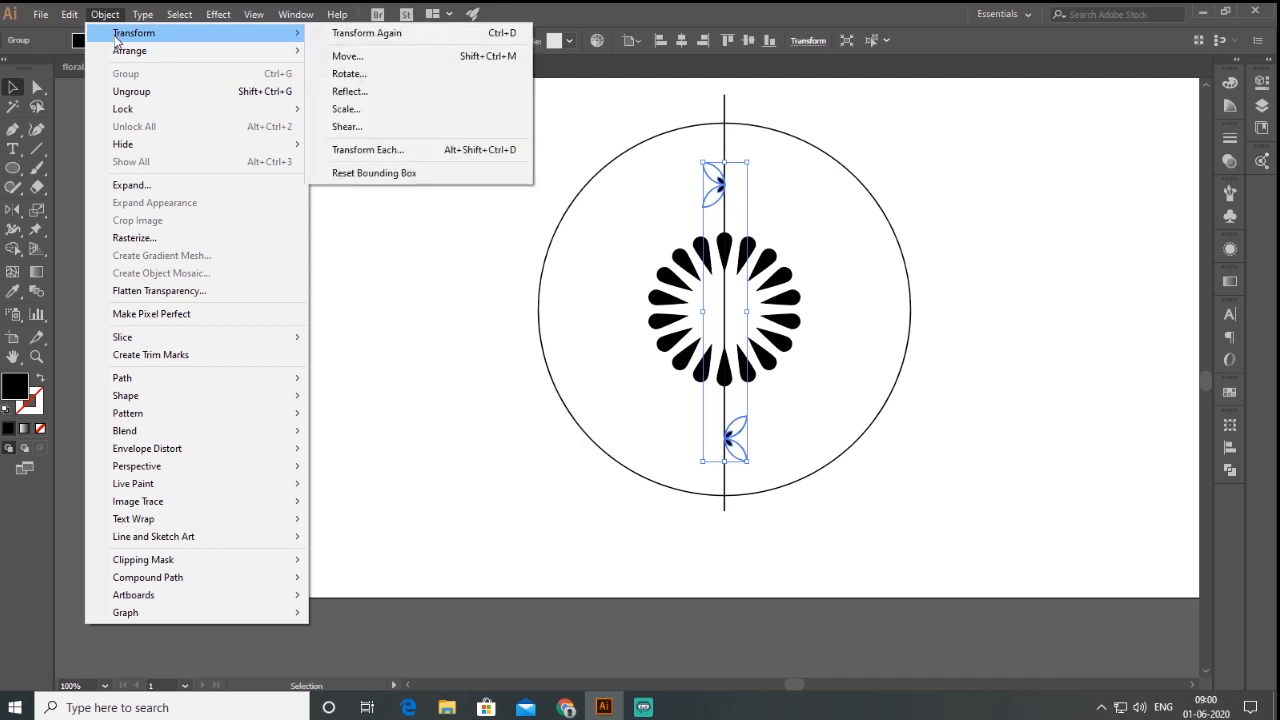
pyautogui.click(385, 75)
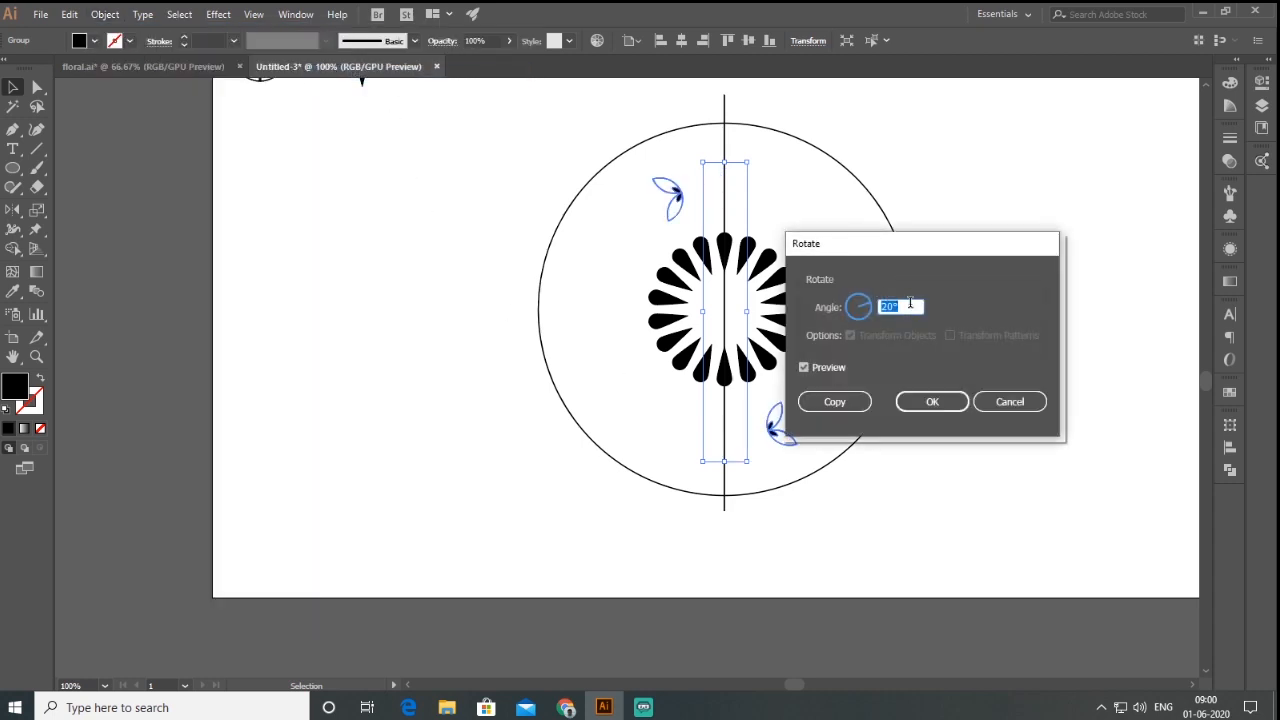
pyautogui.click(834, 401)
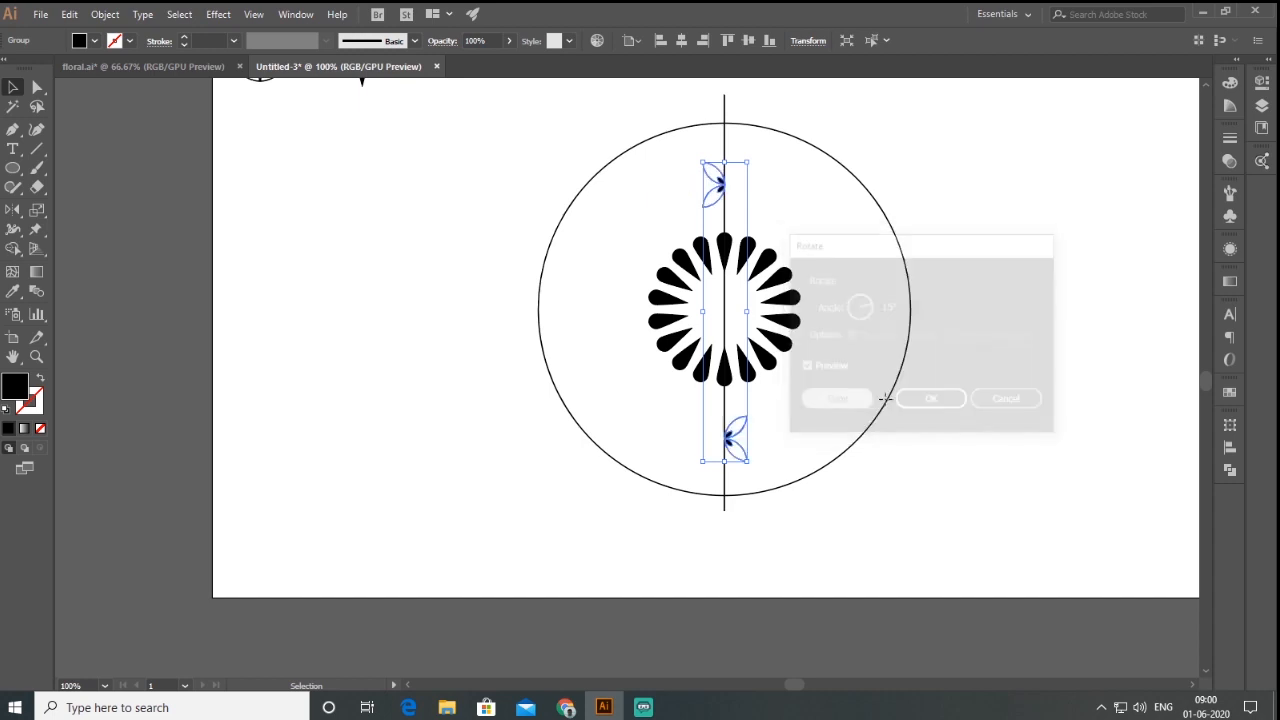
# Repeat the rotated leaf-pair copy until a complete wreath surrounds the teardrop ring.
pyautogui.press('a')
pyautogui.hotkey('ctrl', 'd')
pyautogui.hotkey('ctrl', 'd')
pyautogui.hotkey('ctrl', 'd')
pyautogui.hotkey('ctrl', 'd')
pyautogui.hotkey('ctrl', 'd')
pyautogui.hotkey('ctrl', 'd')
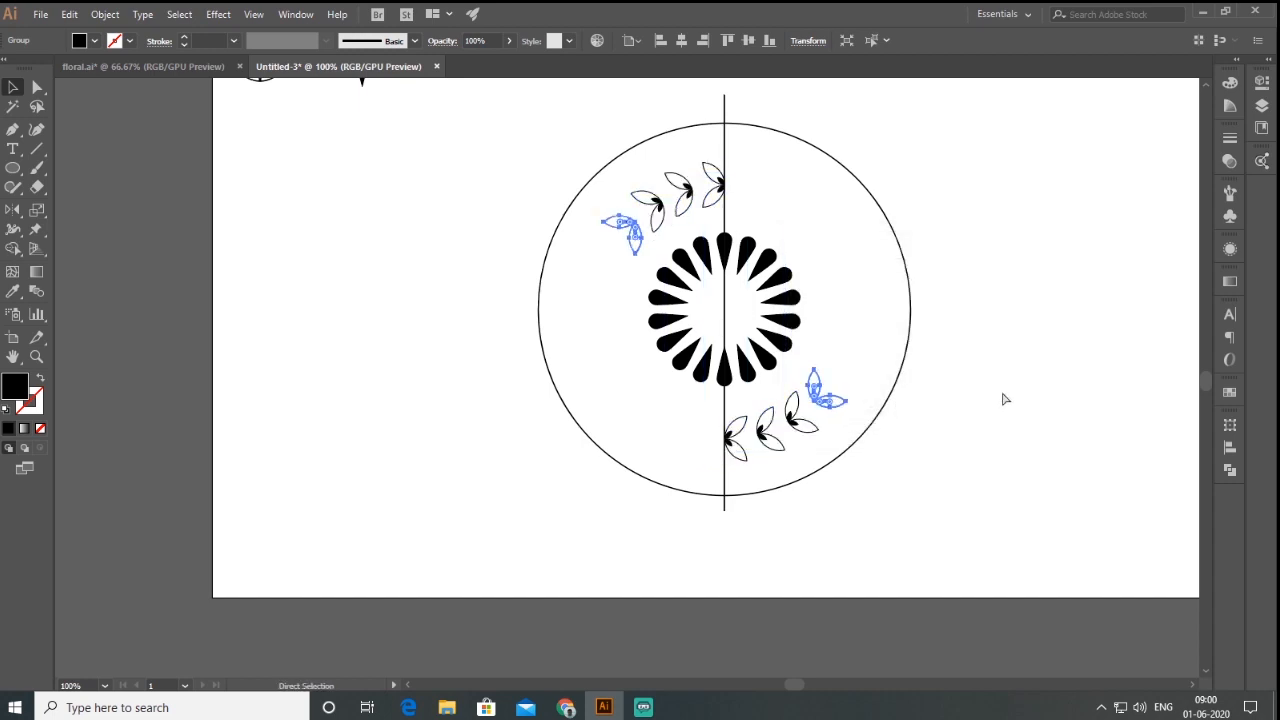
pyautogui.hotkey('ctrl', 'd')
pyautogui.hotkey('ctrl', 'd')
pyautogui.hotkey('ctrl', 'd')
pyautogui.hotkey('ctrl', 'd')
pyautogui.press('v')
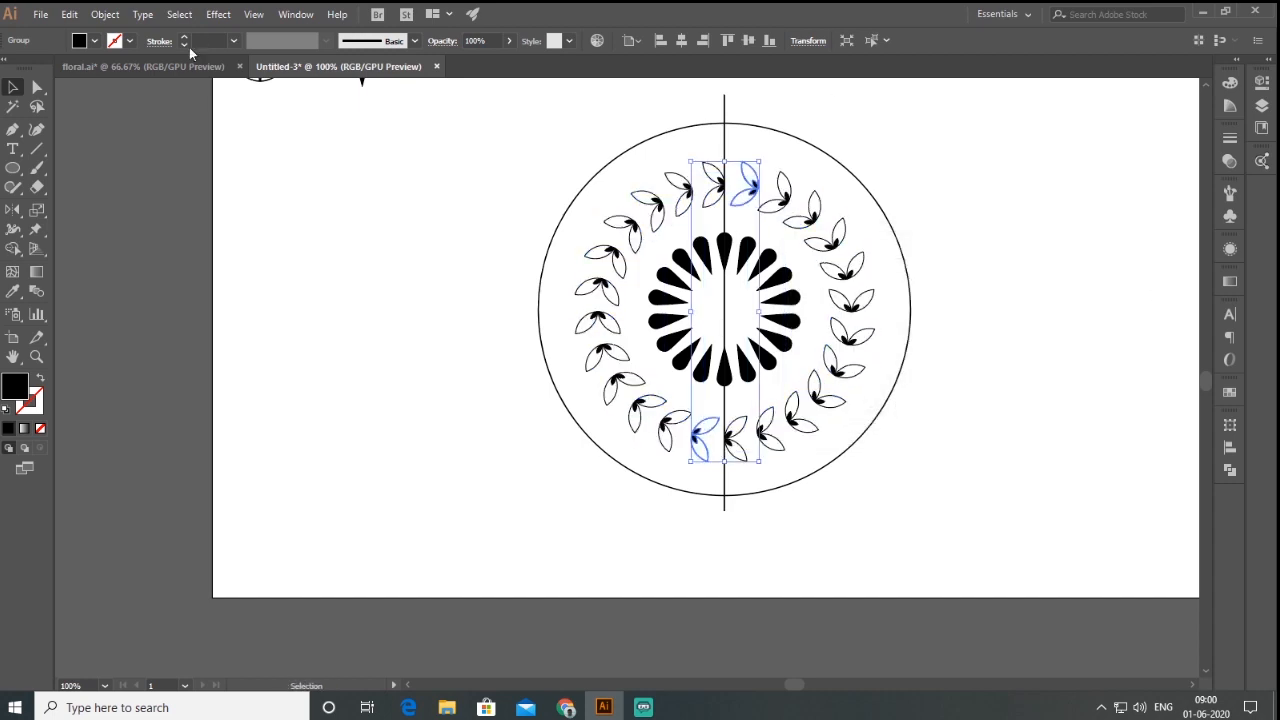
pyautogui.click(337, 289)
# Duplicate the plain leaf pair beside the large circle and group the copy's two leaves.
pyautogui.press('space')
pyautogui.moveTo(715, 180); pyautogui.dragTo(716, 256)
pyautogui.click(283, 147)
pyautogui.click(244, 192)
pyautogui.moveTo(232, 186); pyautogui.dragTo(292, 125)
pyautogui.press('a')
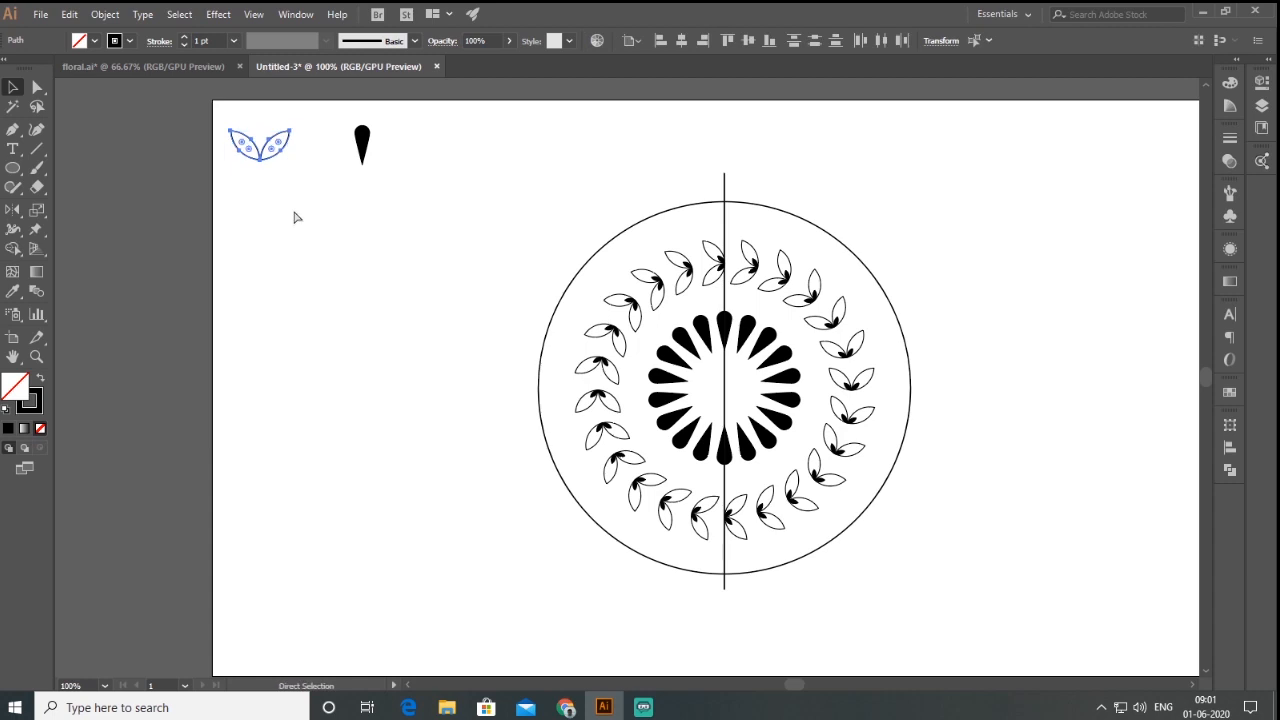
pyautogui.hotkey('ctrl', 'v')
pyautogui.rightClick(503, 339)
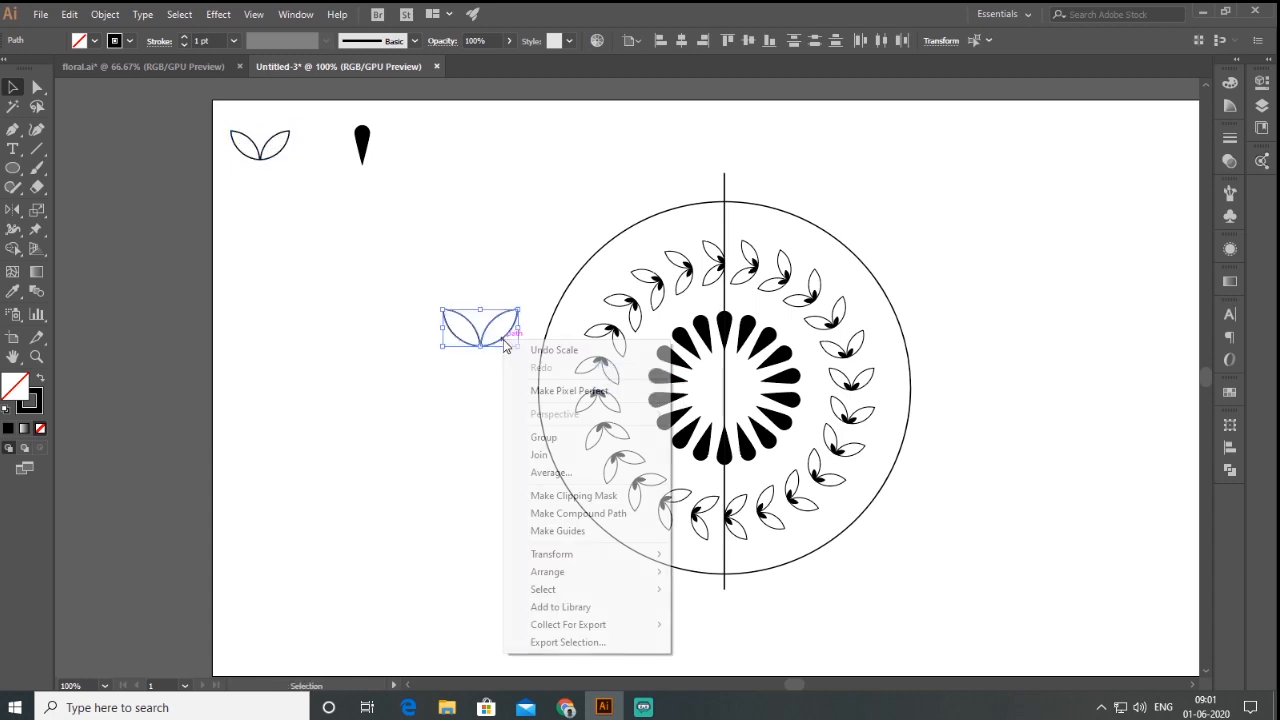
pyautogui.click(550, 437)
# Rotate the plain leaf-pair copy to point left and align its tip where the large circle's top meets the vertical line.
pyautogui.moveTo(521, 303); pyautogui.dragTo(420, 270)
pyautogui.moveTo(492, 350); pyautogui.dragTo(716, 230)
pyautogui.scroll(6, 720, 206)
pyautogui.scroll(-5, 744, 258)
pyautogui.moveTo(700, 308); pyautogui.dragTo(707, 293)
pyautogui.scroll(1, 760, 255)
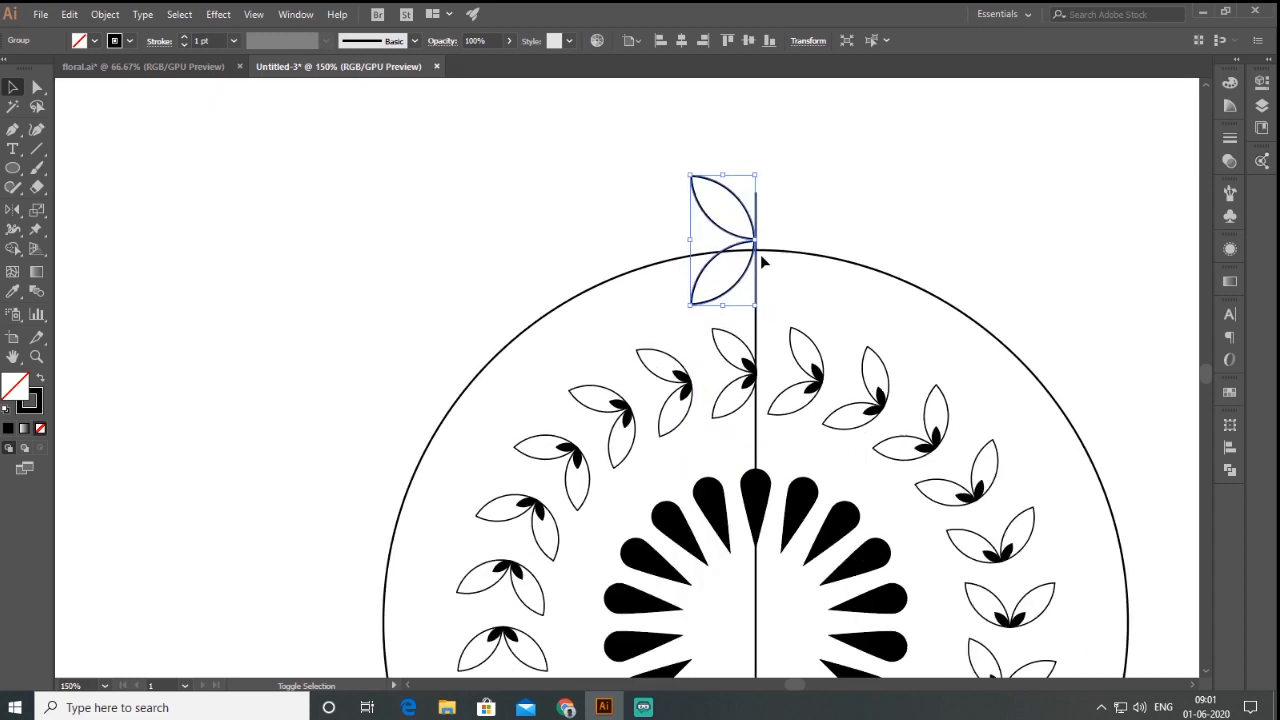
pyautogui.scroll(4, 760, 258)
pyautogui.moveTo(734, 216); pyautogui.dragTo(738, 231)
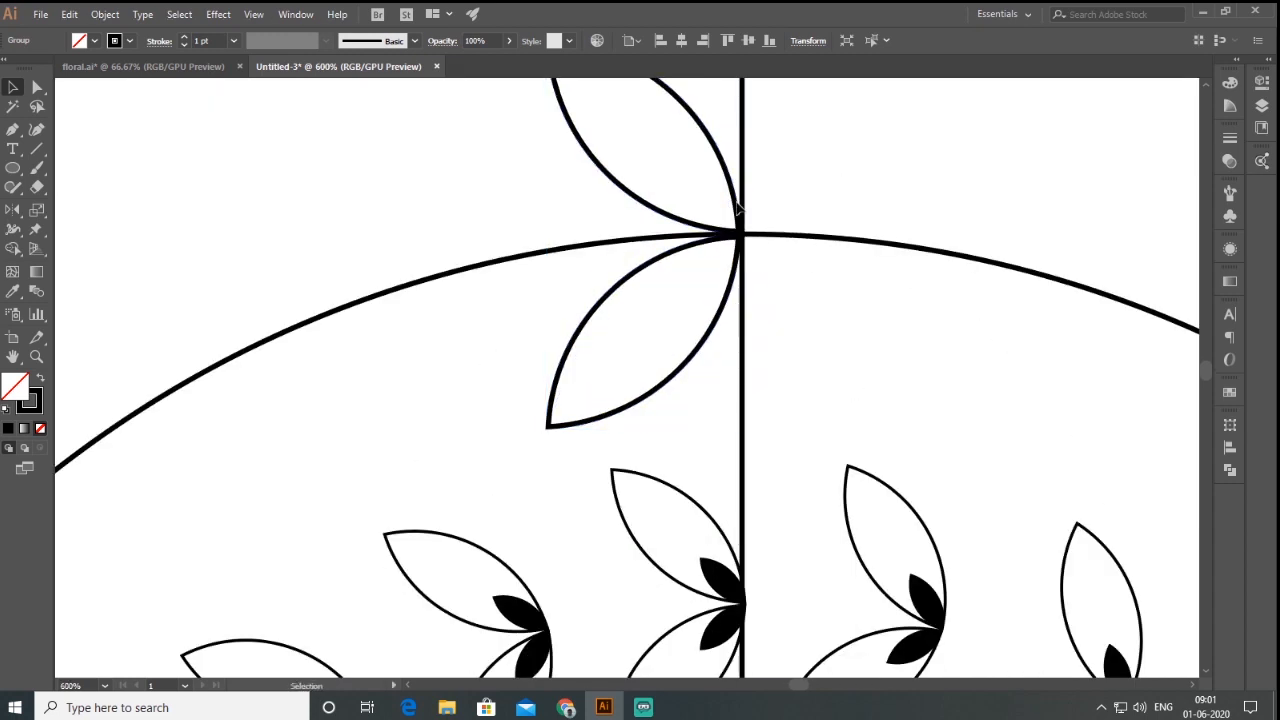
pyautogui.hotkey('ctrl', '1')
pyautogui.click(834, 201)
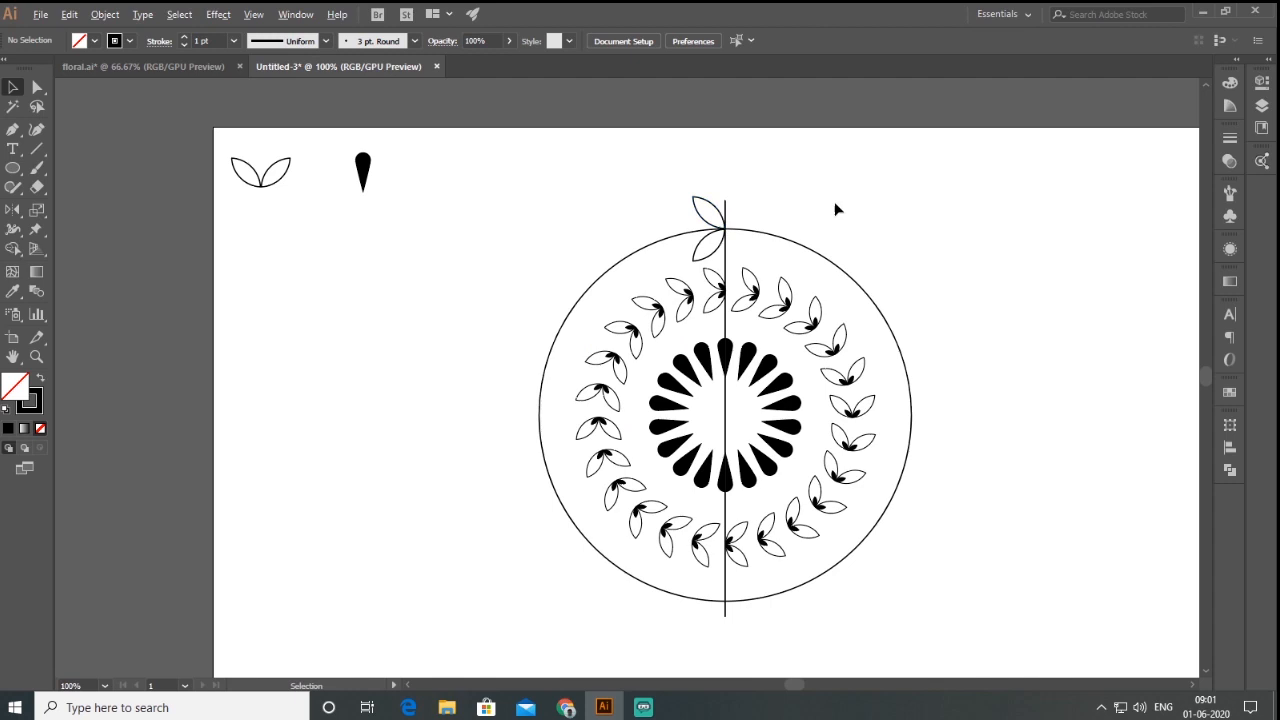
# Create a copy of the plain leaf pair rotated by 10° around the large circle's centre.
pyautogui.click(713, 230)
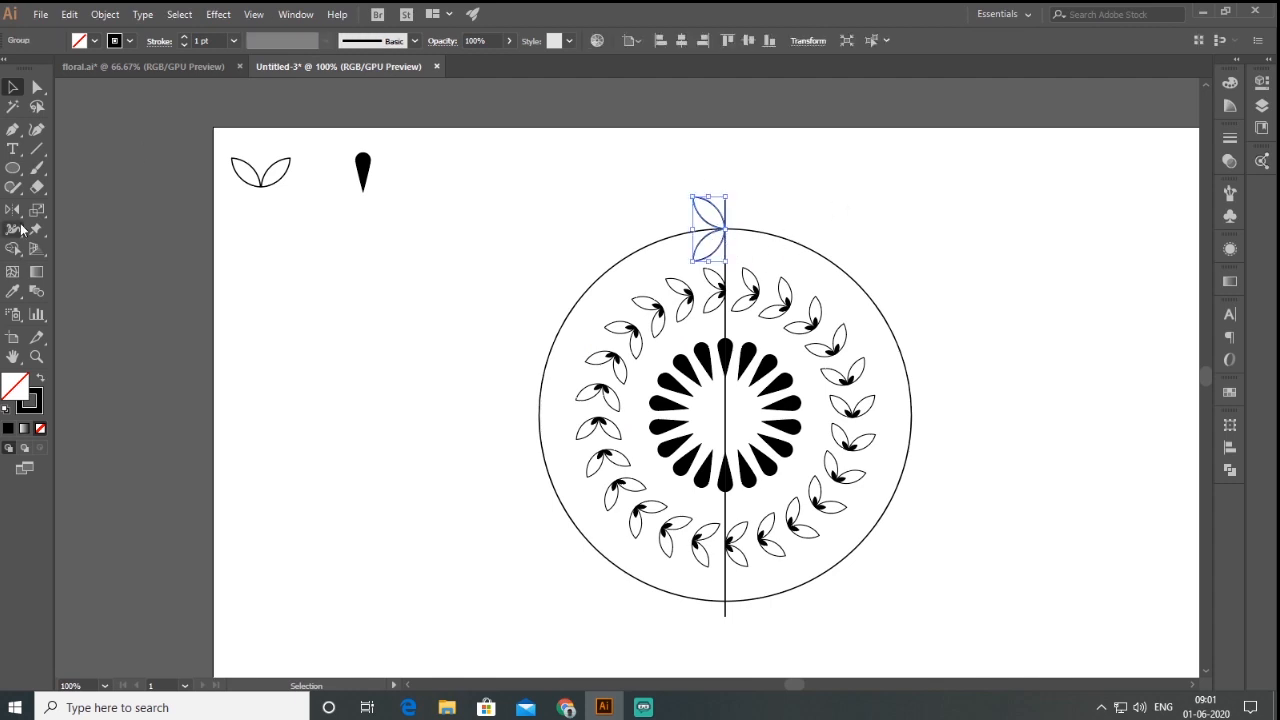
pyautogui.click(15, 211)
pyautogui.click(72, 211)
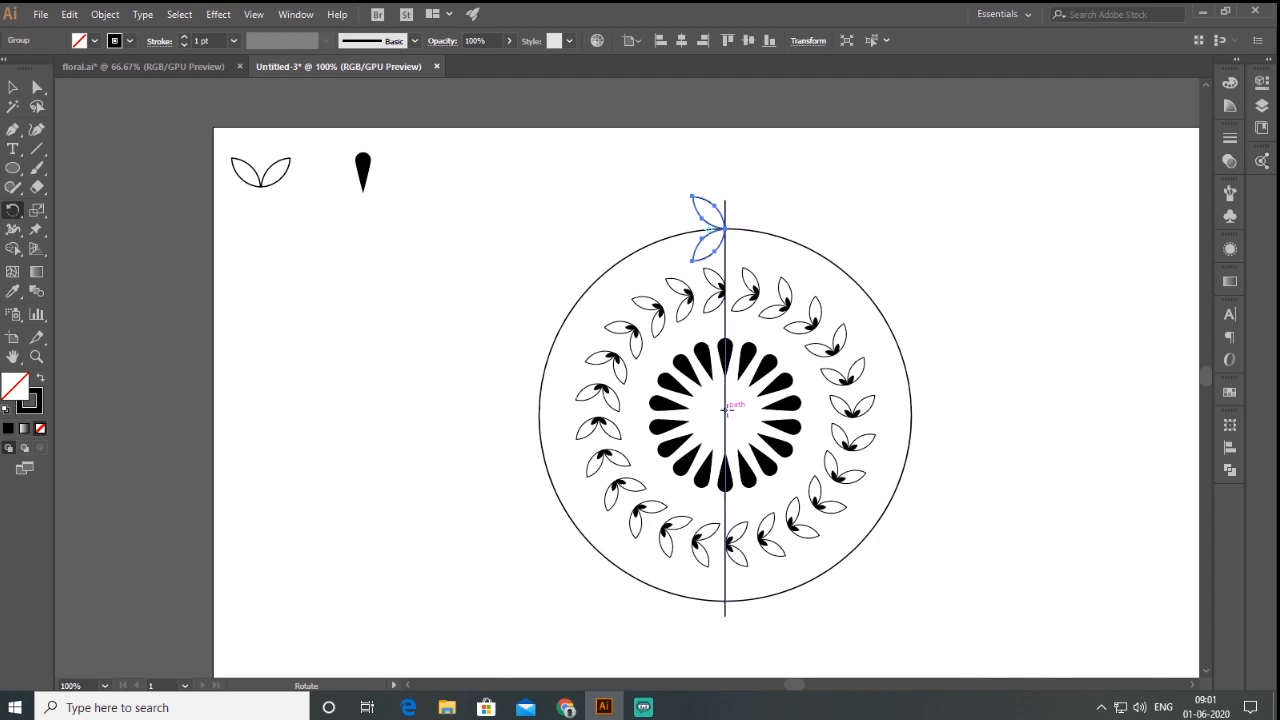
pyautogui.scroll(3, 727, 408)
pyautogui.keyDown('alt'); pyautogui.click(727, 410); pyautogui.keyUp('alt')
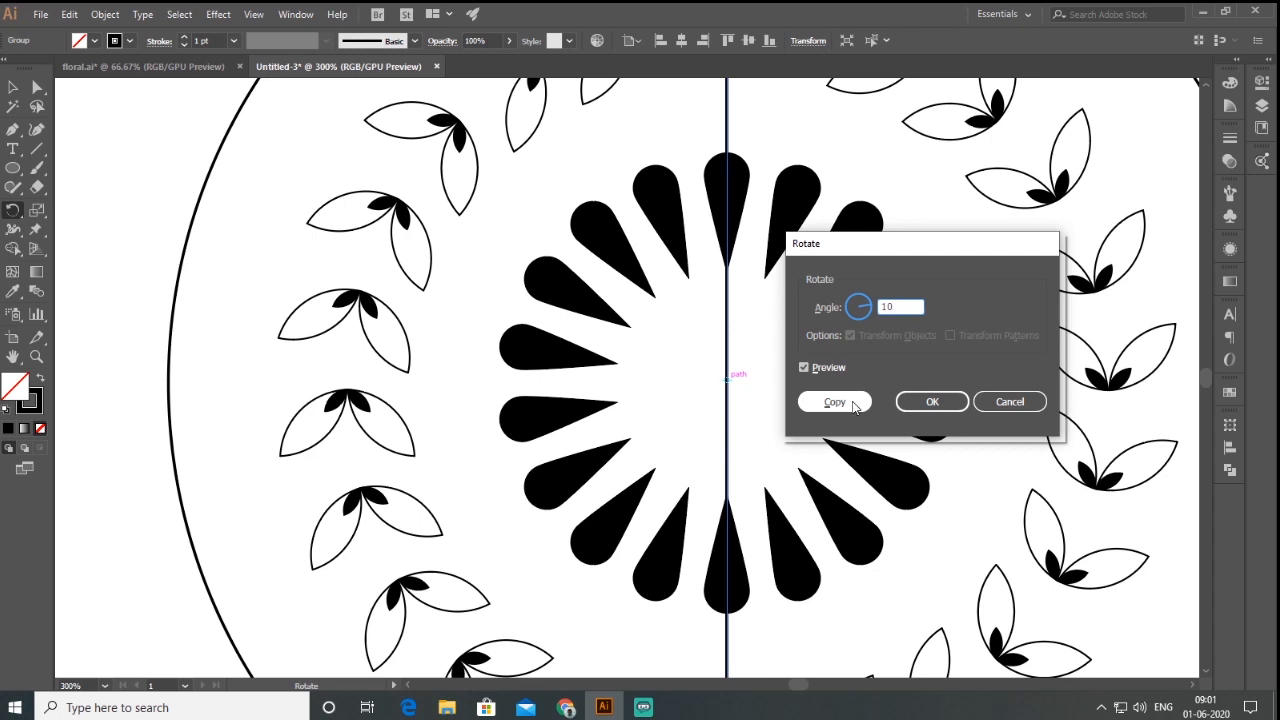
pyautogui.click(852, 403)
# Repeat the rotated leaf-pair copy until a complete wreath follows the large circle.
pyautogui.scroll(-3, 693, 369)
pyautogui.hotkey('ctrl', 'd')
pyautogui.hotkey('ctrl', 'd')
pyautogui.hotkey('ctrl', 'd')
pyautogui.hotkey('ctrl', 'd')
pyautogui.hotkey('ctrl', 'd')
pyautogui.hotkey('ctrl', 'd')
pyautogui.hotkey('ctrl', 'd')
pyautogui.hotkey('ctrl', 'd')
pyautogui.hotkey('ctrl', 'd')
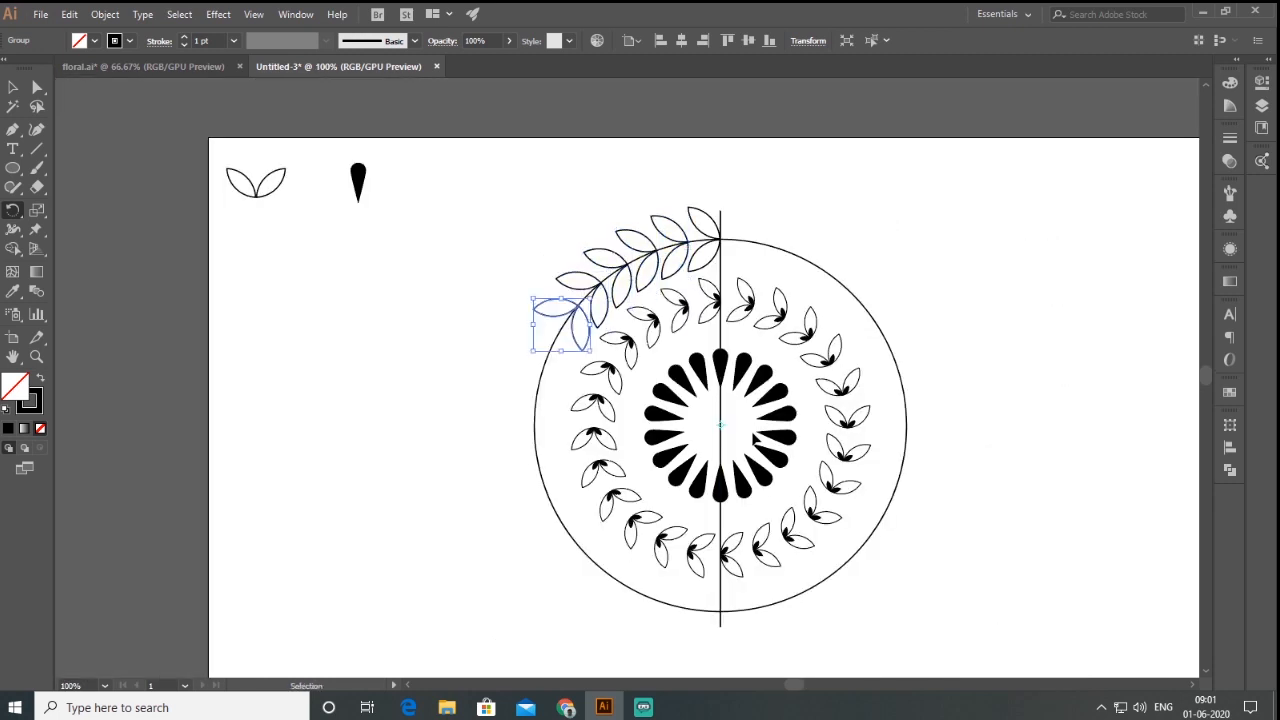
pyautogui.hotkey('ctrl', 'd')
pyautogui.hotkey('ctrl', 'd')
pyautogui.hotkey('ctrl', 'd')
pyautogui.hotkey('ctrl', 'd')
pyautogui.hotkey('ctrl', 'd')
pyautogui.hotkey('ctrl', 'd')
pyautogui.hotkey('ctrl', 'd')
pyautogui.hotkey('ctrl', 'd')
pyautogui.hotkey('ctrl', 'd')
pyautogui.hotkey('ctrl', 'd')
pyautogui.hotkey('ctrl', 'd')
pyautogui.hotkey('ctrl', 'd')
pyautogui.hotkey('ctrl', 'd')
pyautogui.hotkey('ctrl', 'd')
pyautogui.hotkey('ctrl', 'd')
pyautogui.hotkey('ctrl', 'd')
pyautogui.hotkey('ctrl', 'd')
pyautogui.hotkey('ctrl', 'd')
pyautogui.hotkey('ctrl', 'd')
pyautogui.hotkey('ctrl', 'd')
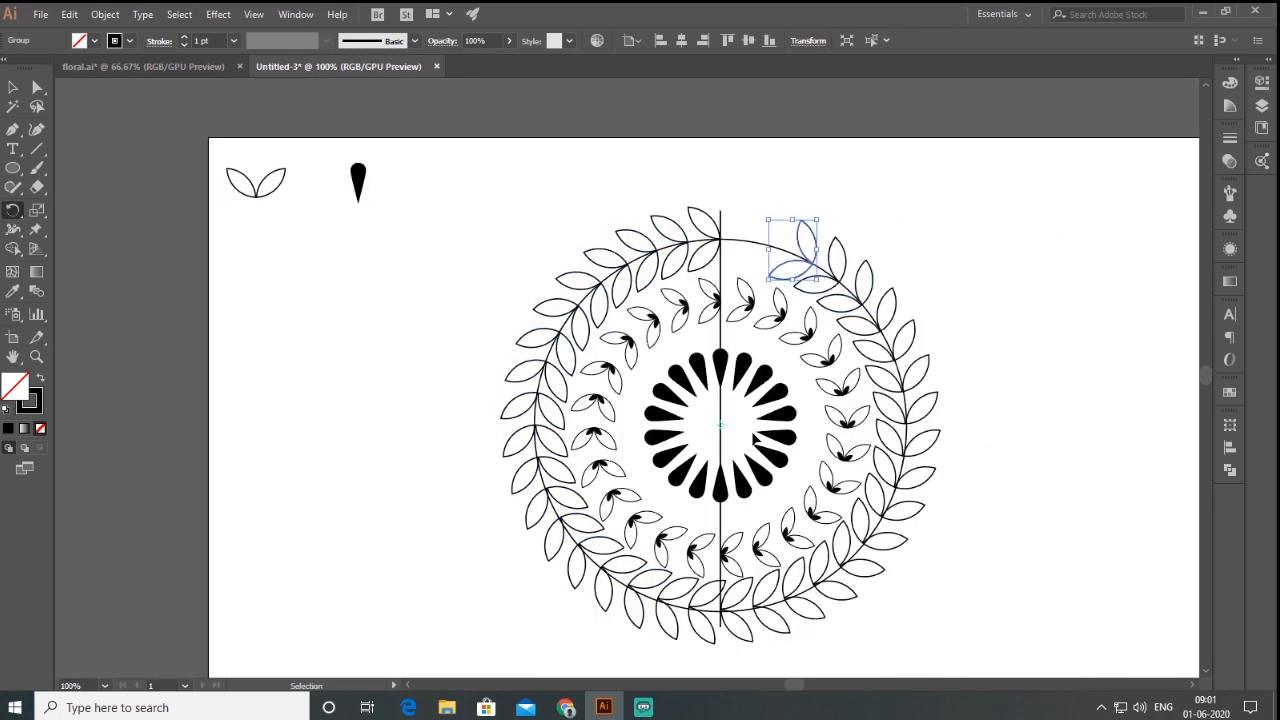
pyautogui.hotkey('ctrl', 'd')
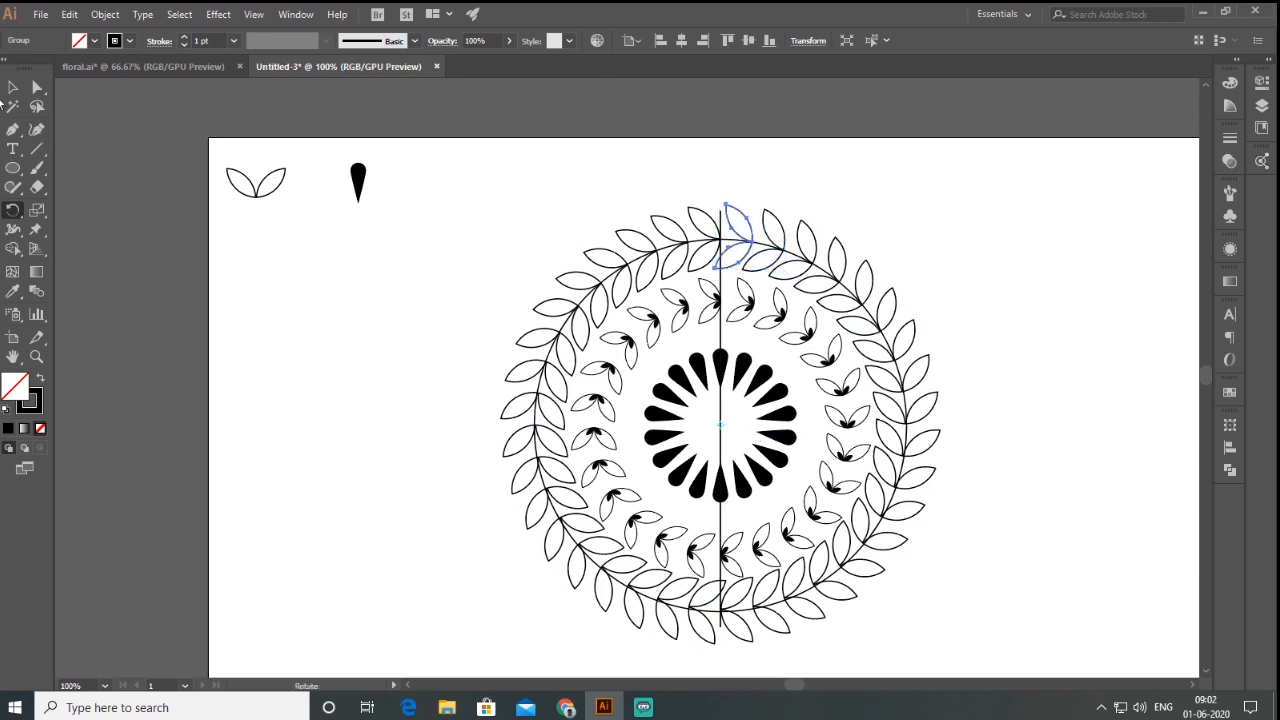
# Delete the vertical guide line running through the centre of the rings.
pyautogui.click(13, 88)
pyautogui.click(661, 364)
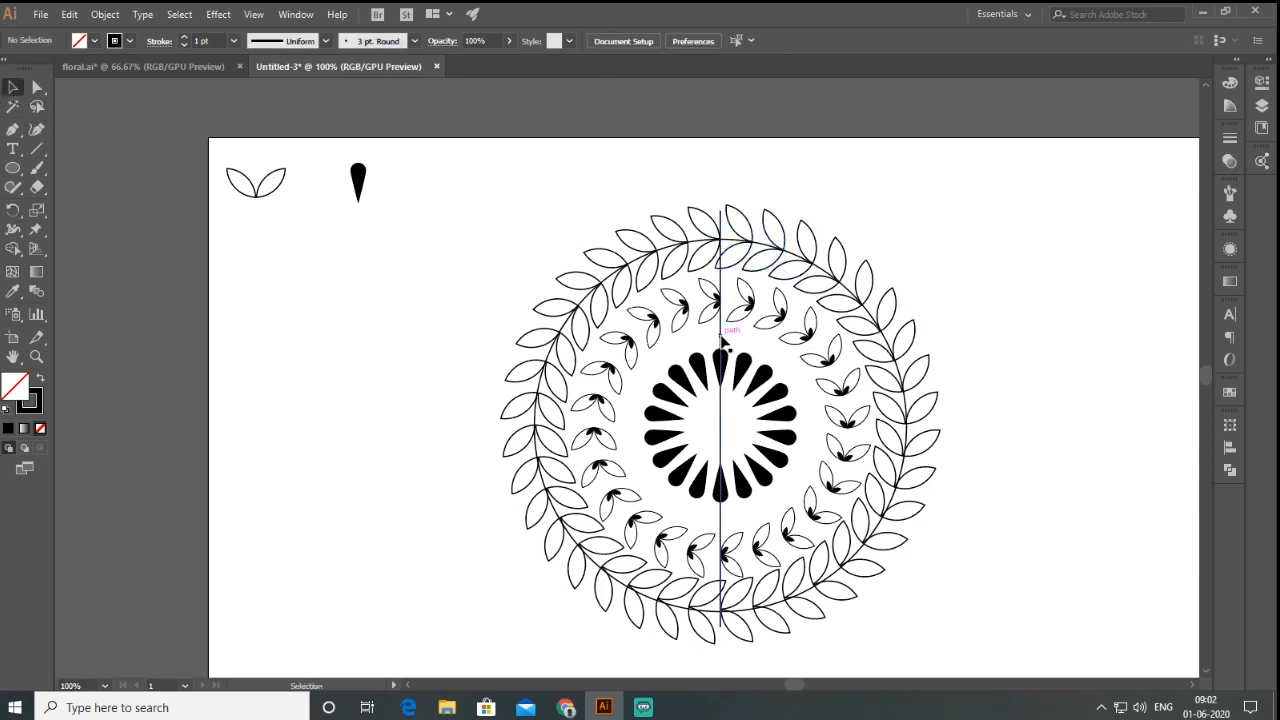
pyautogui.moveTo(841, 361); pyautogui.dragTo(838, 358)
pyautogui.press('Delete')
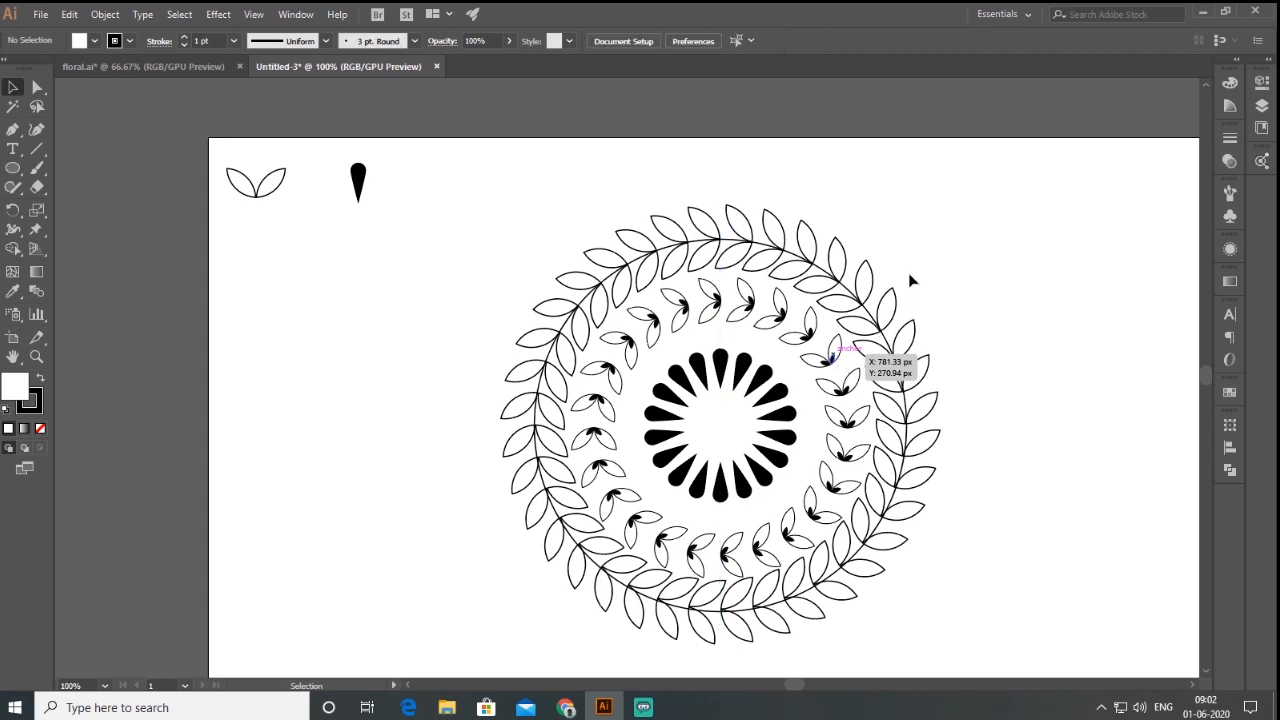
# Examine the concentric leaf and teardrop rings close up and as a whole.
pyautogui.scroll(-1, 686, 594)
pyautogui.hscroll(1, 686, 594)
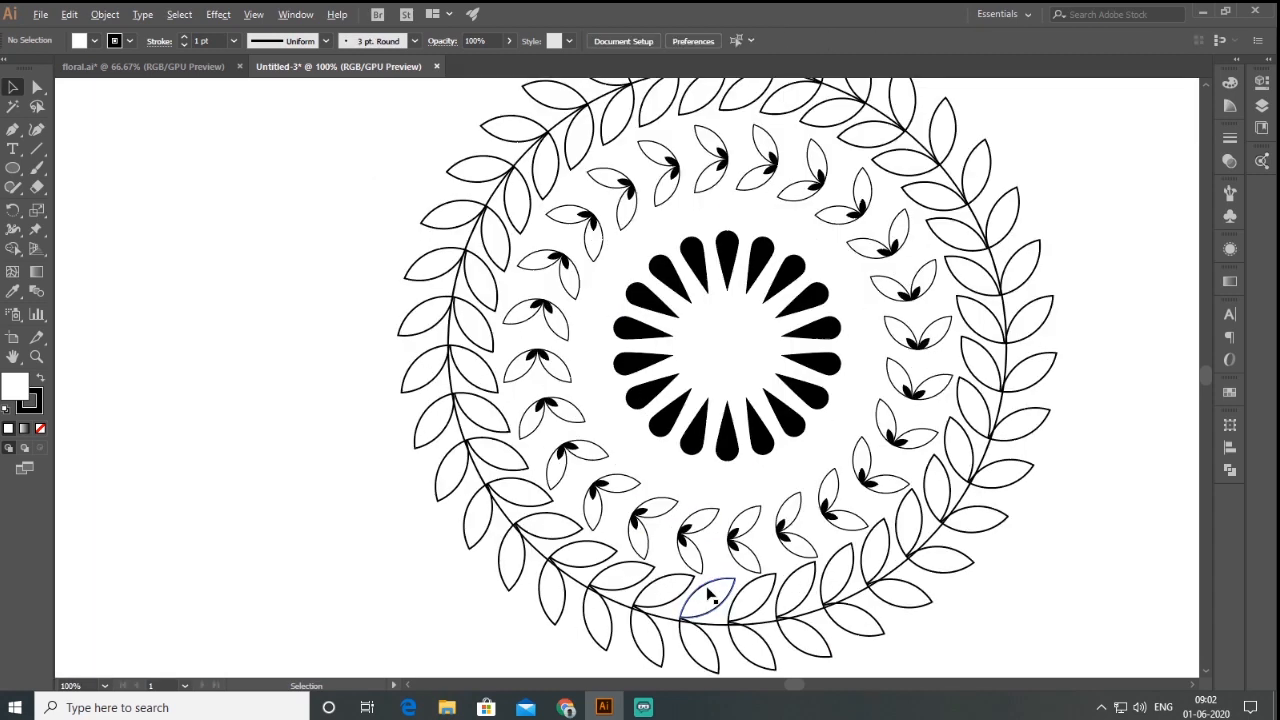
pyautogui.scroll(1, 672, 535)
pyautogui.scroll(-1, 672, 535)
pyautogui.moveTo(926, 414); pyautogui.dragTo(897, 388)
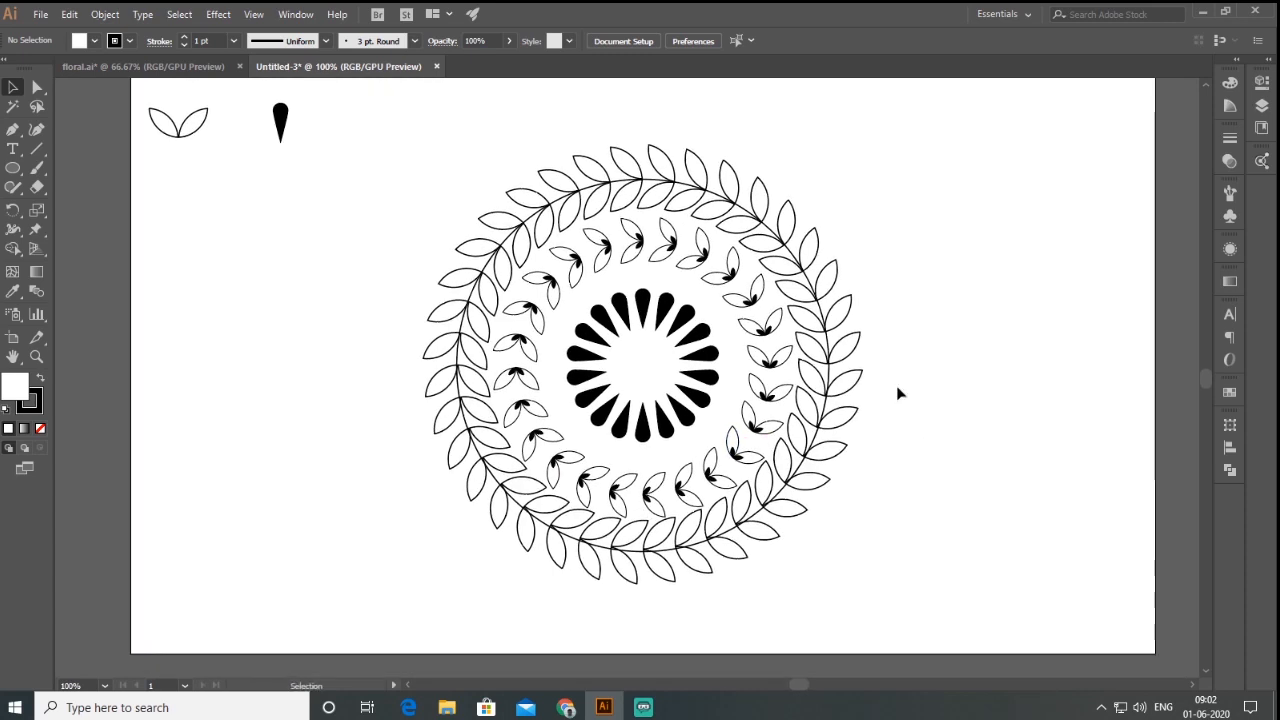
pyautogui.scroll(1, 638, 526)
pyautogui.moveTo(842, 310); pyautogui.dragTo(846, 390)
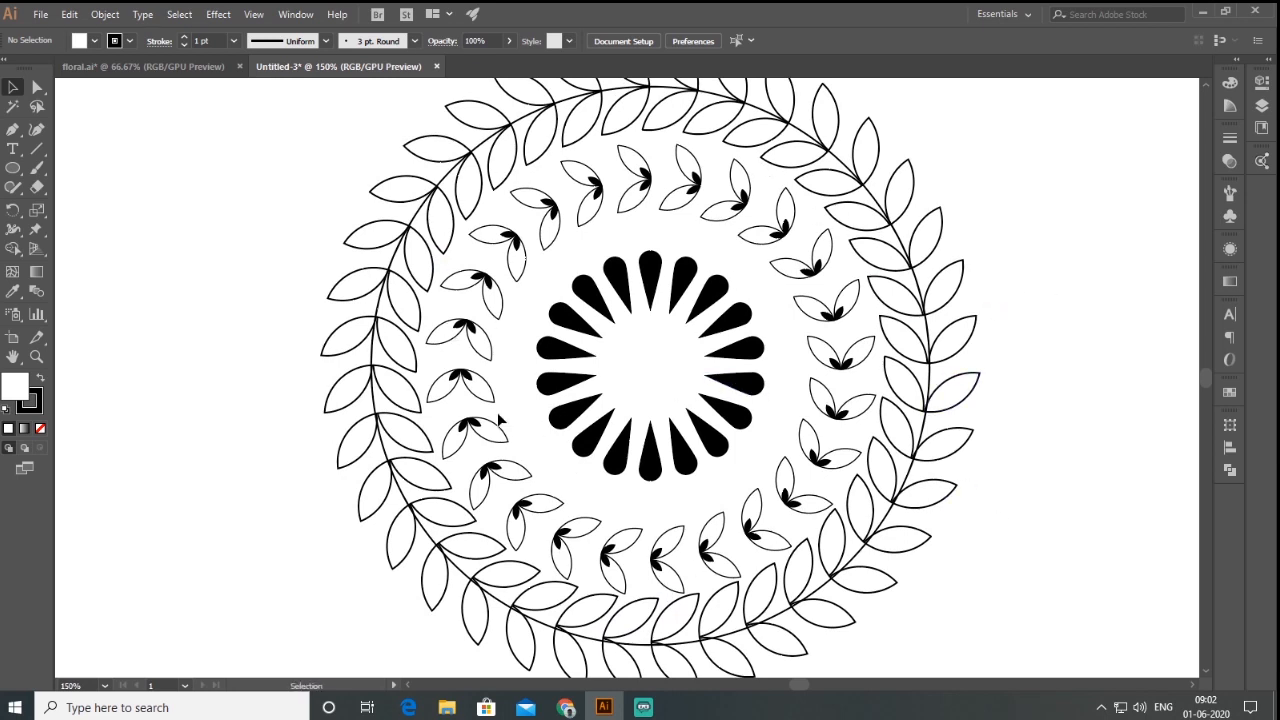
pyautogui.scroll(-1, 712, 370)
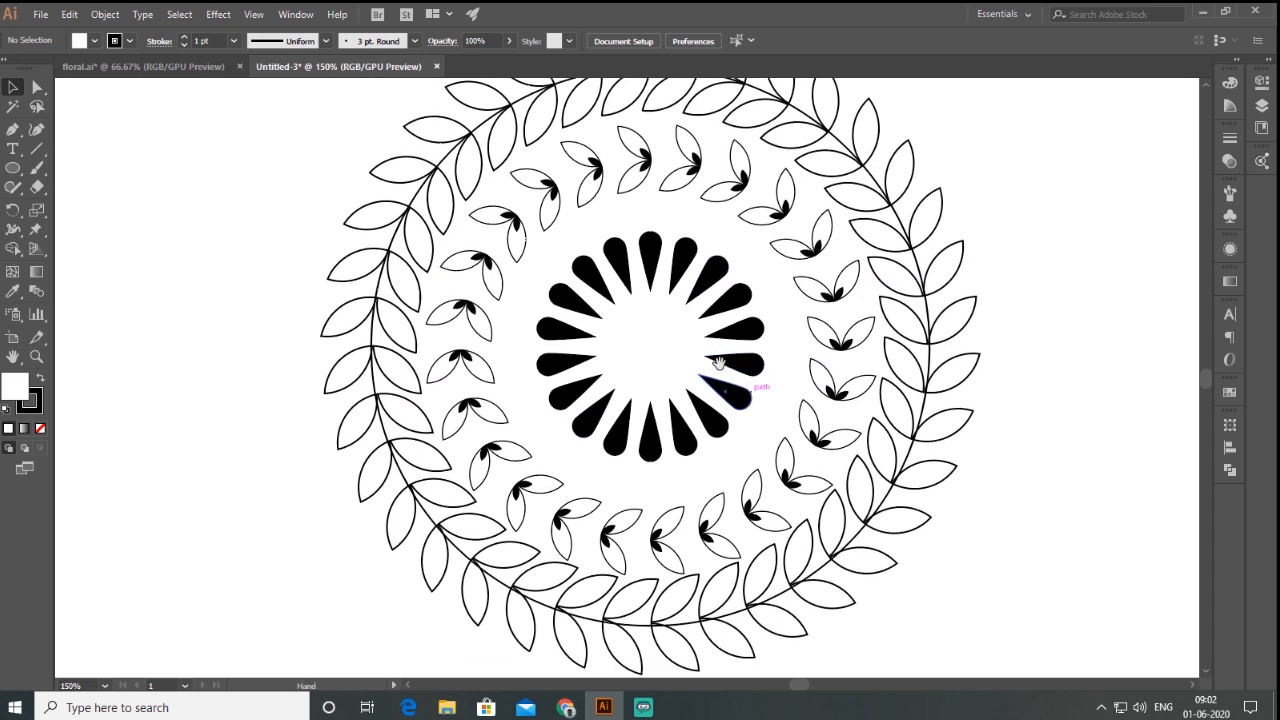
pyautogui.hotkey('ctrl', '-')
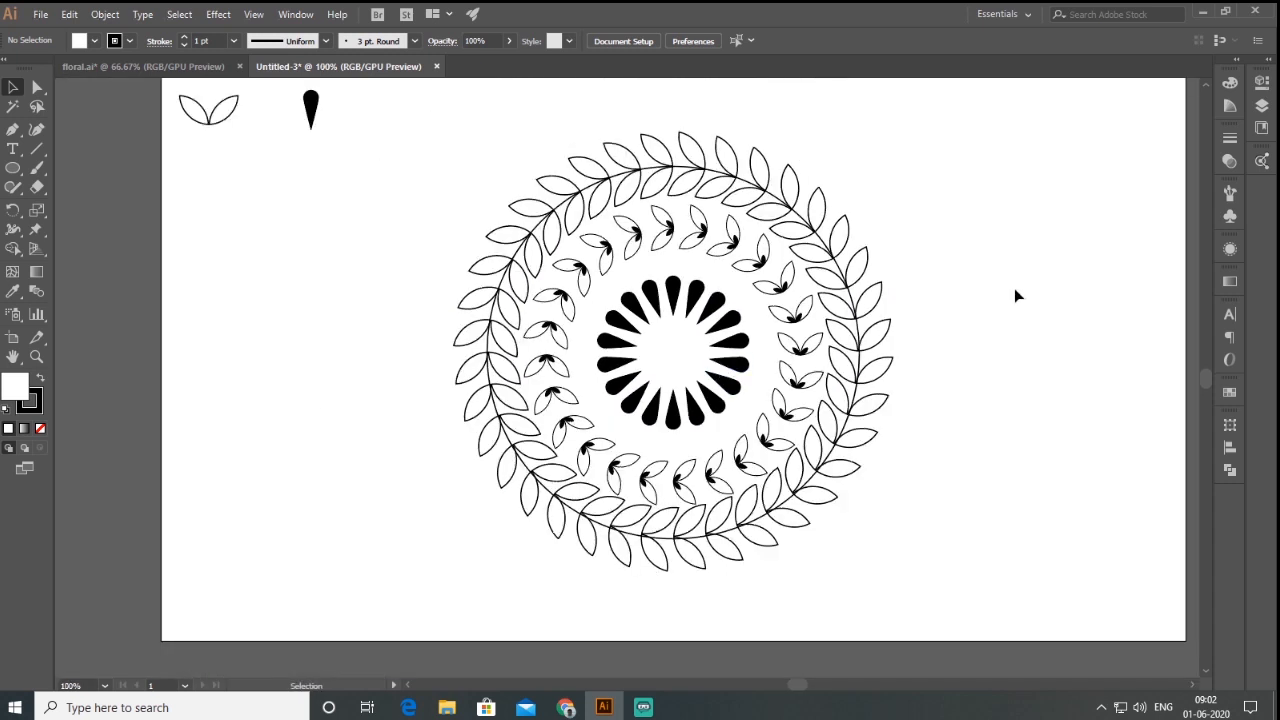
# Expand the appearance of the whole circular design and expand its strokes and fills into shapes.
pyautogui.moveTo(880, 300); pyautogui.dragTo(888, 350)
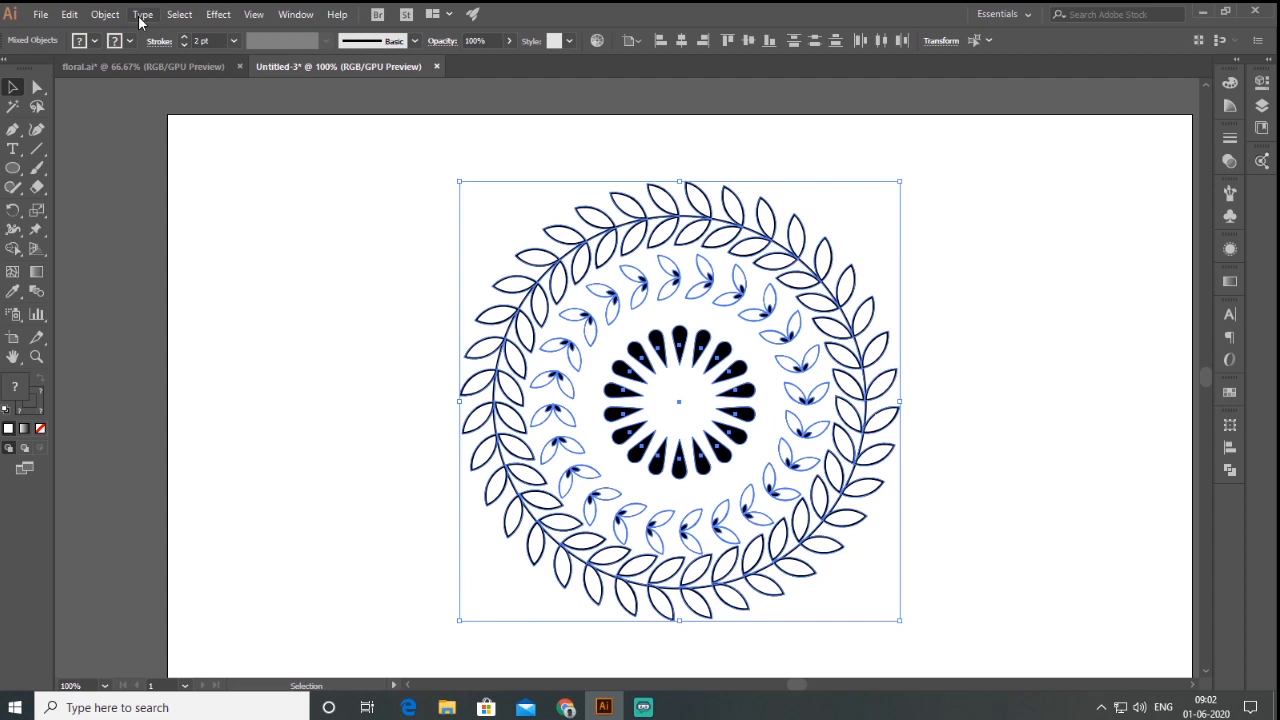
pyautogui.click(106, 15)
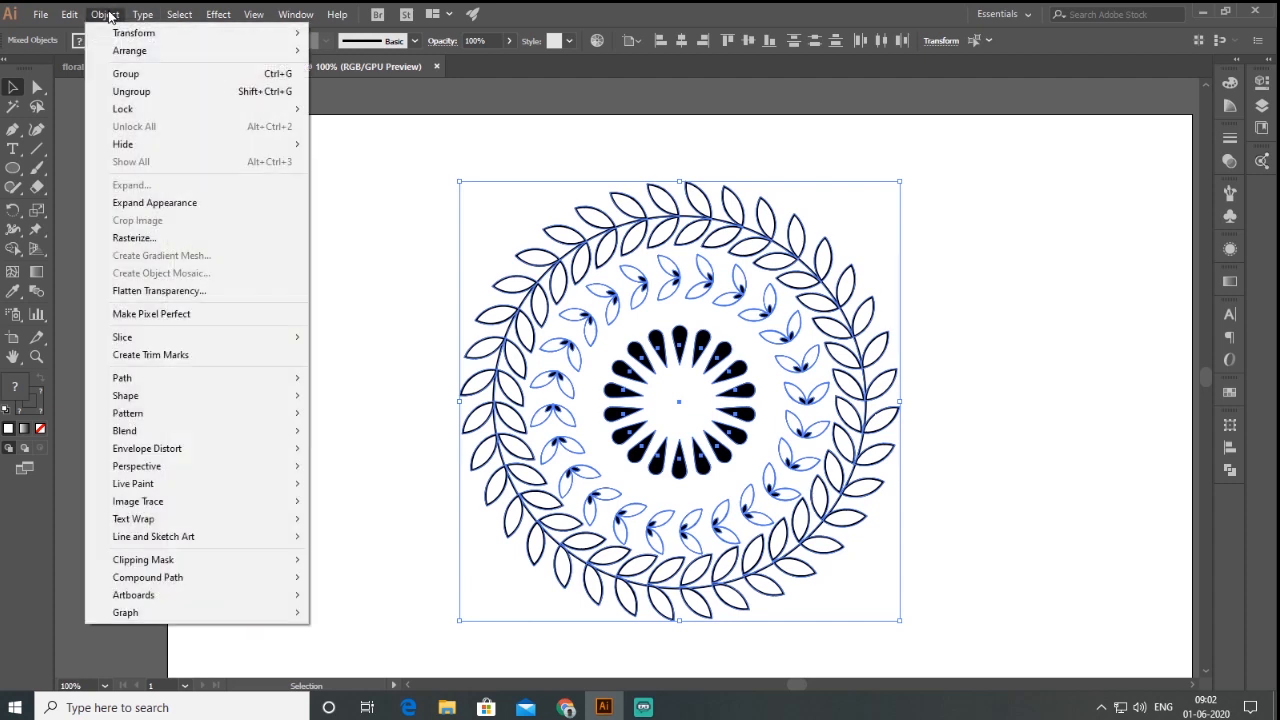
pyautogui.click(156, 208)
pyautogui.click(105, 14)
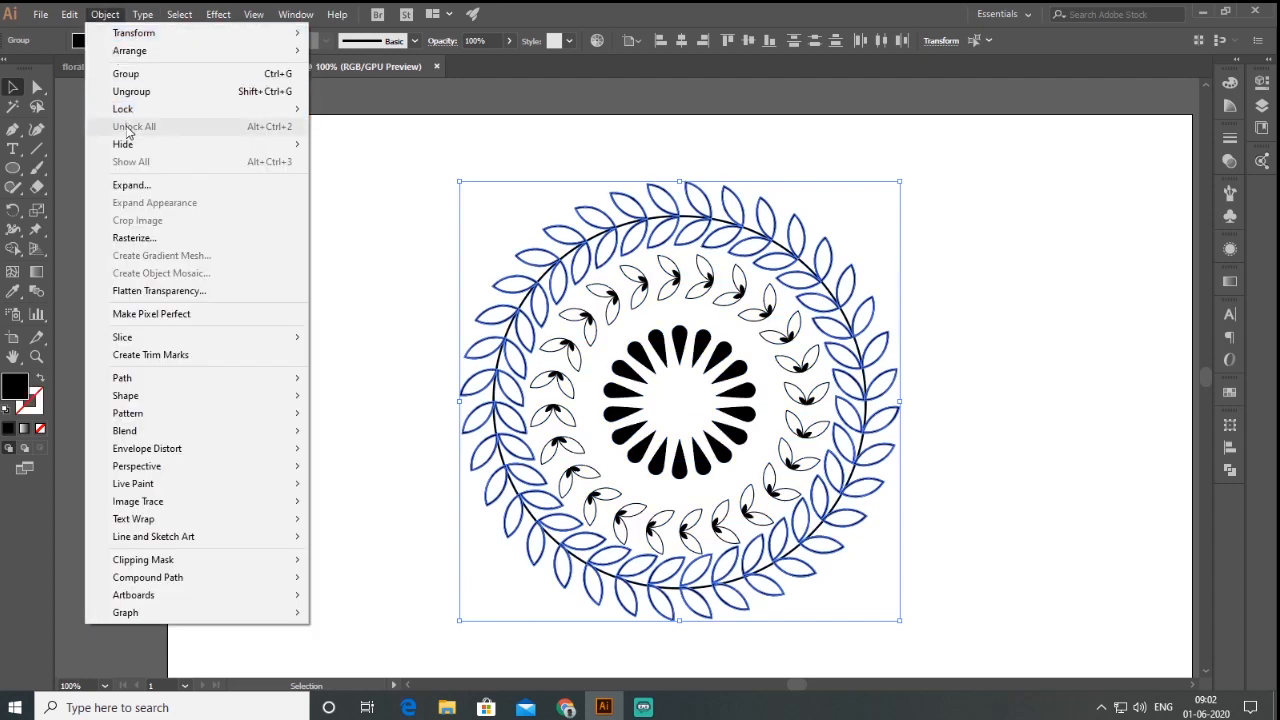
pyautogui.click(141, 187)
pyautogui.click(511, 345)
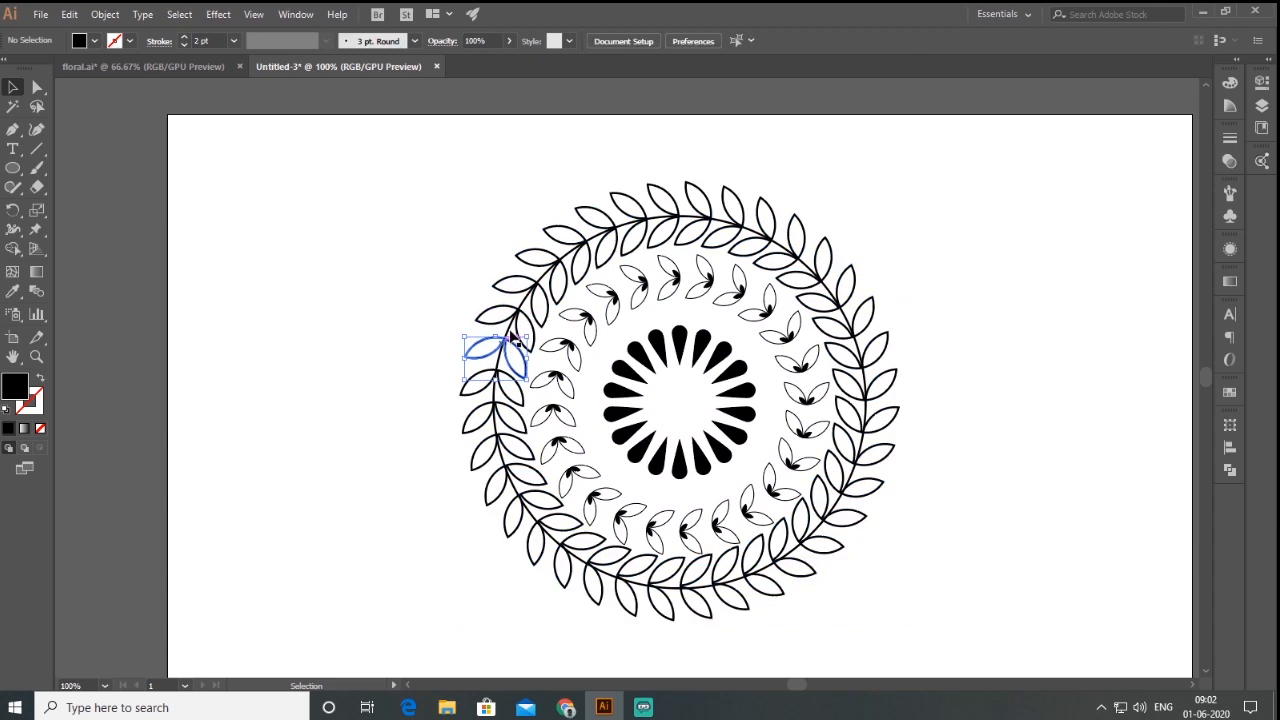
# Group all the expanded parts of the circular design into one object.
pyautogui.click(404, 323)
pyautogui.moveTo(416, 167); pyautogui.dragTo(1022, 636)
pyautogui.press('a')
pyautogui.hotkey('ctrl', 'g')
pyautogui.press('v')
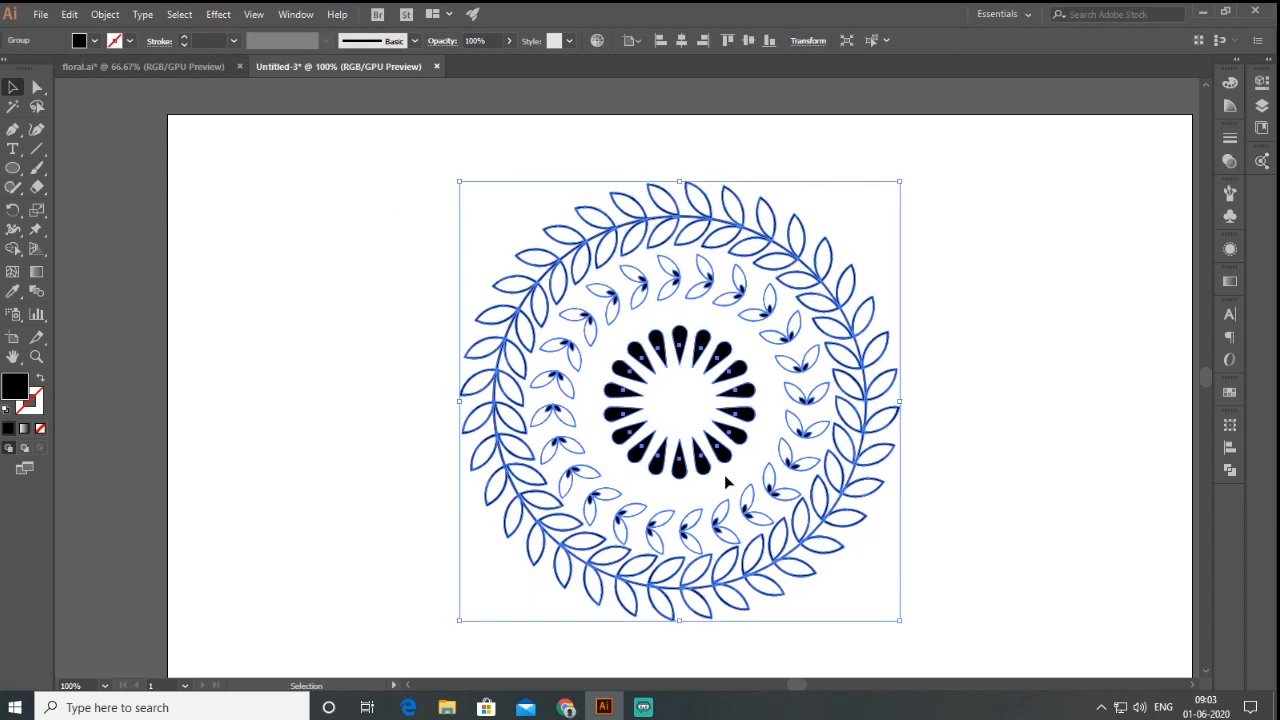
pyautogui.click(394, 364)
pyautogui.scroll(-1, 394, 364)
pyautogui.click(556, 375)
pyautogui.click(258, 295)
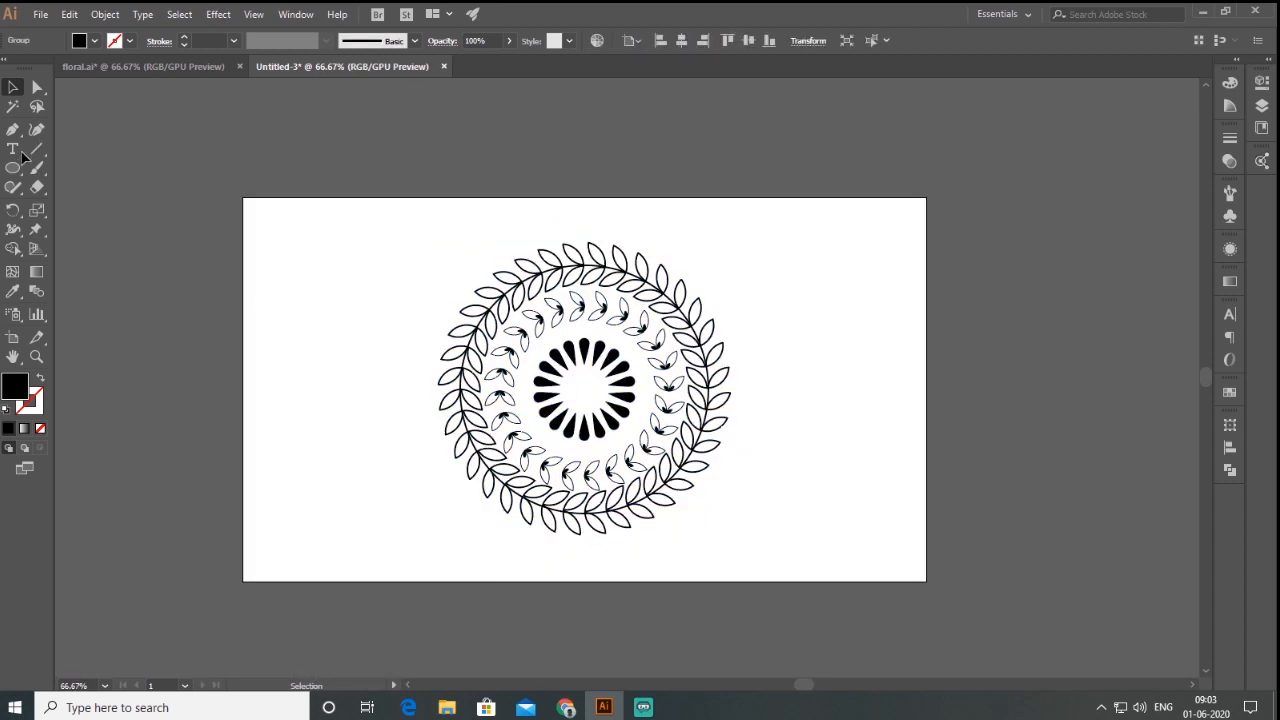
# Cover the artboard with a black rectangle and send it behind the circular design.
pyautogui.click(13, 168)
pyautogui.moveTo(13, 172); pyautogui.dragTo(42, 170)
pyautogui.moveTo(240, 196); pyautogui.dragTo(927, 581)
pyautogui.press('v')
pyautogui.rightClick(842, 350)
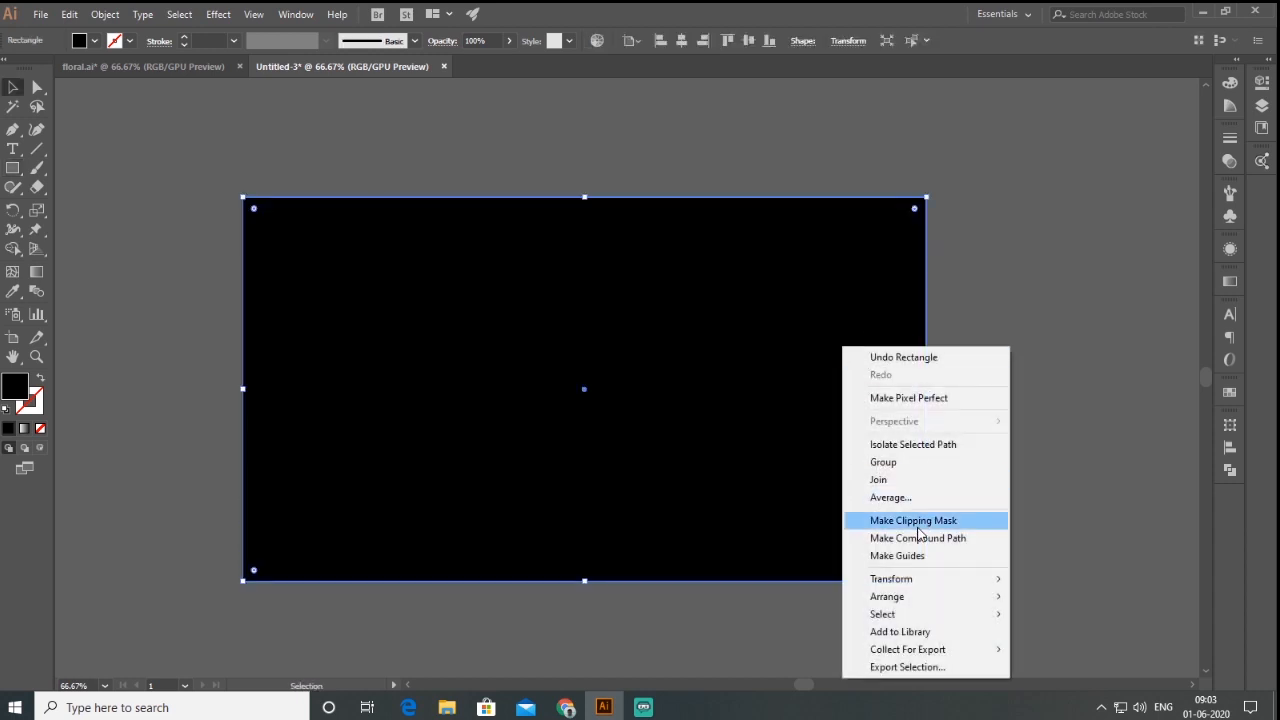
pyautogui.moveTo(938, 598)
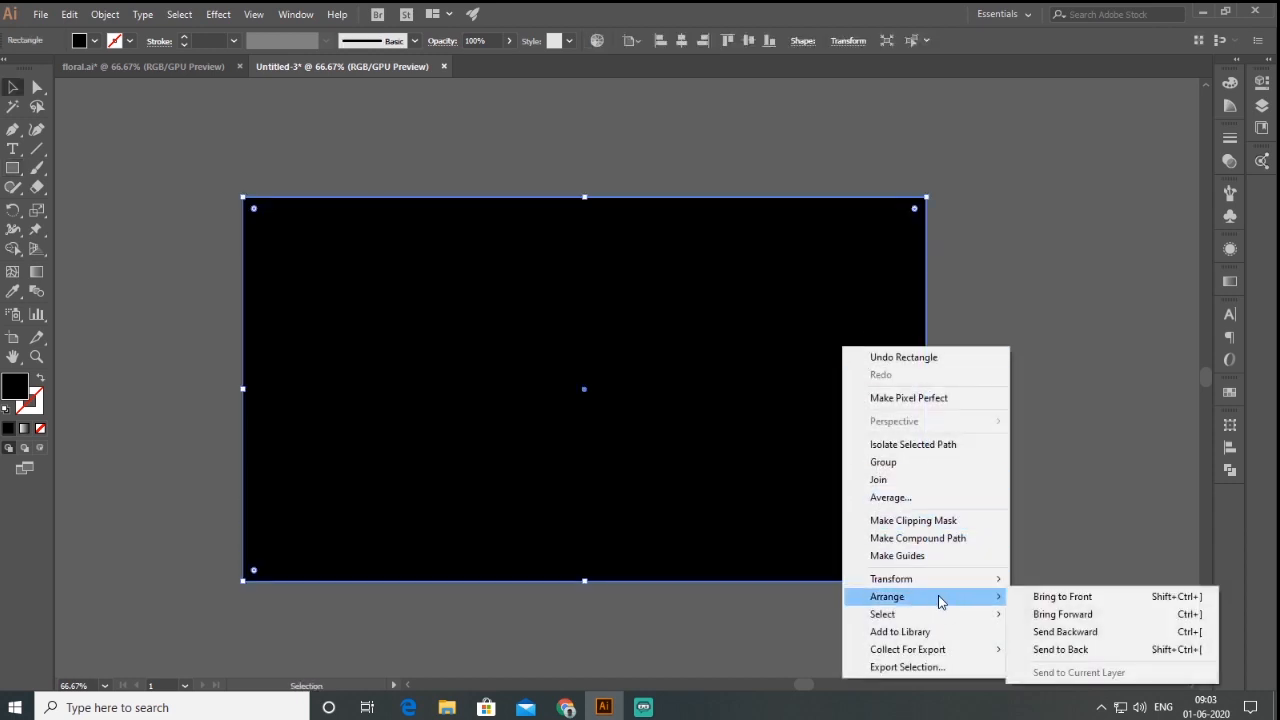
pyautogui.click(1086, 652)
# Give the circular design group a white fill and no stroke.
pyautogui.click(631, 386)
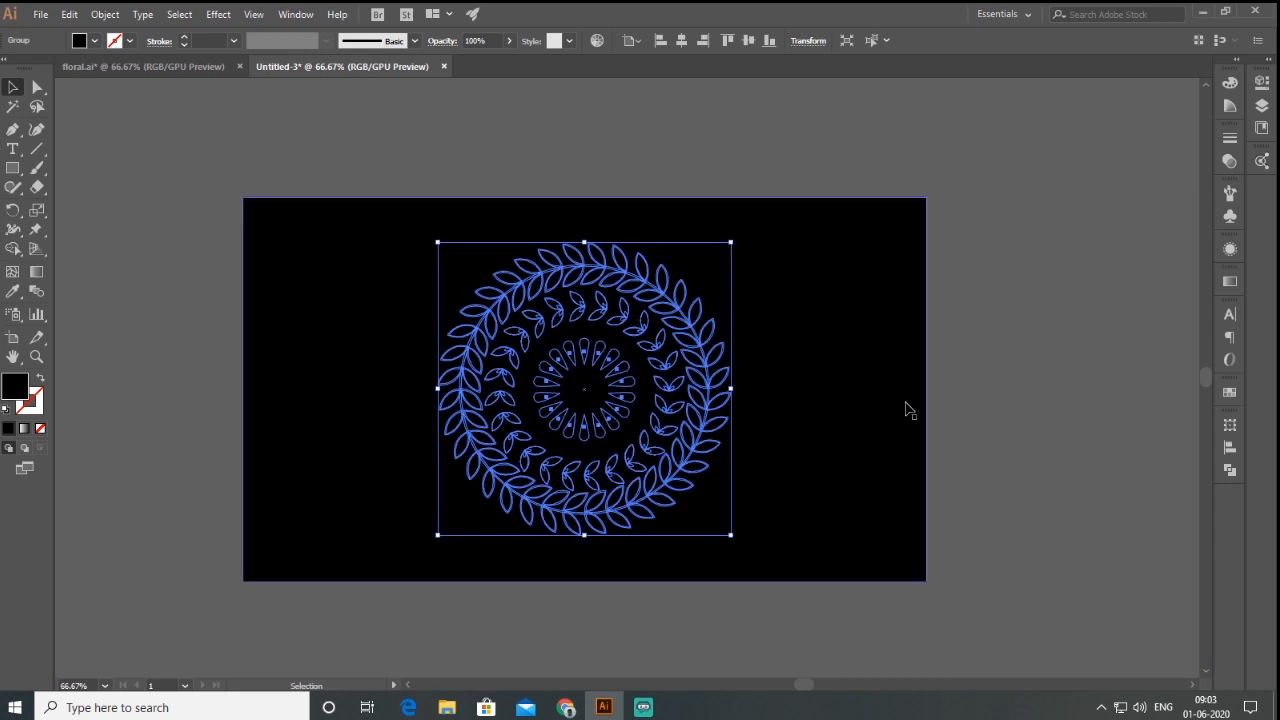
pyautogui.press('d')
pyautogui.click(38, 411)
pyautogui.click(40, 429)
pyautogui.click(112, 455)
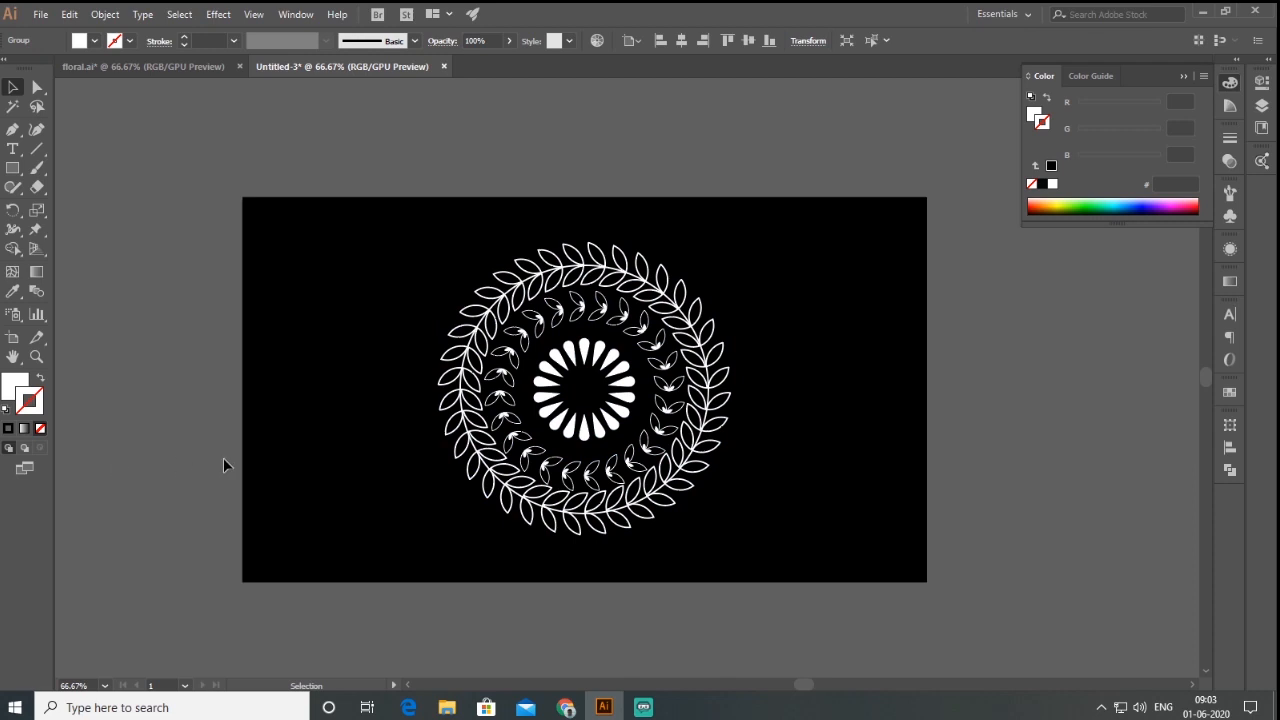
pyautogui.scroll(2, 223, 458)
pyautogui.scroll(-1, 254, 471)
pyautogui.scroll(-1, 649, 437)
pyautogui.scroll(1, 553, 453)
pyautogui.scroll(1, 560, 470)
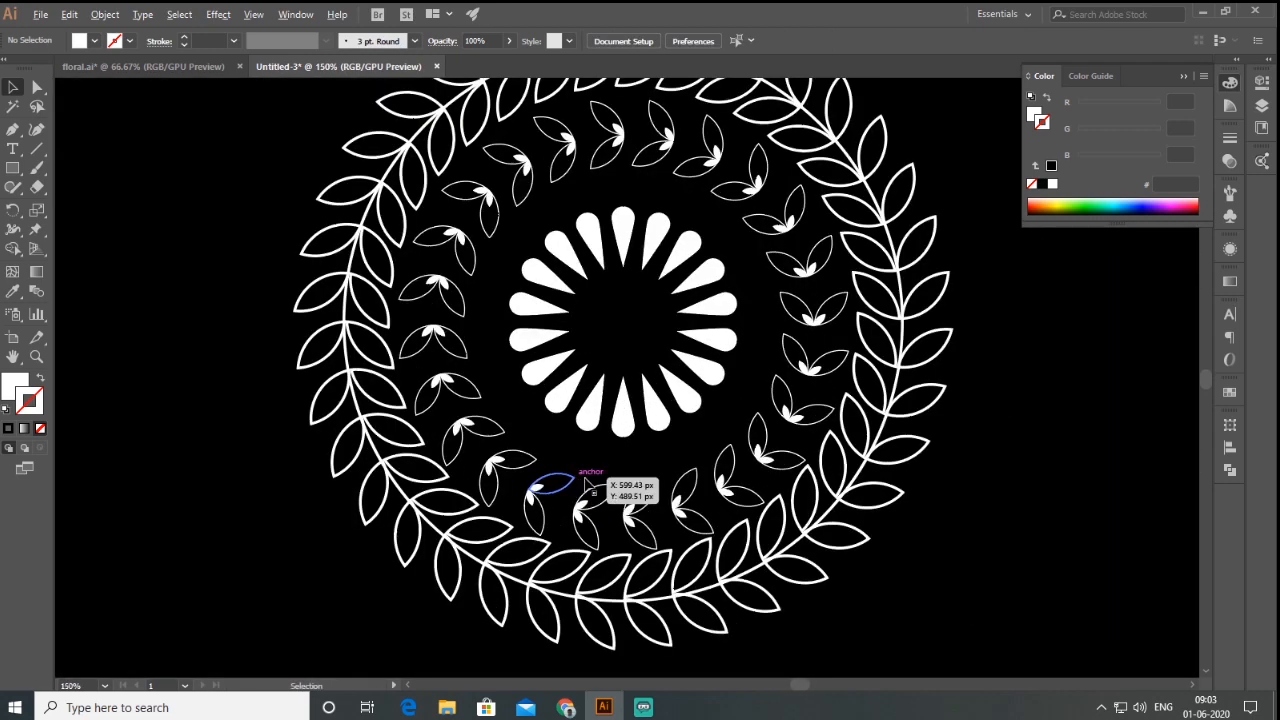
pyautogui.scroll(-1, 680, 496)
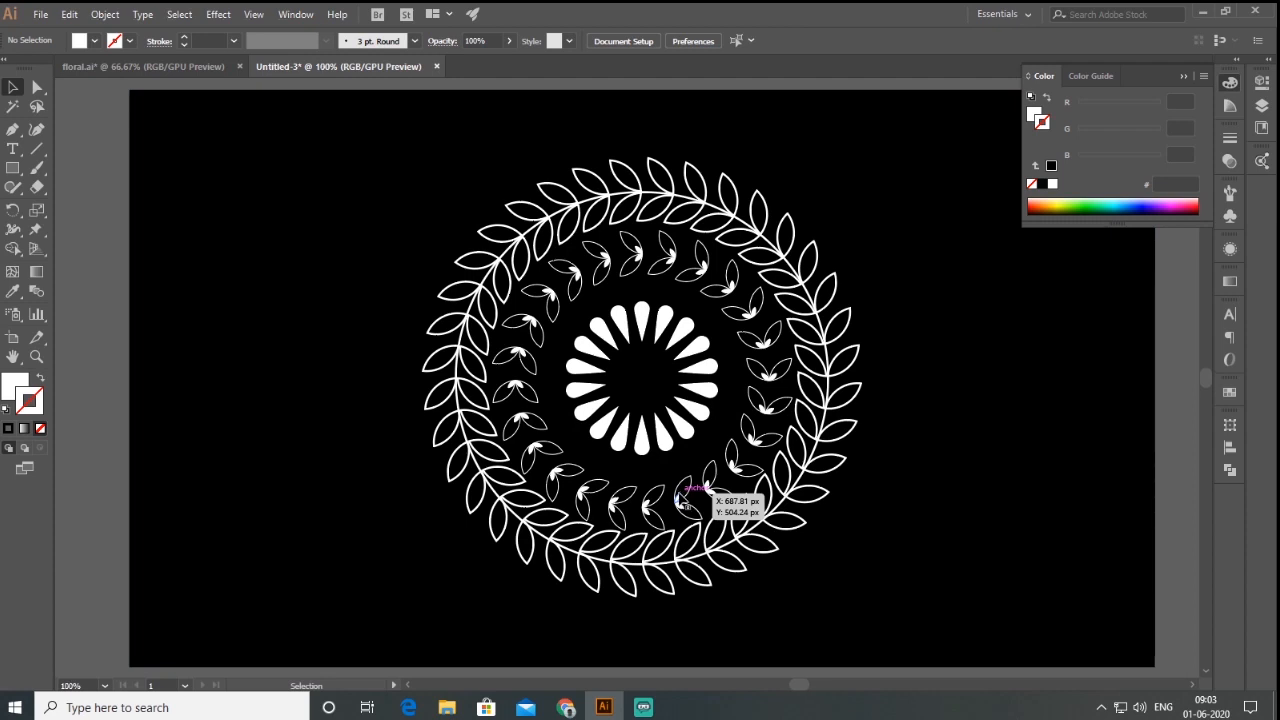
# Apply a linear gradient from pink to light orange to the background rectangle, without an intermediate colour stop.
pyautogui.click(258, 375)
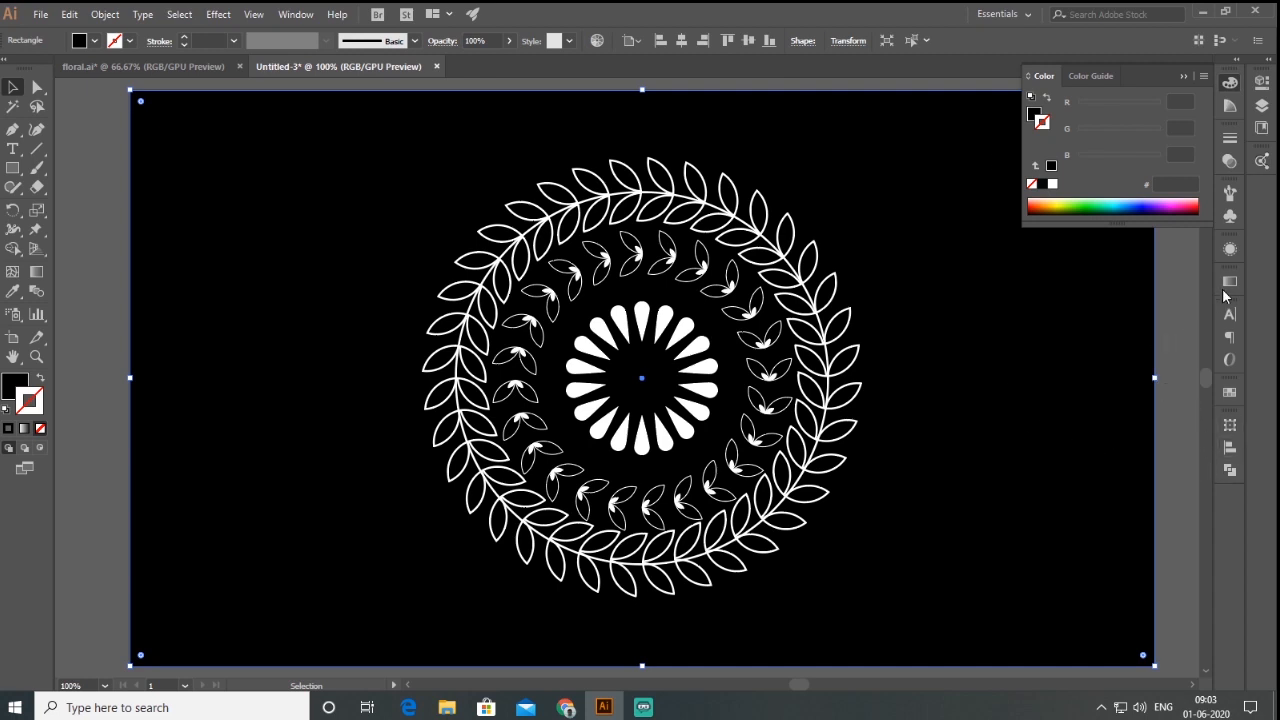
pyautogui.click(1229, 281)
pyautogui.click(1105, 390)
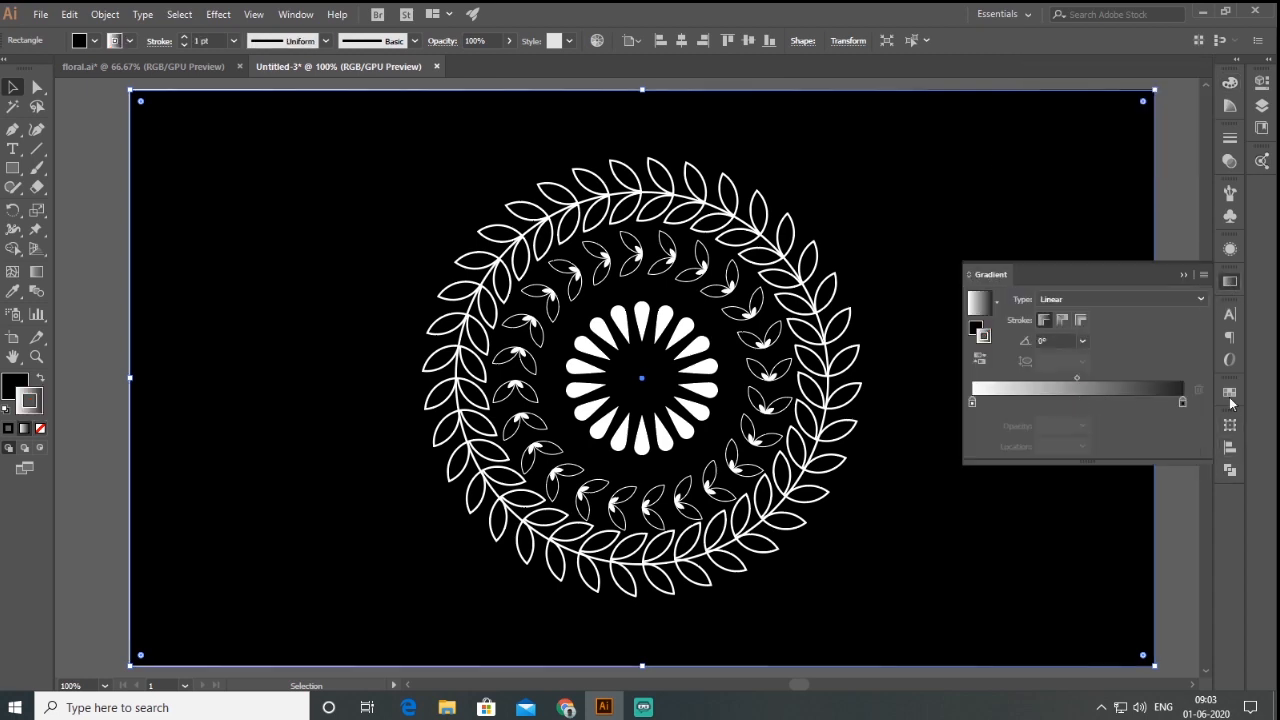
pyautogui.click(1183, 402)
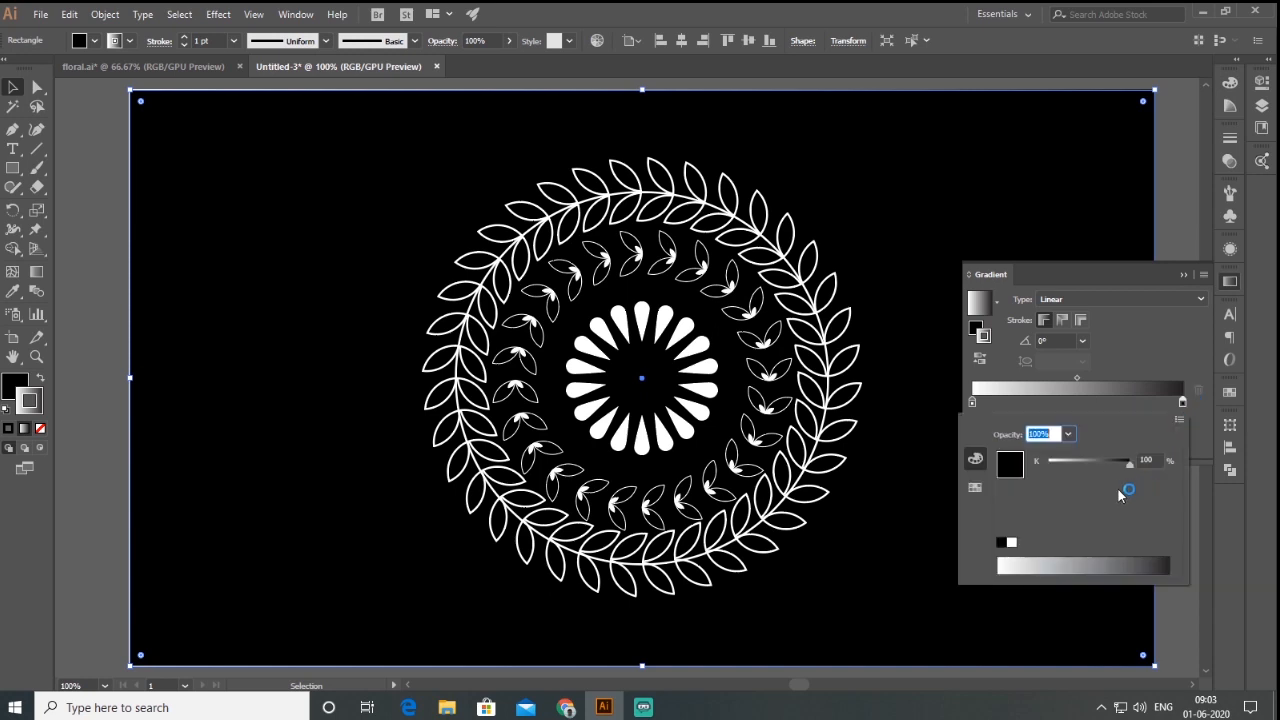
pyautogui.click(1180, 421)
pyautogui.click(1110, 441)
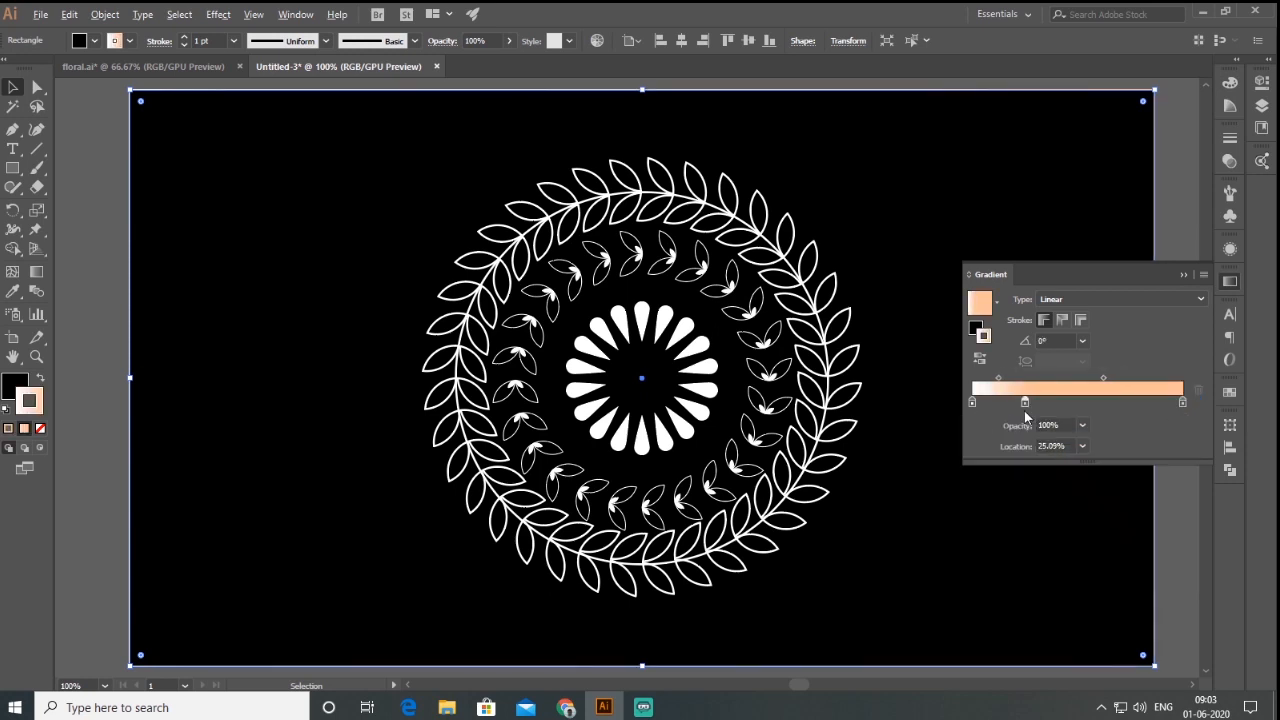
pyautogui.moveTo(1024, 408); pyautogui.dragTo(1008, 446)
pyautogui.doubleClick(972, 402)
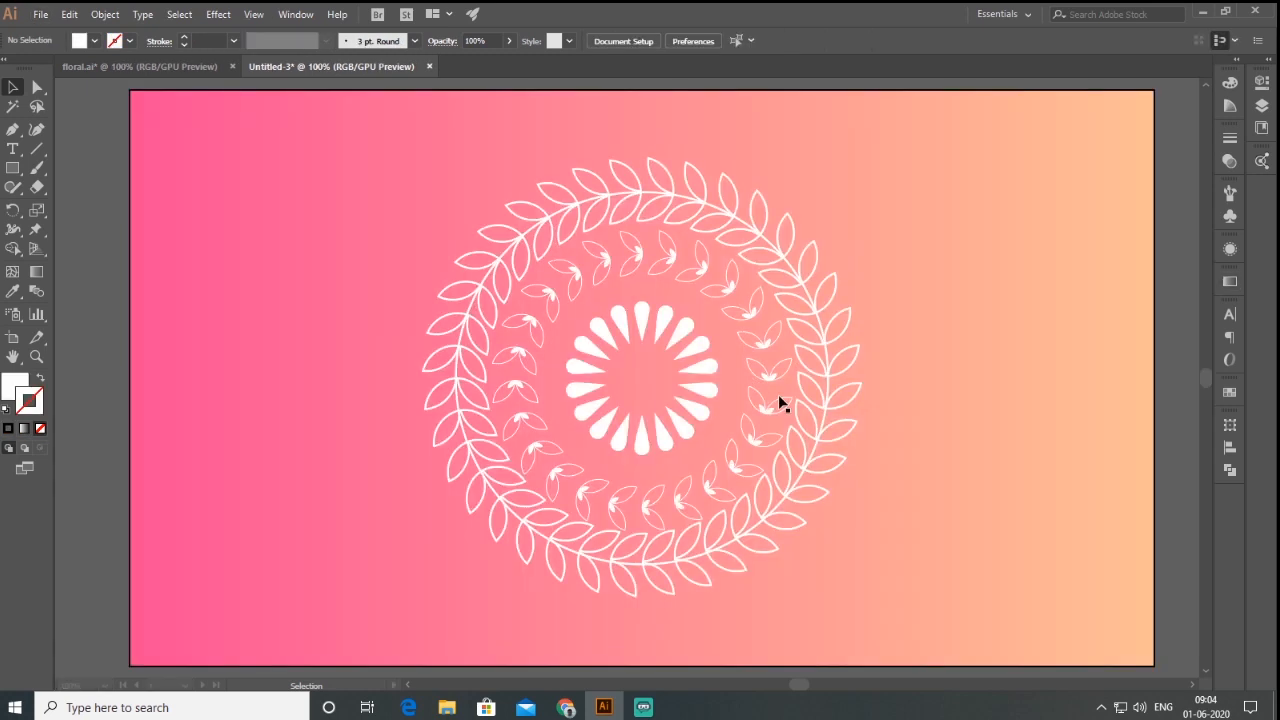
# Set the background rectangle's gradient angle to 45°.
pyautogui.scroll(-1, 794, 404)
pyautogui.click(935, 415)
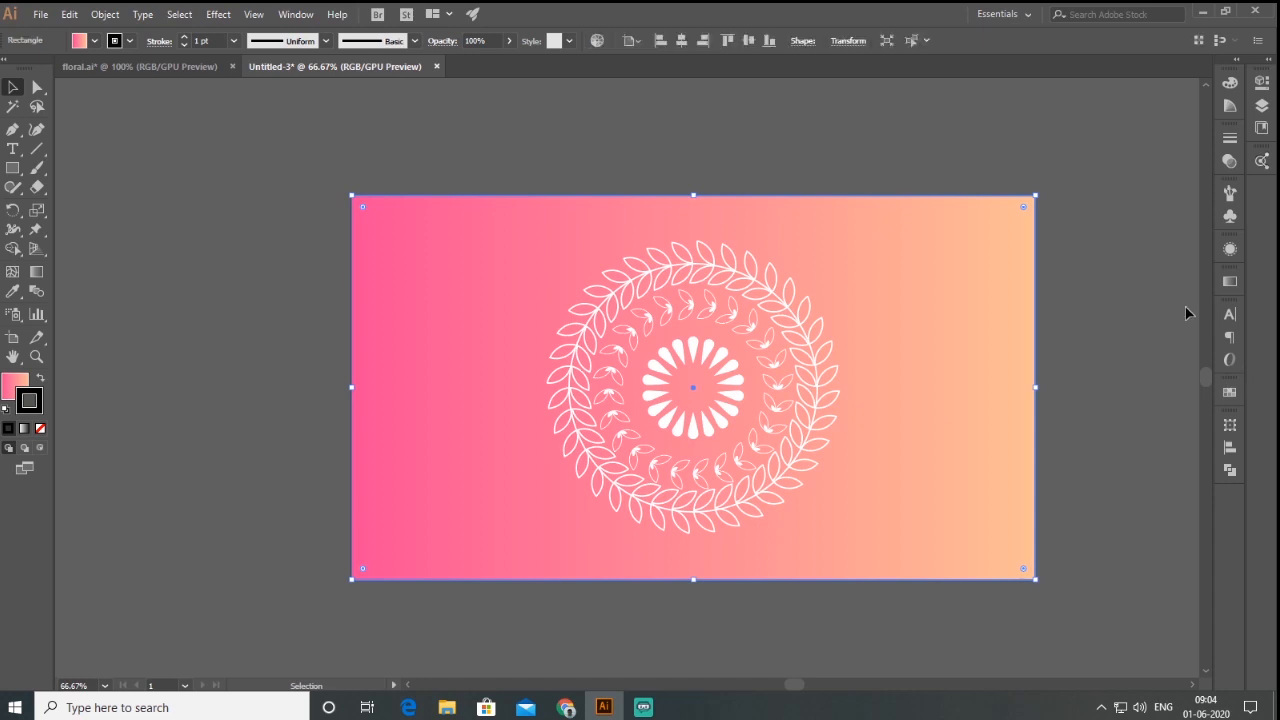
pyautogui.click(1230, 281)
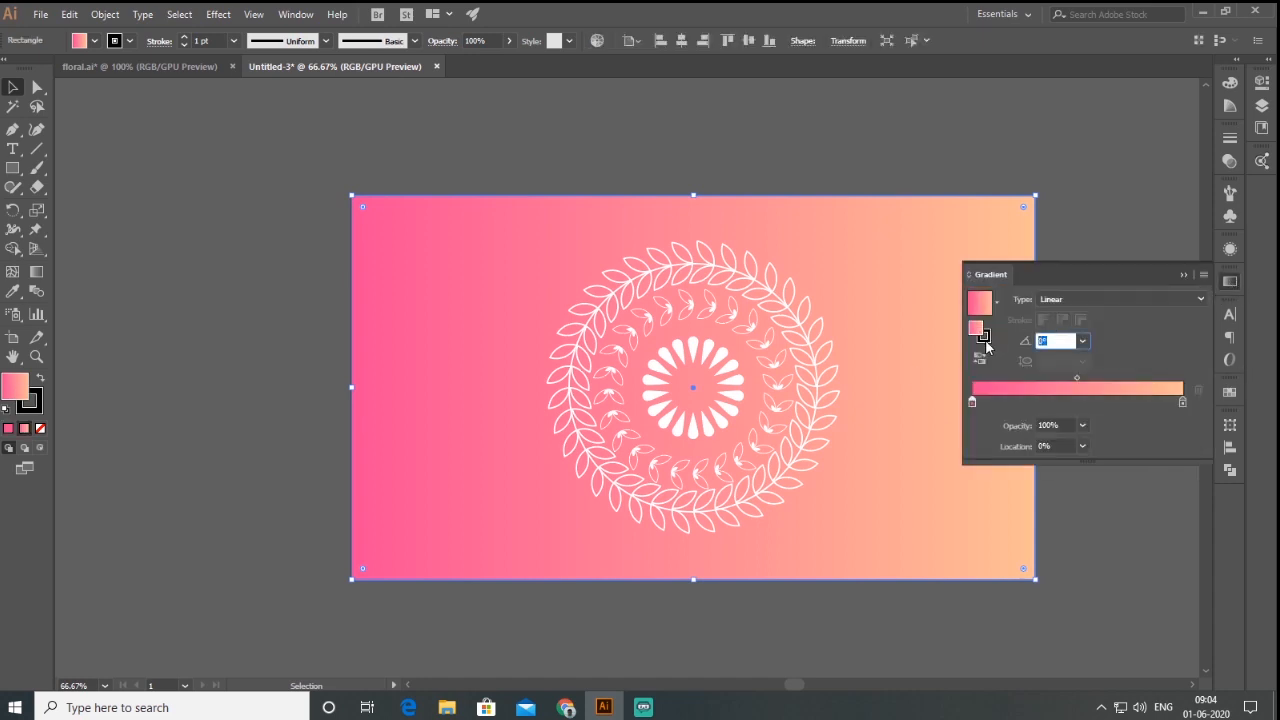
pyautogui.press('Return')
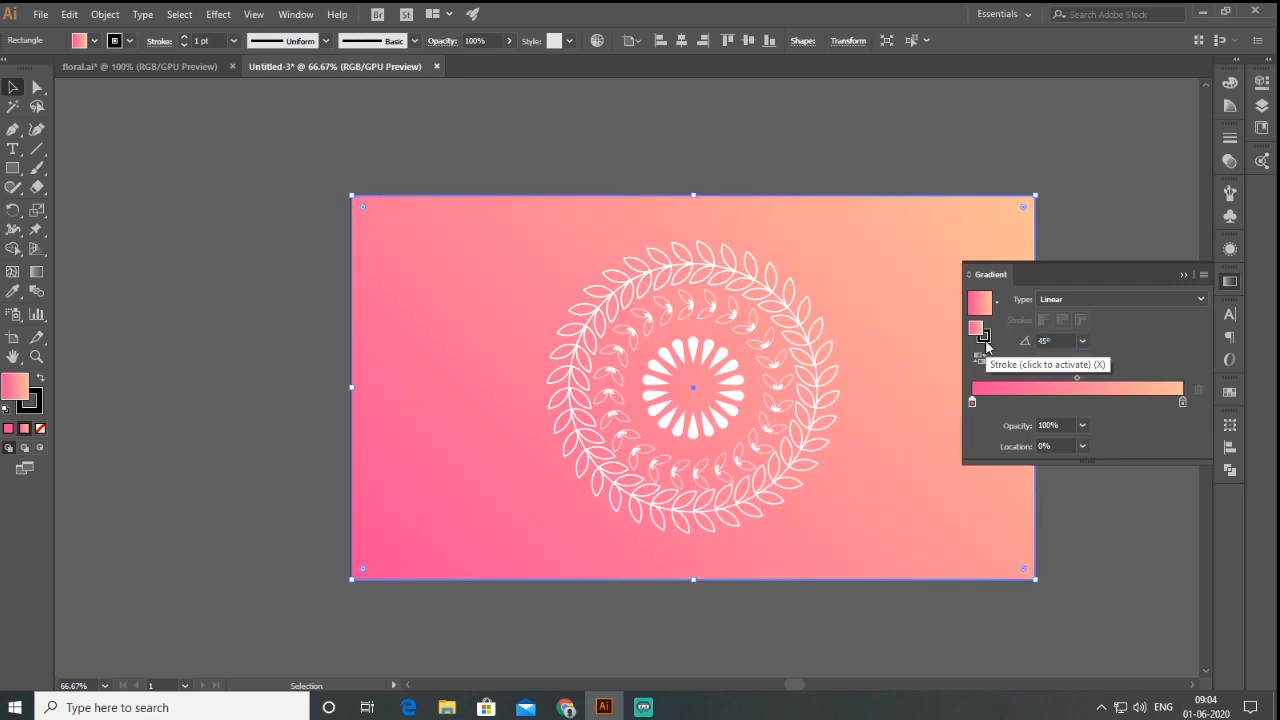
pyautogui.click(1184, 275)
pyautogui.click(1095, 263)
pyautogui.scroll(1, 773, 510)
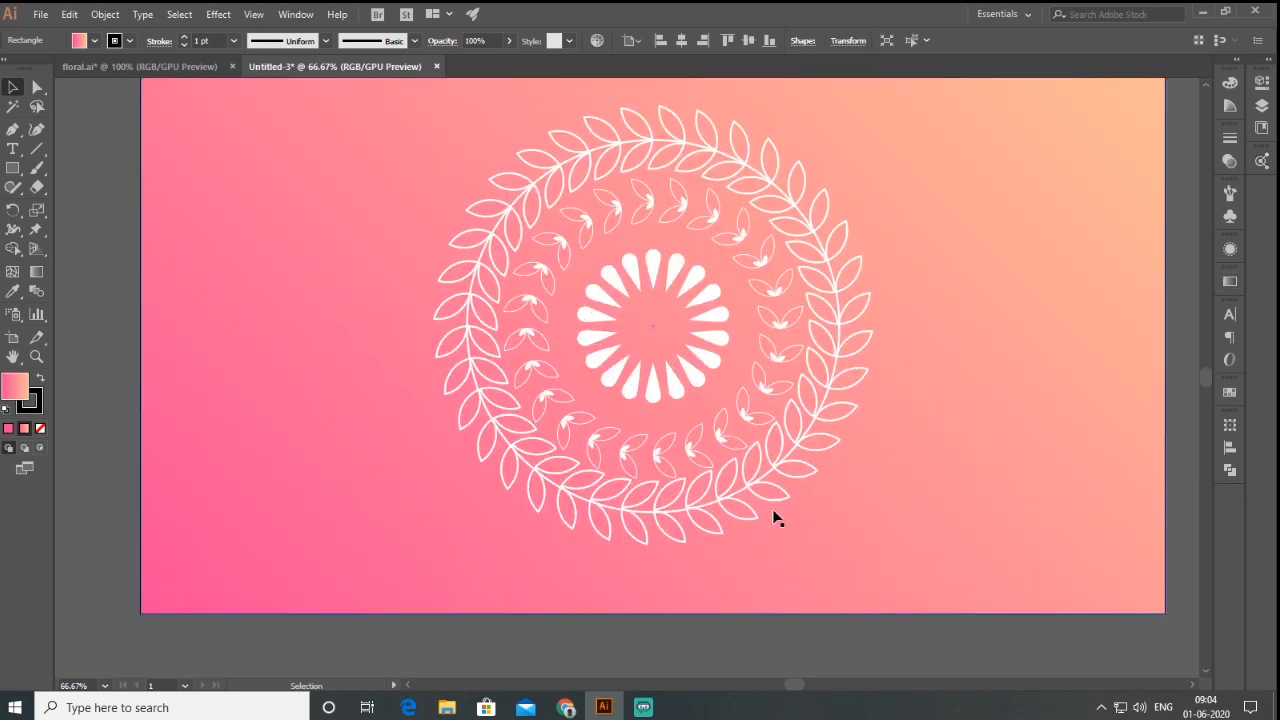
pyautogui.scroll(2, 771, 494)
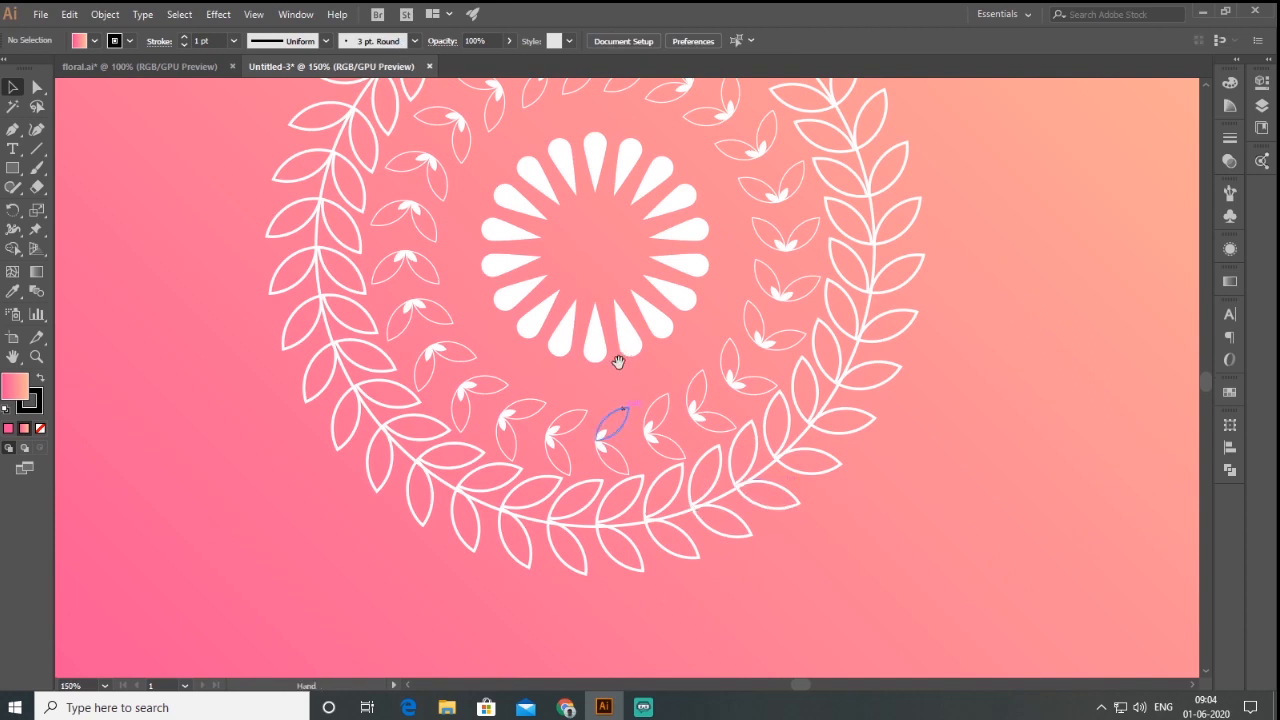
# Draw a circle about 317 px in diameter from the design's centre through the inner leaf ring, with a white stroke and no fill.
pyautogui.moveTo(634, 340); pyautogui.dragTo(592, 425)
pyautogui.click(731, 548)
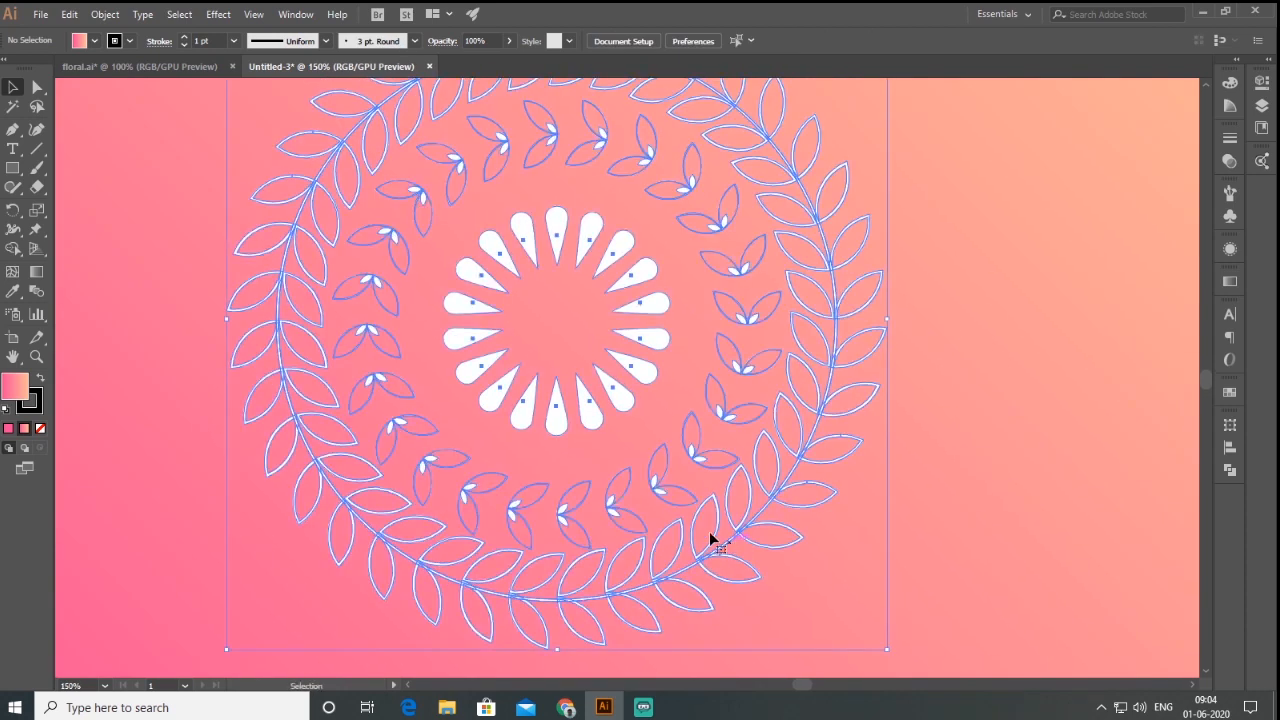
pyautogui.moveTo(12, 168); pyautogui.dragTo(80, 205)
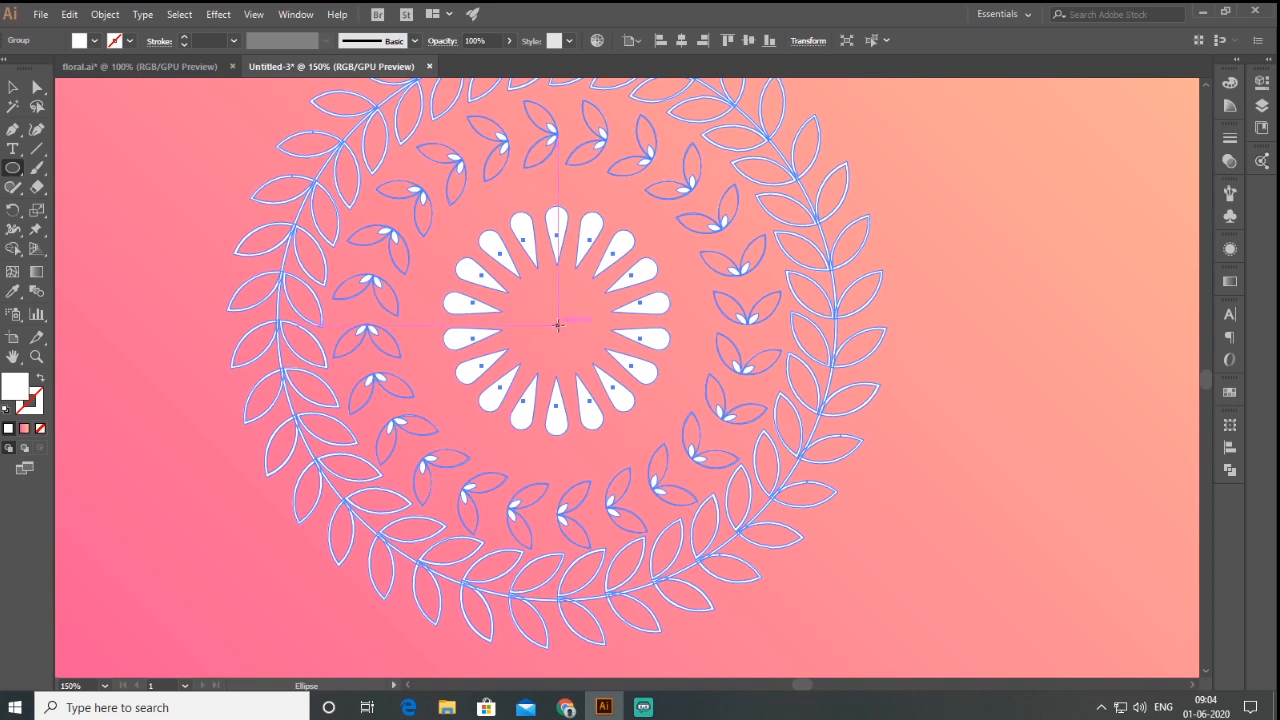
pyautogui.moveTo(559, 323); pyautogui.dragTo(718, 515)
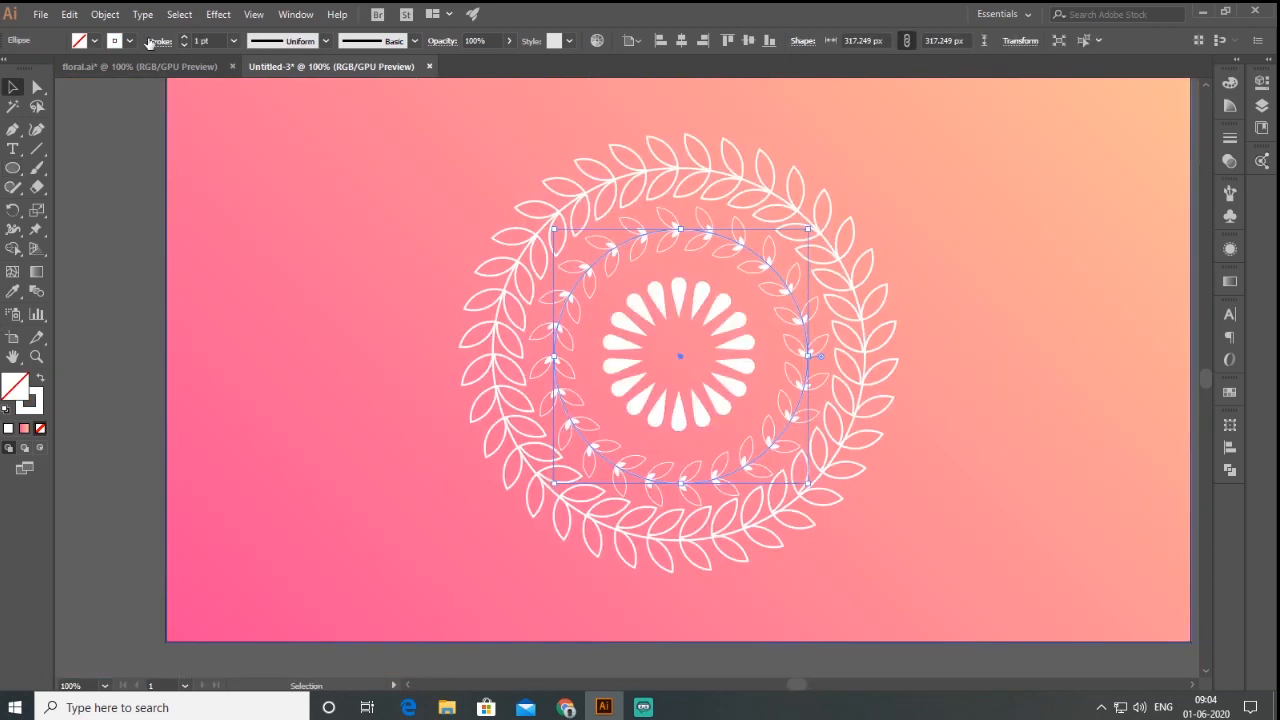
# Try a 3 pt stroke weight on the inner circle and restore it to 1 pt.
pyautogui.click(185, 36)
pyautogui.click(185, 36)
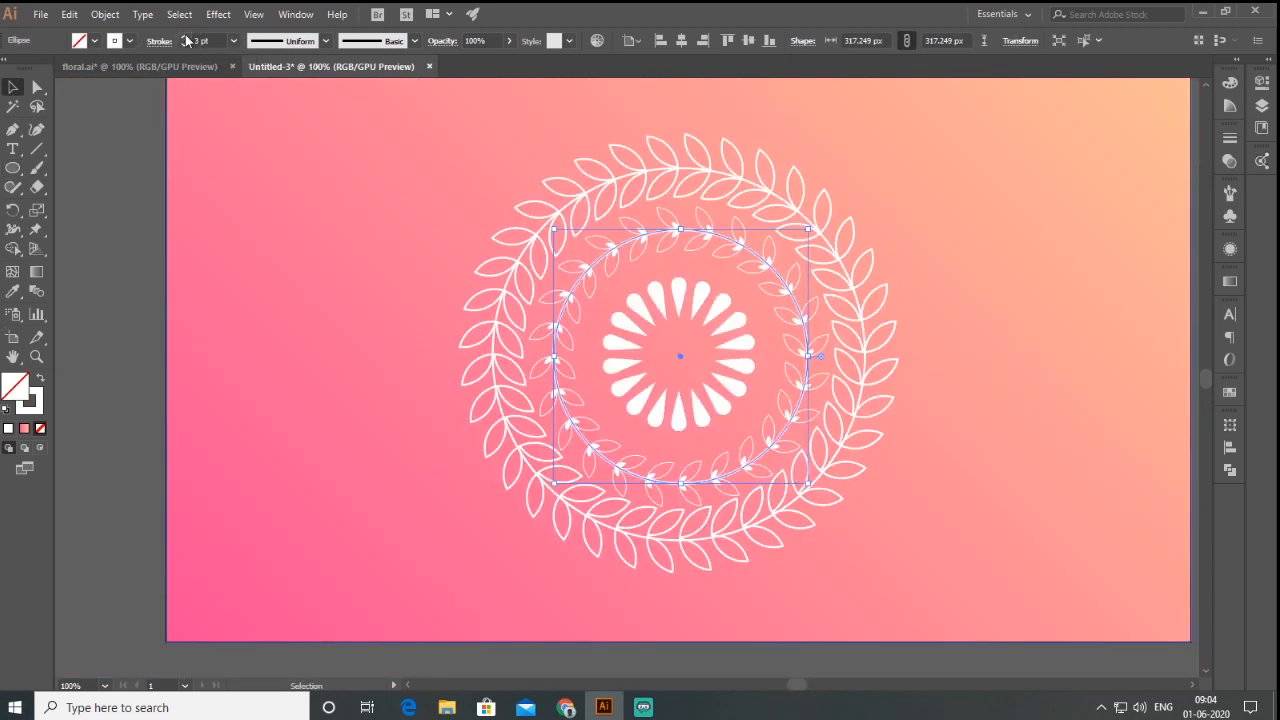
pyautogui.click(102, 376)
pyautogui.click(555, 355)
pyautogui.click(185, 45)
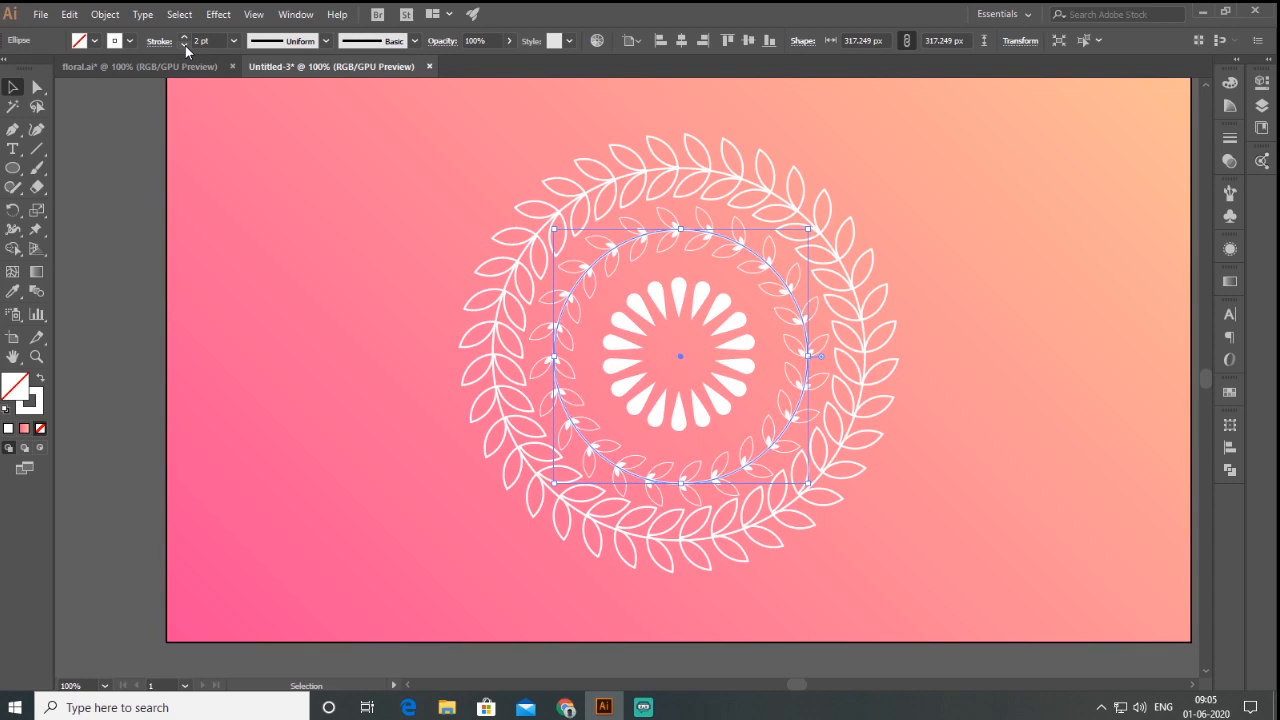
pyautogui.click(185, 45)
pyautogui.click(79, 270)
pyautogui.moveTo(1017, 297)
pyautogui.mouseDown()
pyautogui.moveTo(971, 366)
pyautogui.moveTo(974, 325)
pyautogui.mouseUp()
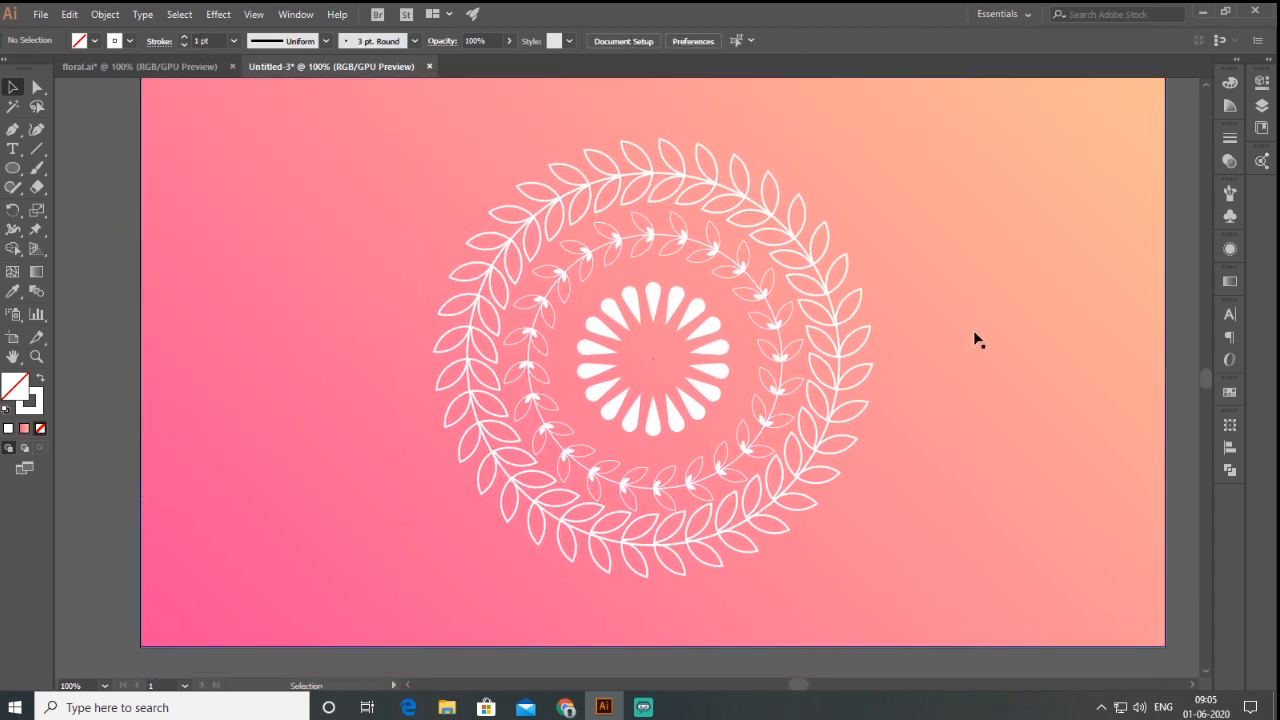
pyautogui.scroll(1, 902, 411)
pyautogui.moveTo(888, 286); pyautogui.dragTo(951, 323)
pyautogui.hotkey('ctrl', '1')
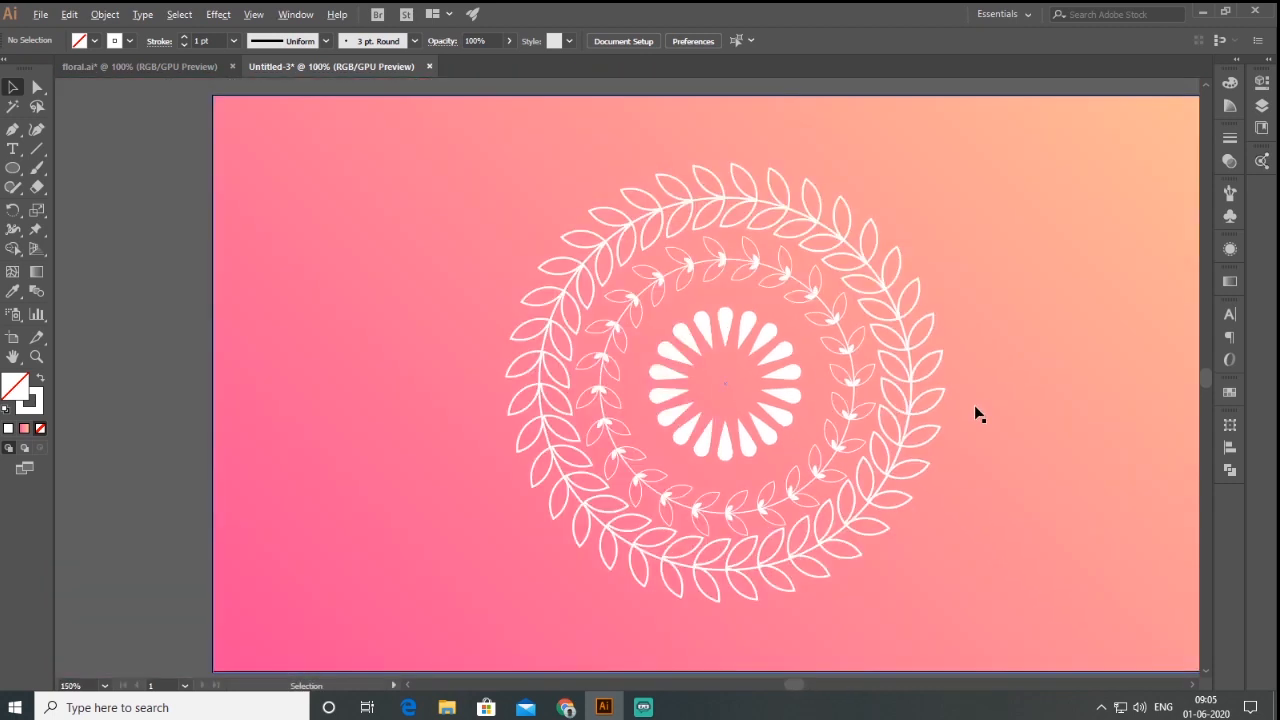
pyautogui.press('space')
pyautogui.moveTo(530, 336); pyautogui.dragTo(497, 320)
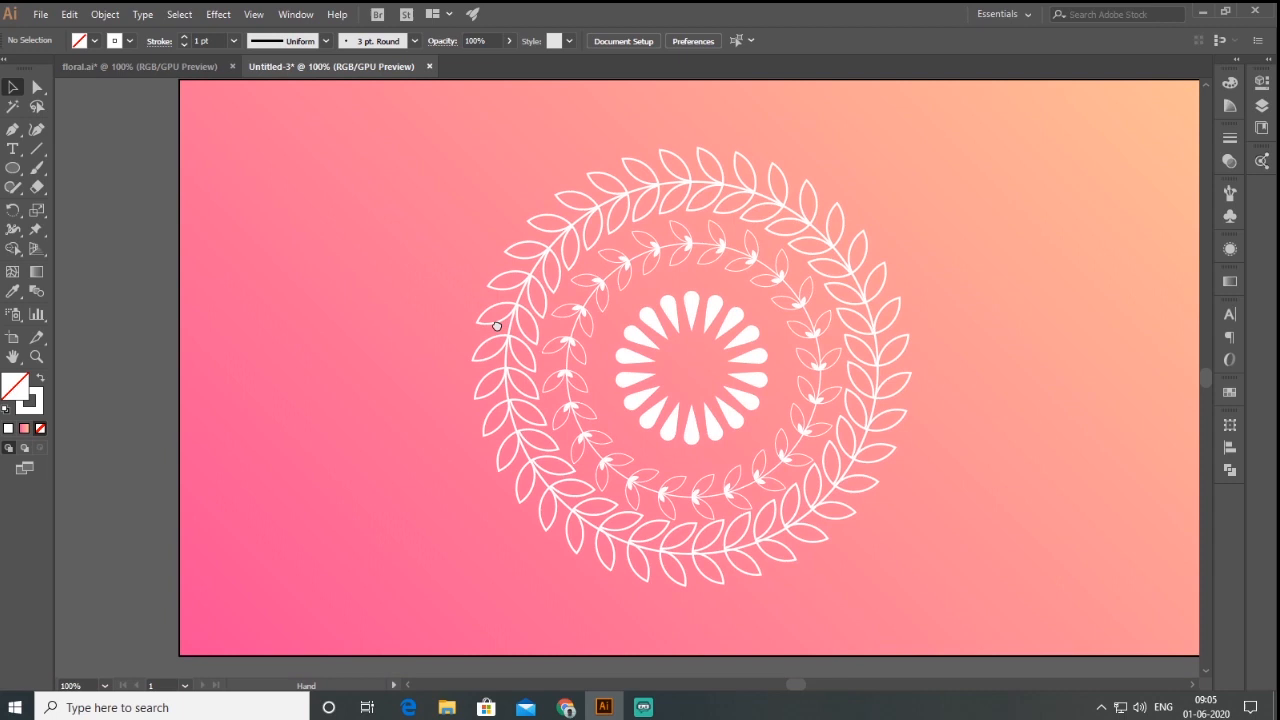
pyautogui.moveTo(642, 711)
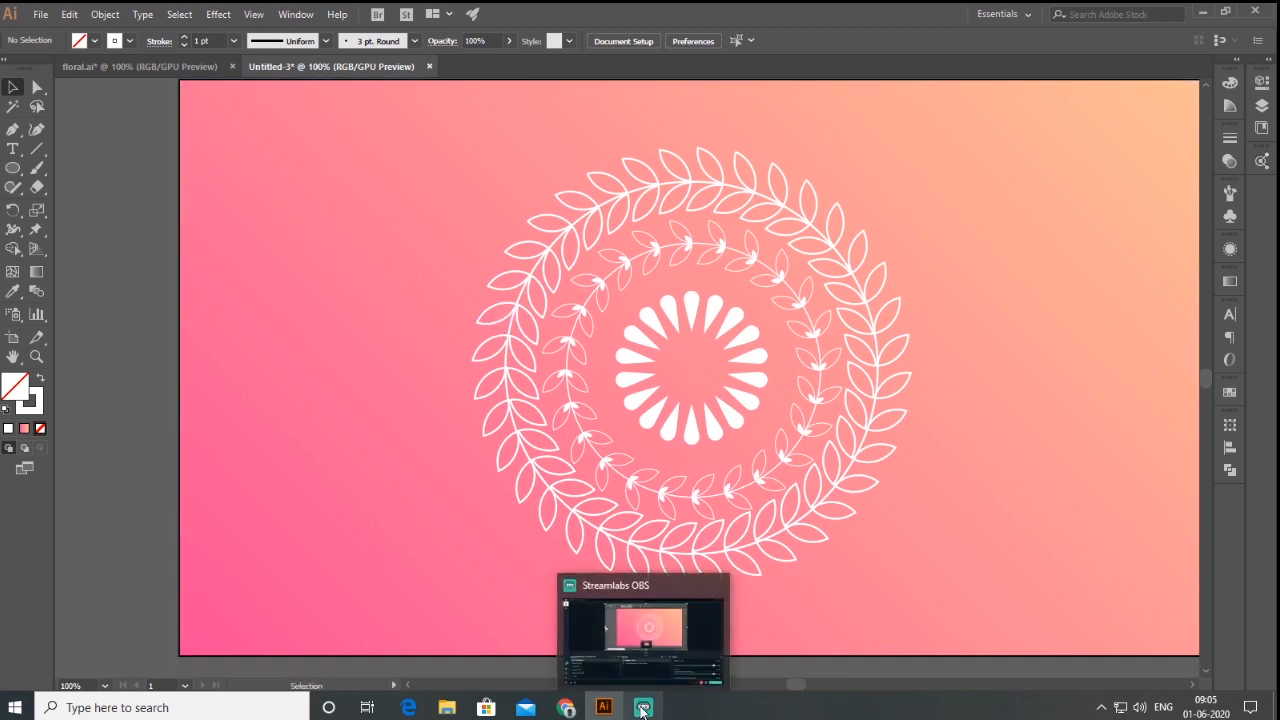